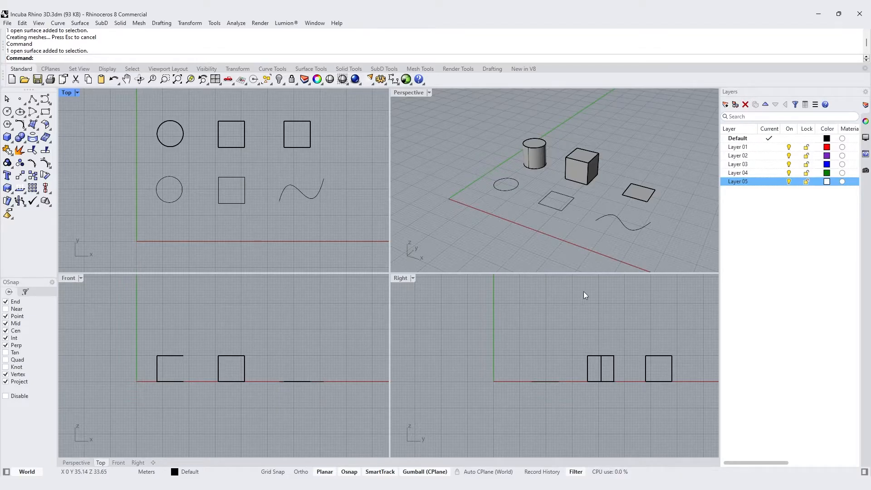
- Maximize the Perspective viewport, select the cylinder, circle, box, square, flat surface and wavy curve one at a time, and clear the selection
{"action": "double_click", "coordinate": [412, 92]}
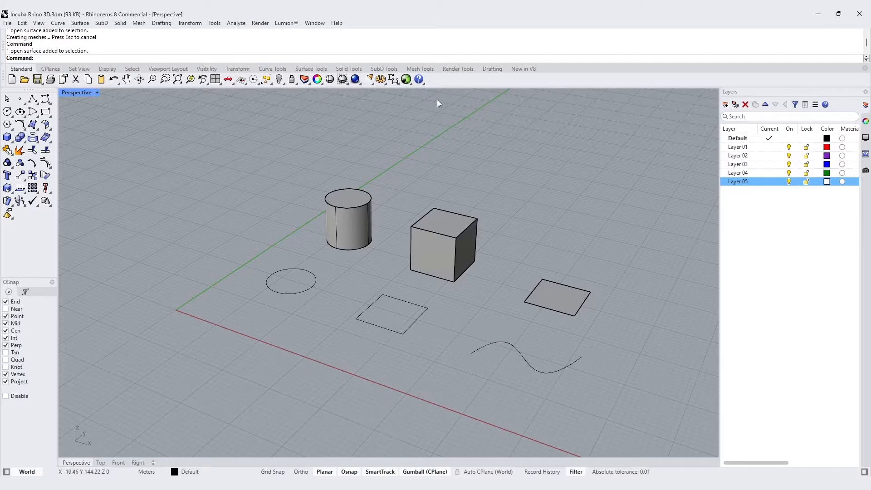
{"action": "left_click", "coordinate": [359, 214]}
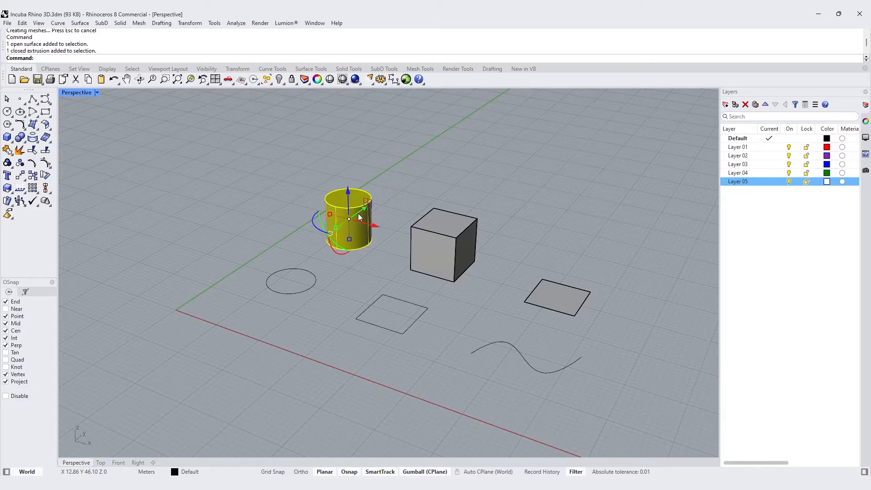
{"action": "left_click", "coordinate": [314, 282]}
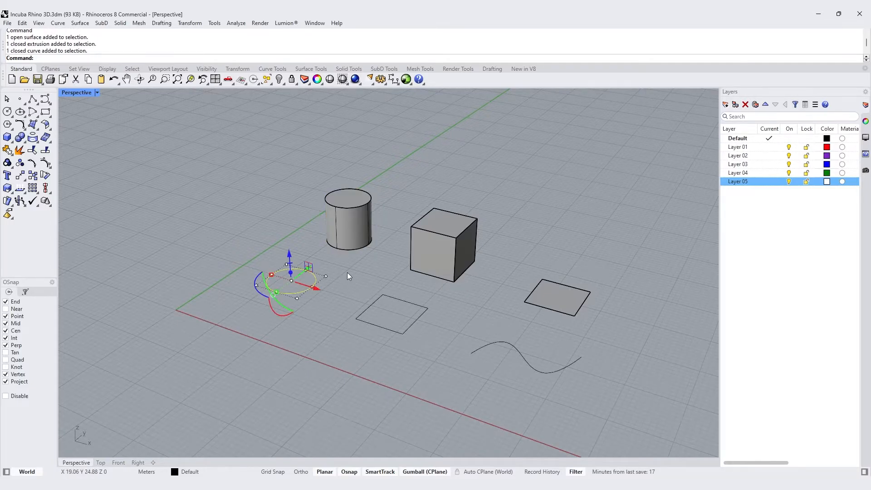
{"action": "left_click", "coordinate": [439, 244]}
{"action": "left_click", "coordinate": [415, 322]}
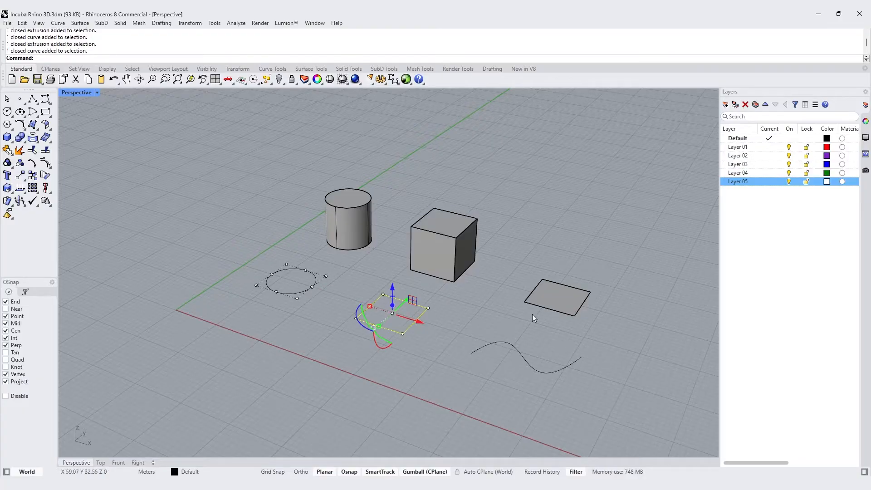
{"action": "left_click", "coordinate": [561, 303]}
{"action": "left_click", "coordinate": [515, 350]}
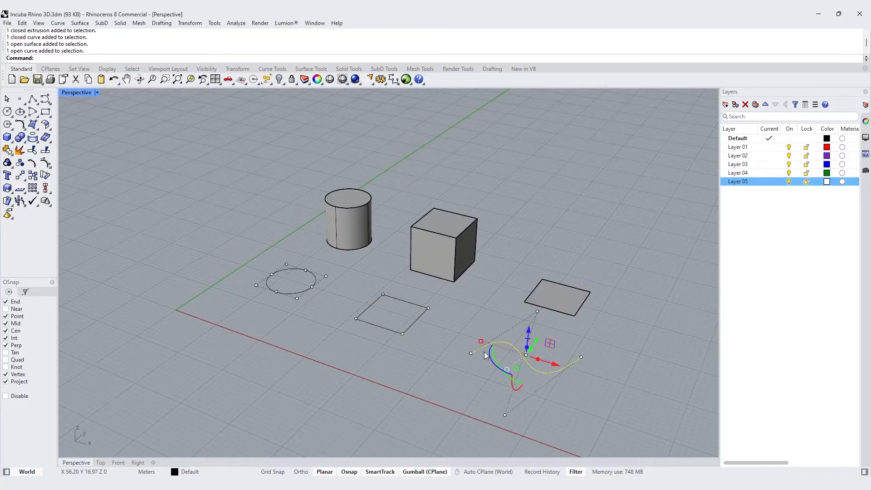
{"action": "left_click", "coordinate": [415, 353]}
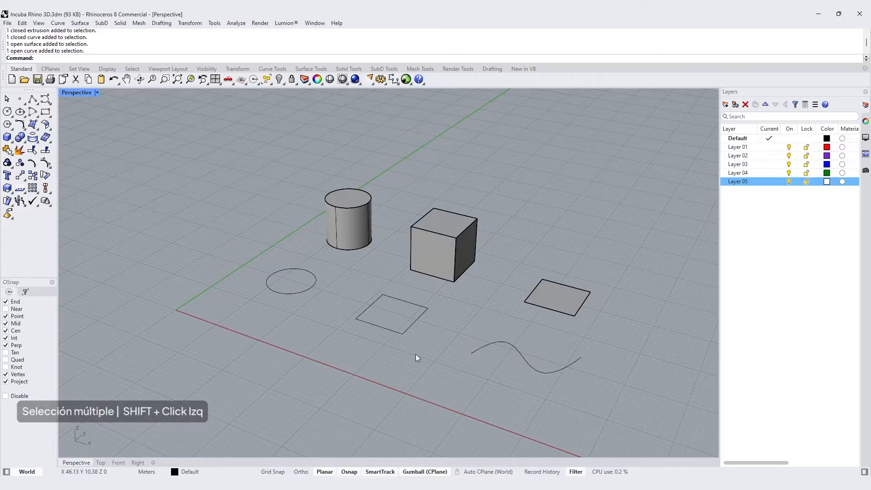
- Build one combined selection by adding the circle, cylinder, square, box, wavy curve and flat surface individually
{"action": "left_click", "coordinate": [313, 286], "text": "shift"}
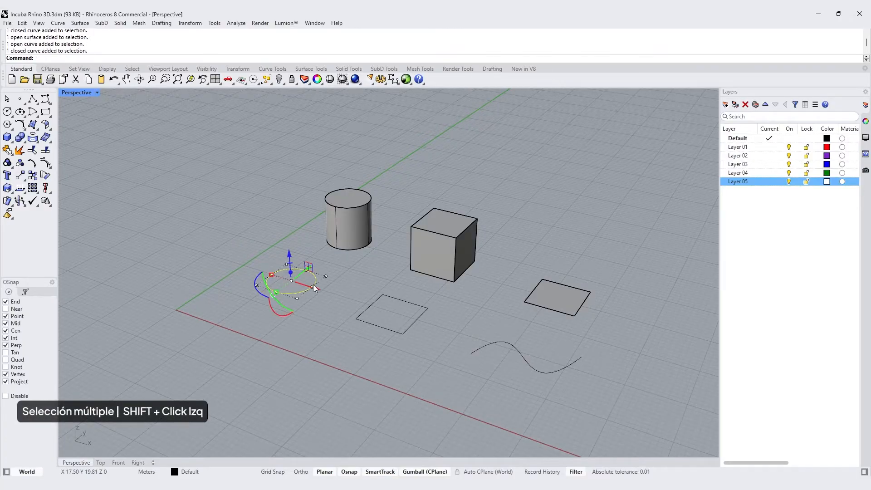
{"action": "left_click", "coordinate": [352, 238], "text": "shift"}
{"action": "left_click", "coordinate": [396, 301], "text": "shift"}
{"action": "left_click", "coordinate": [453, 258], "text": "shift"}
{"action": "left_click", "coordinate": [499, 341], "text": "shift"}
{"action": "left_click", "coordinate": [554, 296], "text": "shift"}
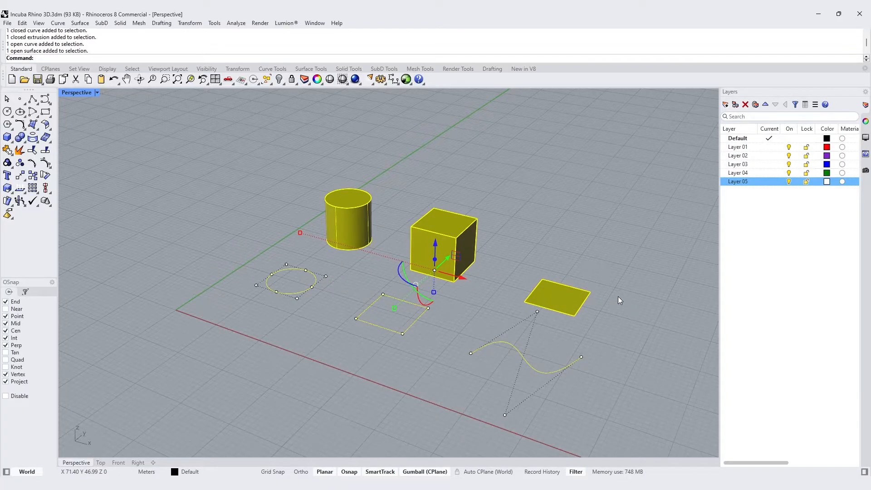
- Remove the flat surface, wavy curve, square, box and cylinder from the selection one by one, and deselect the remaining circle
{"action": "left_click", "coordinate": [584, 300], "text": "ctrl"}
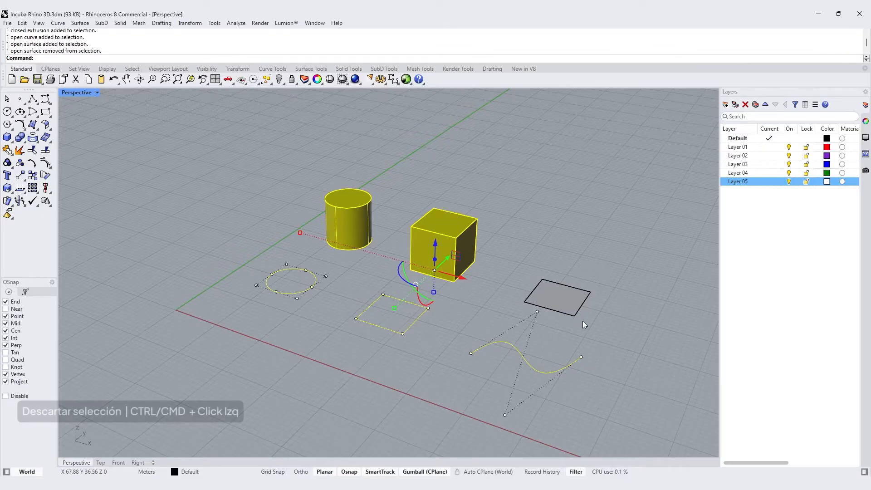
{"action": "left_click", "coordinate": [545, 372], "text": "ctrl"}
{"action": "left_click", "coordinate": [421, 317], "text": "ctrl"}
{"action": "left_click", "coordinate": [439, 262], "text": "ctrl"}
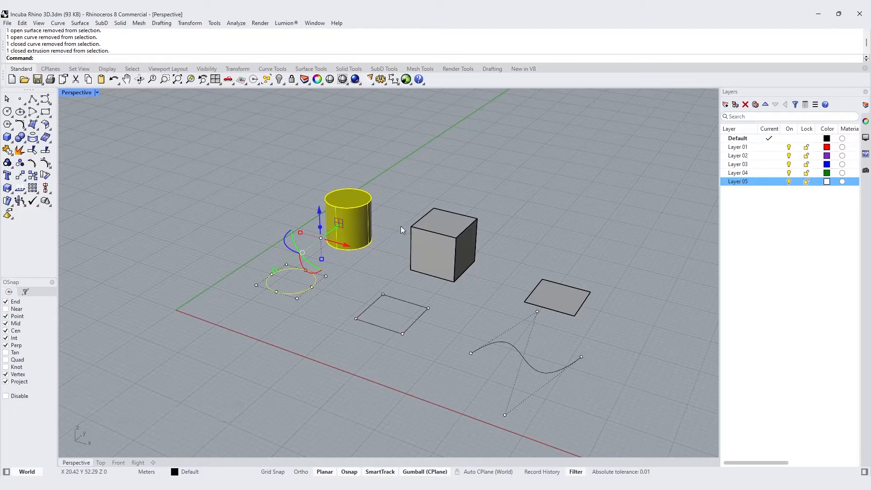
{"action": "left_click", "coordinate": [350, 242], "text": "ctrl"}
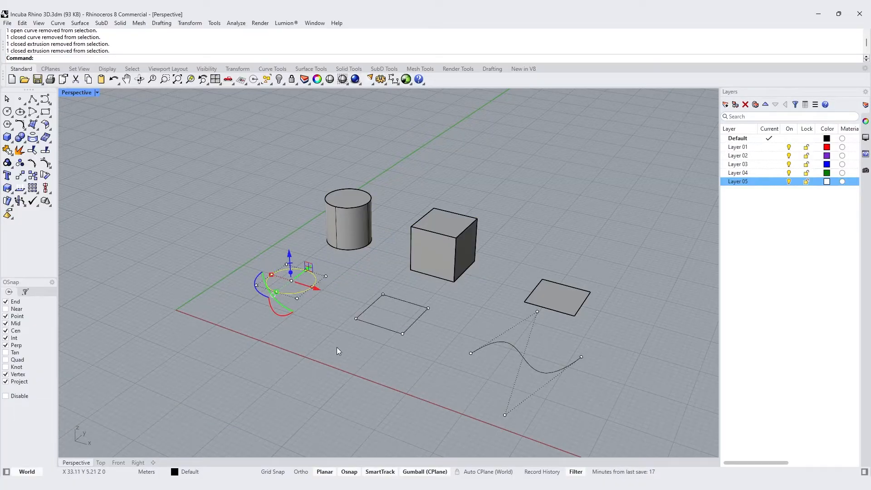
{"action": "key", "text": "Escape"}
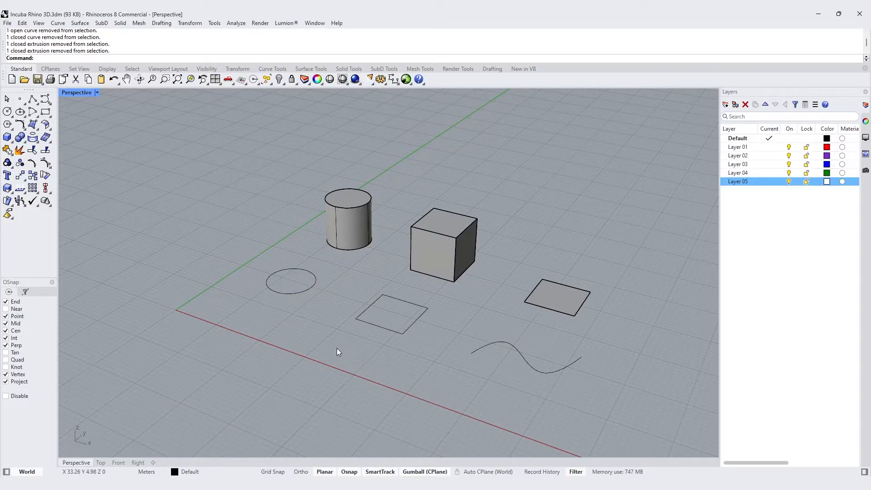
- Select the box, square, flat surface and wavy curve together with a crossing selection, and clear the selection
{"action": "left_click_drag", "start_coordinate": [634, 181], "coordinate": [394, 393]}
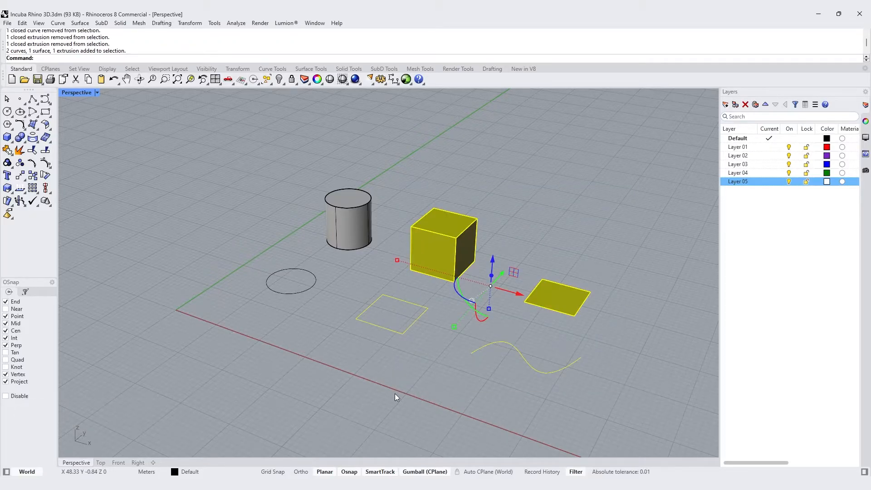
{"action": "left_click", "coordinate": [159, 370]}
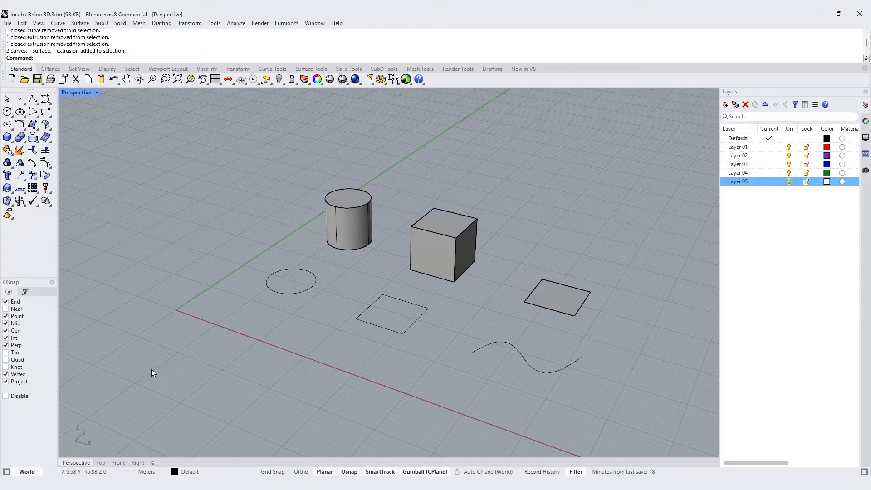
- Window-select all six objects and then only the cylinder and circle, clearing the selection after each
{"action": "left_click_drag", "start_coordinate": [122, 373], "coordinate": [593, 156]}
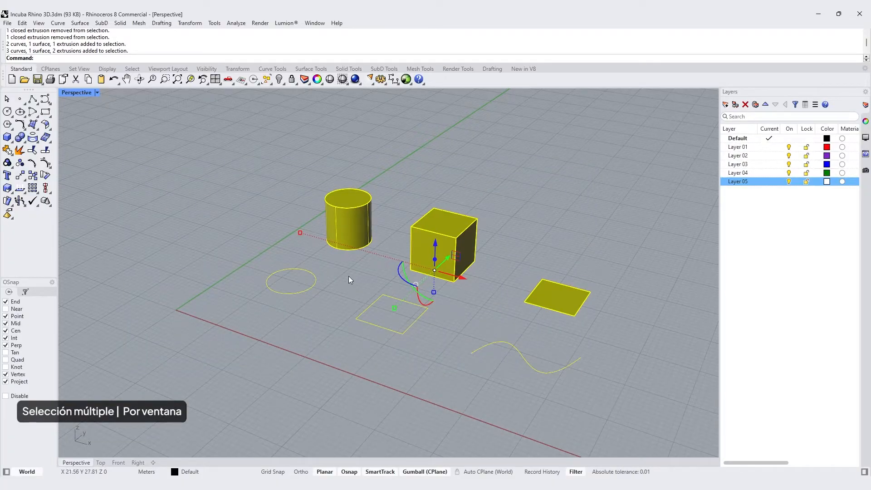
{"action": "left_click", "coordinate": [243, 323]}
{"action": "left_click_drag", "start_coordinate": [229, 324], "coordinate": [406, 162]}
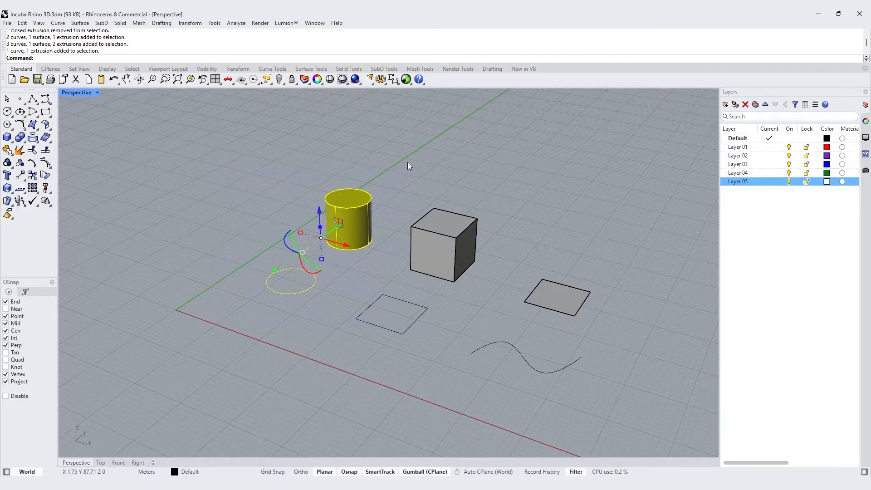
{"action": "left_click", "coordinate": [339, 369]}
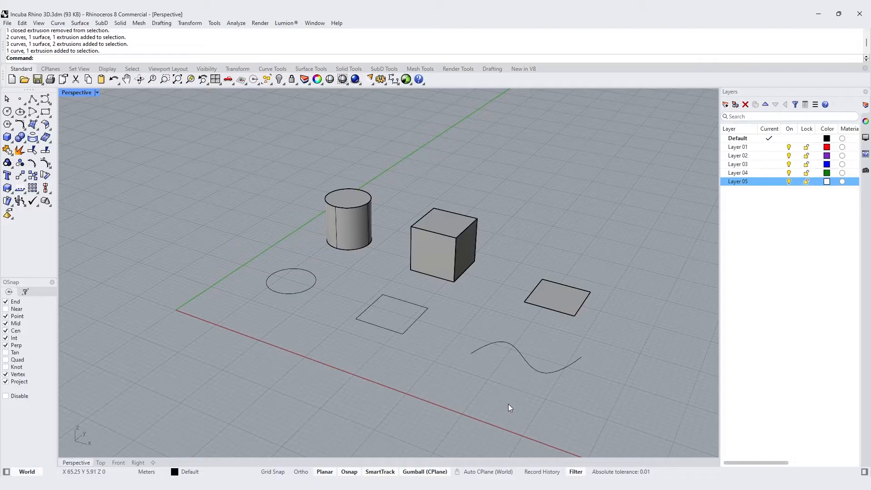
- Run the SelectionFilter command with the Show option to display the selection filters
{"action": "type", "text": "SelectionFilter"}
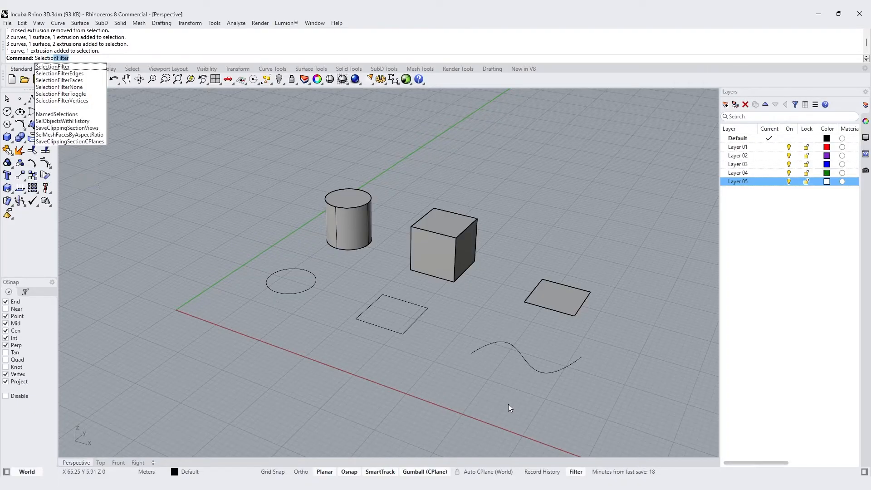
{"action": "key", "text": "Return"}
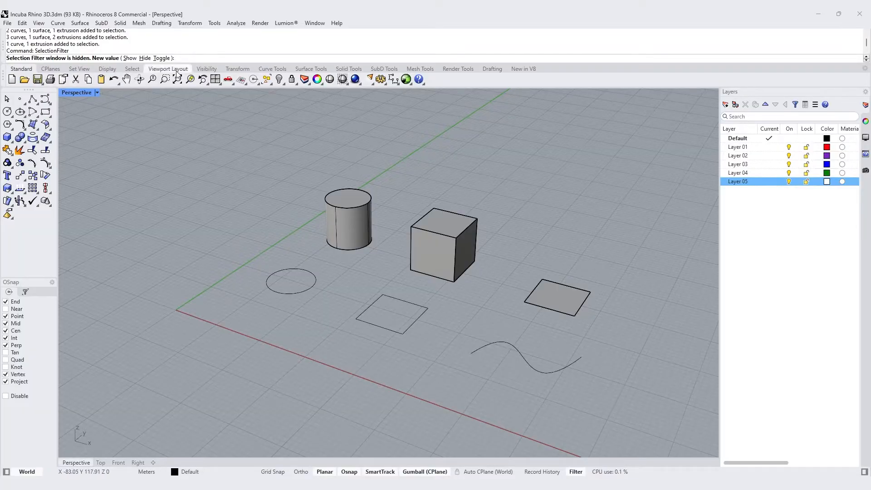
{"action": "left_click", "coordinate": [130, 57]}
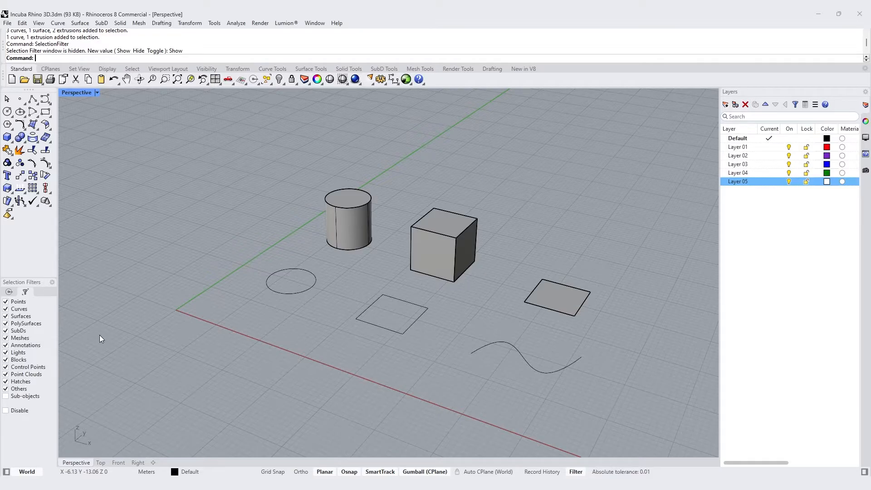
- Crossing-select all objects, then exclude Curves from the selection filters, repeat the crossing selection, and clear it
{"action": "left_click_drag", "start_coordinate": [642, 148], "coordinate": [232, 395]}
{"action": "key", "text": "Escape"}
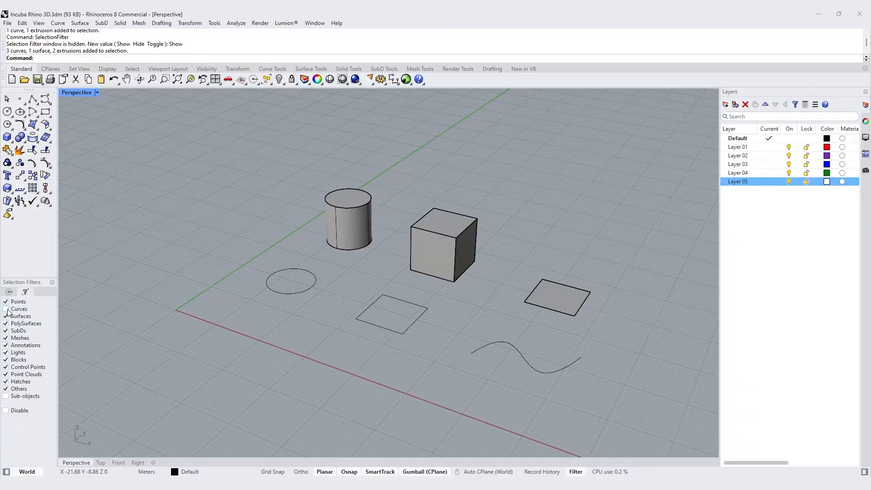
{"action": "left_click_drag", "start_coordinate": [639, 151], "coordinate": [219, 409]}
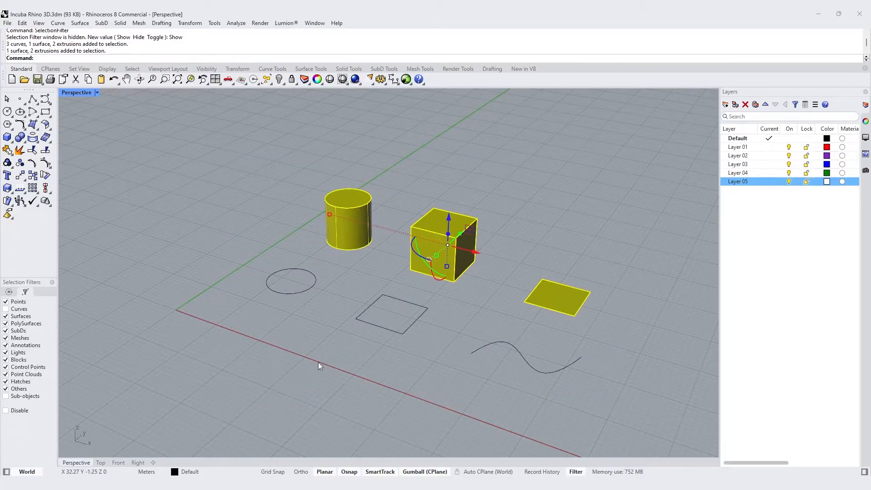
{"action": "left_click", "coordinate": [461, 321]}
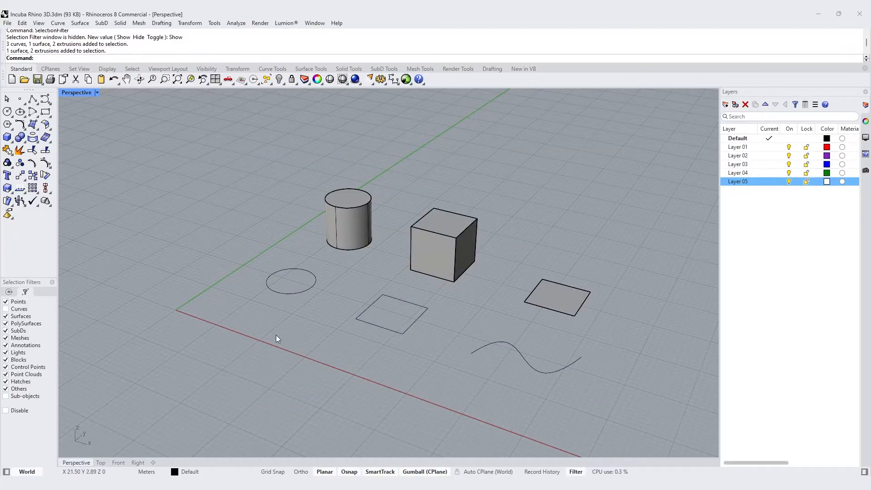
- Allow Curves in the selection filters again, crossing-select all objects, and then select the square curve by itself
{"action": "left_click", "coordinate": [6, 309]}
{"action": "left_click_drag", "start_coordinate": [631, 170], "coordinate": [231, 398]}
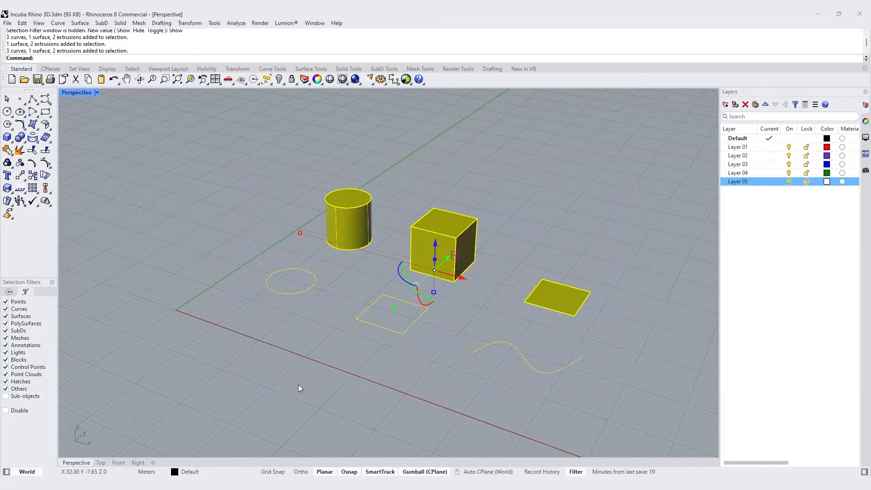
{"action": "left_click", "coordinate": [385, 379]}
{"action": "left_click", "coordinate": [390, 329]}
- Limit the selection filters to Curves only, make a crossing selection over all the objects, and clear it
{"action": "left_click", "coordinate": [509, 311]}
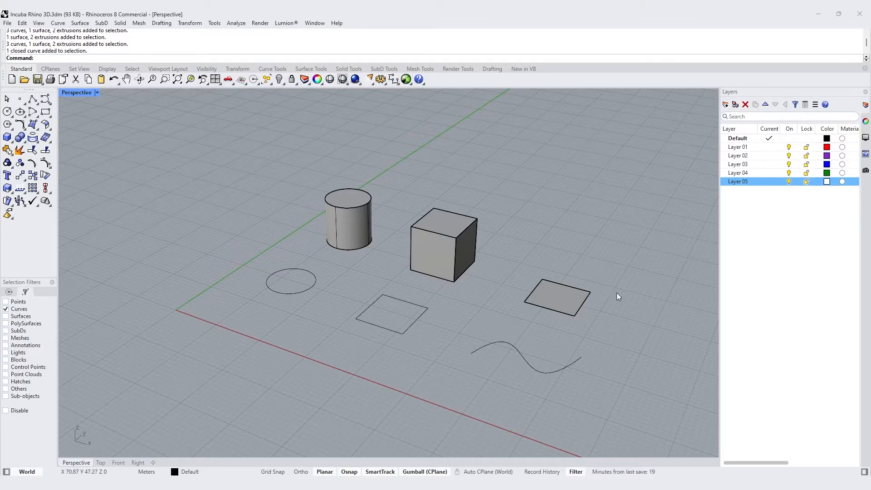
{"action": "left_click_drag", "start_coordinate": [653, 138], "coordinate": [201, 416]}
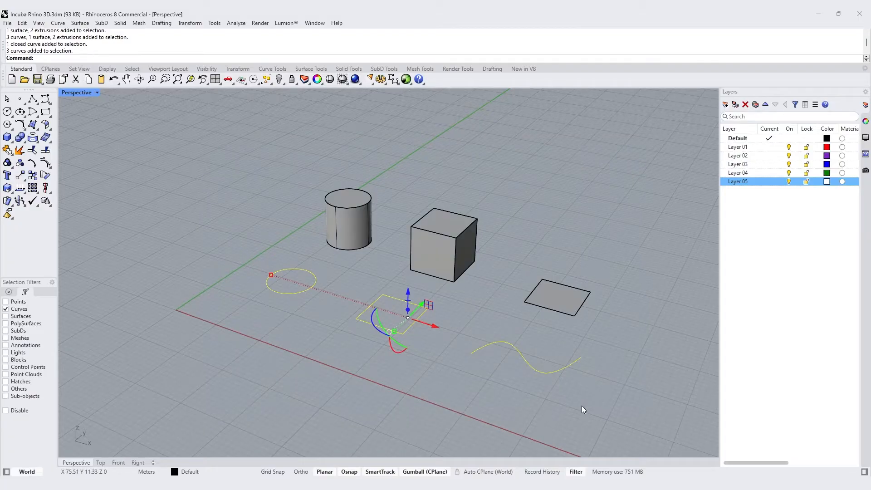
{"action": "key", "text": "Escape"}
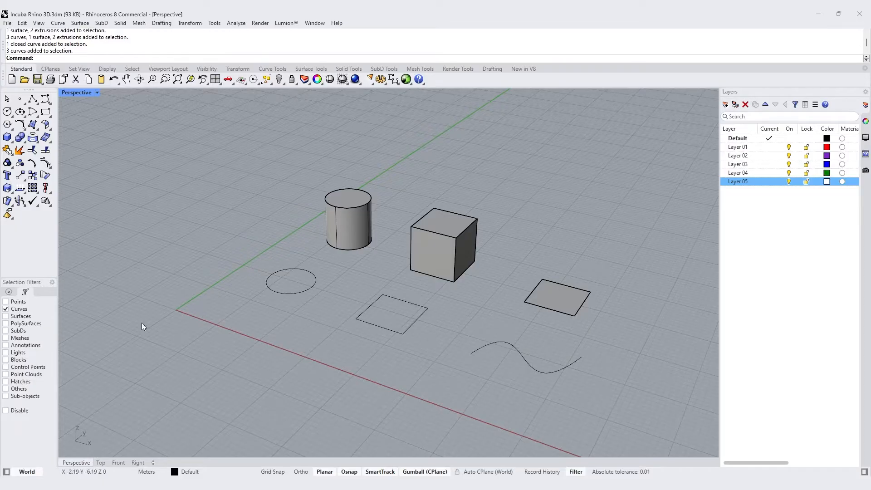
- Restore the other object types in the selection filters, crossing-select all six objects, and clear the selection
{"action": "left_click", "coordinate": [5, 310]}
{"action": "left_click_drag", "start_coordinate": [620, 157], "coordinate": [256, 402]}
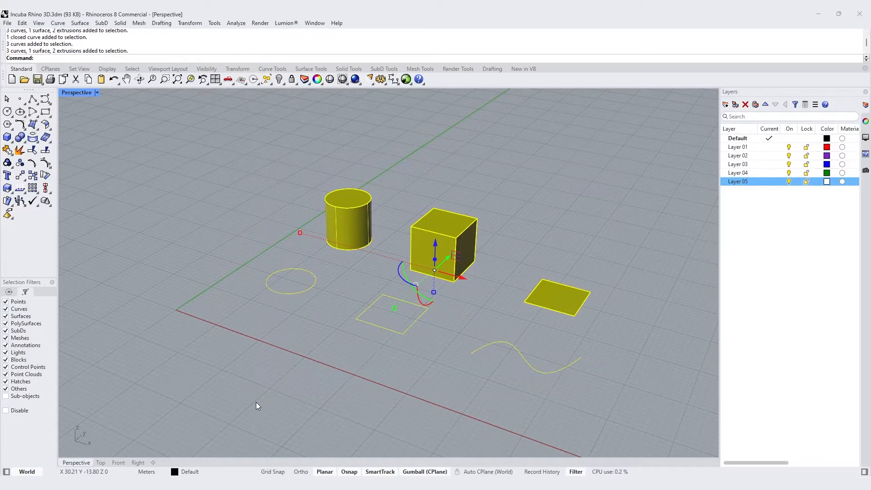
{"action": "left_click", "coordinate": [628, 421]}
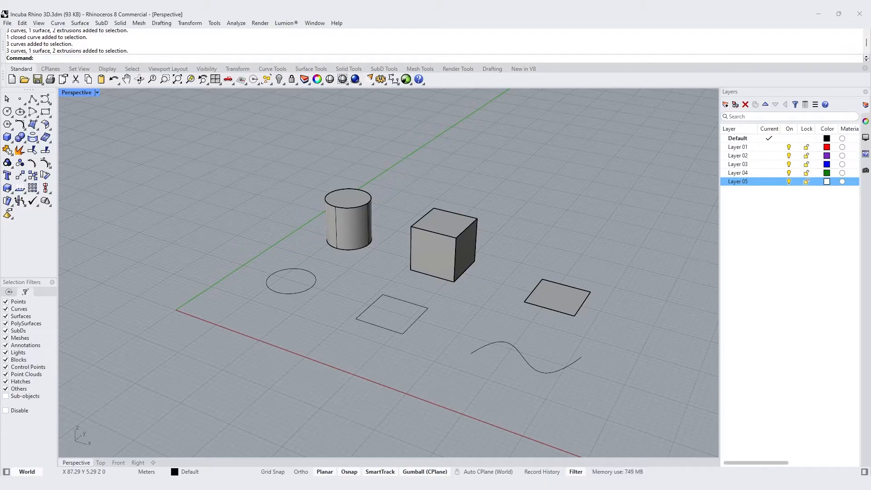
- Limit the selection filters to Curves and Surfaces and make a crossing selection over all the objects
{"action": "right_click", "coordinate": [6, 311]}
{"action": "left_click", "coordinate": [6, 316]}
{"action": "left_click_drag", "start_coordinate": [659, 156], "coordinate": [223, 396]}
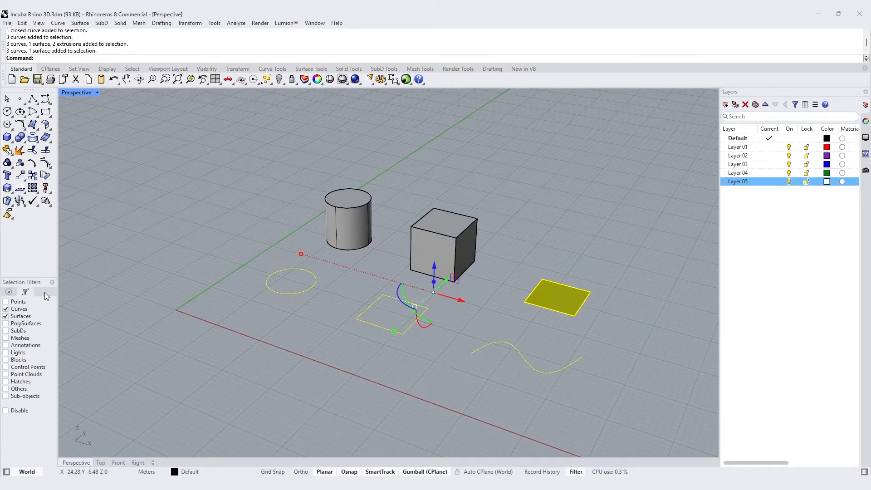
- Reset the selection filters to allow all the standard object types and repeat the crossing selection over the objects
{"action": "right_click", "coordinate": [5, 311]}
{"action": "right_click", "coordinate": [5, 310]}
{"action": "left_click_drag", "start_coordinate": [648, 141], "coordinate": [187, 405]}
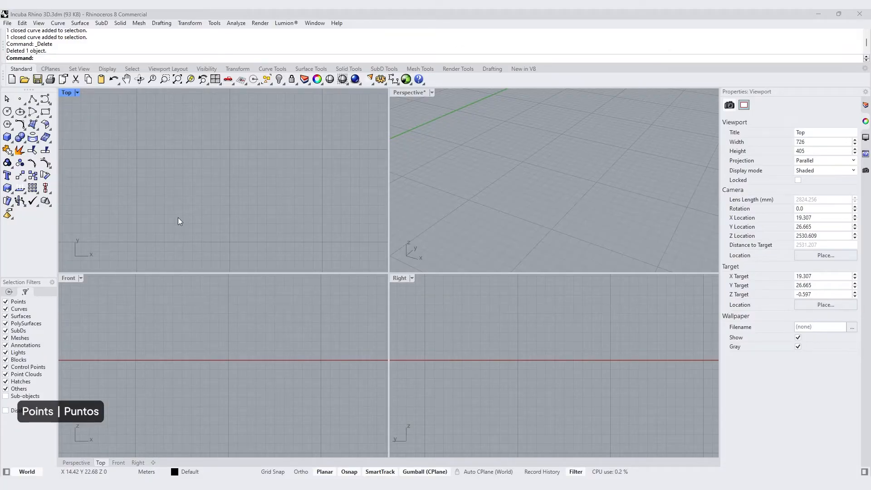
- Create a single point object in the Top viewport with the Point command
{"action": "scroll", "coordinate": [175, 255], "scroll_direction": "up", "scroll_amount": 1}
{"action": "type", "text": "Point"}
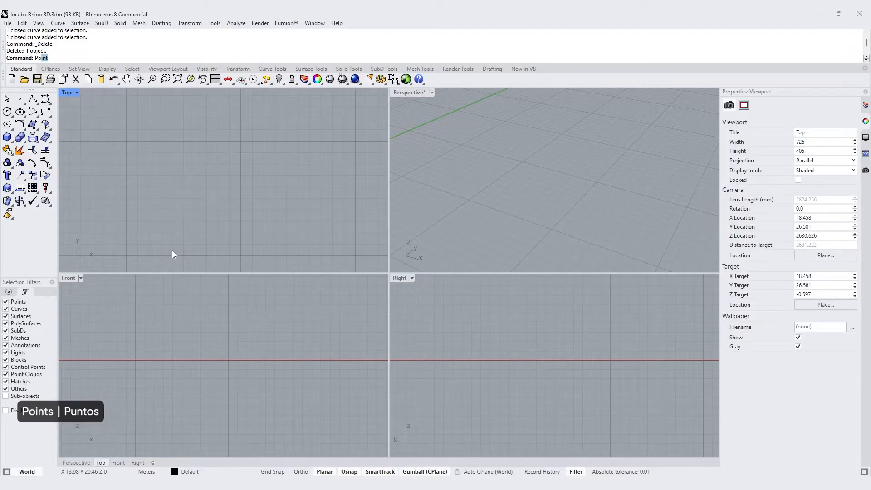
{"action": "key", "text": "Return"}
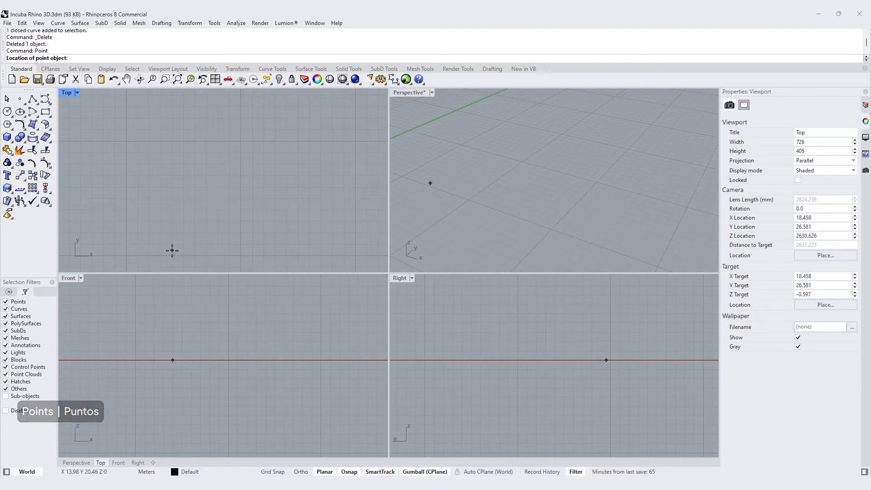
{"action": "left_click", "coordinate": [183, 196]}
- Select the point object and move it with the gumball in the Perspective viewport
{"action": "left_click_drag", "start_coordinate": [193, 183], "coordinate": [150, 219]}
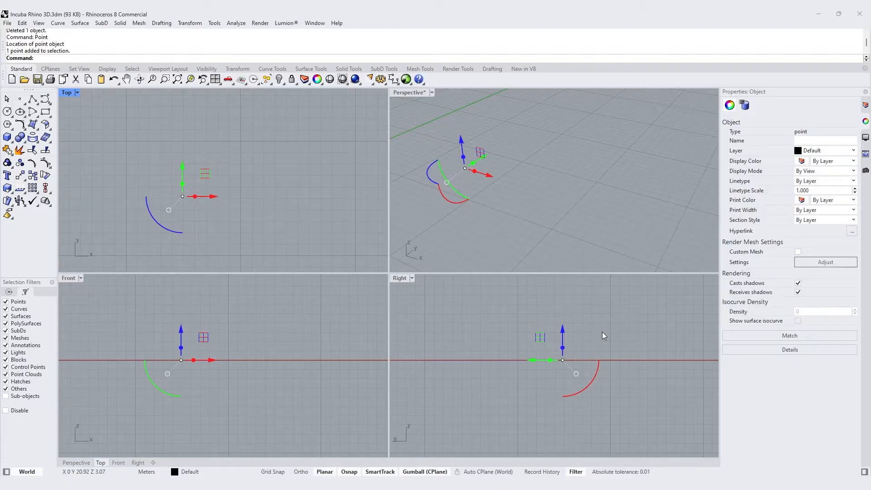
{"action": "left_click_drag", "start_coordinate": [486, 177], "coordinate": [593, 125]}
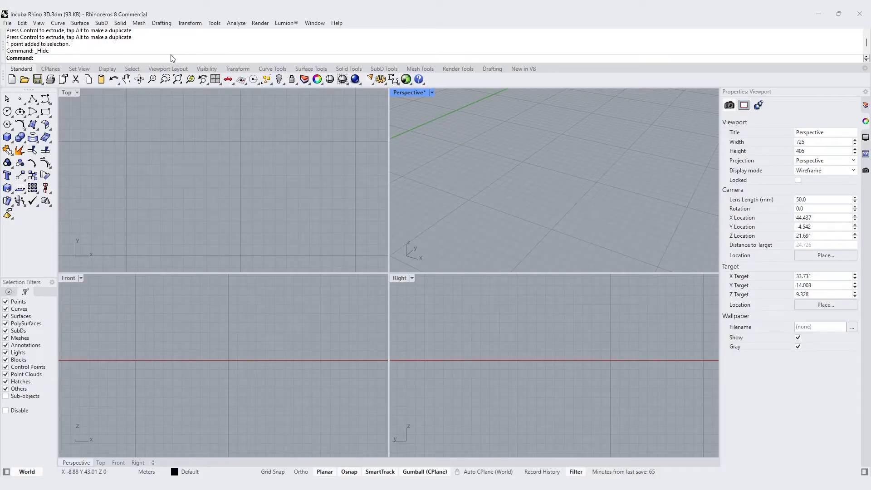
- Maximize the Top viewport and bring up the set of curve tools
{"action": "double_click", "coordinate": [69, 93]}
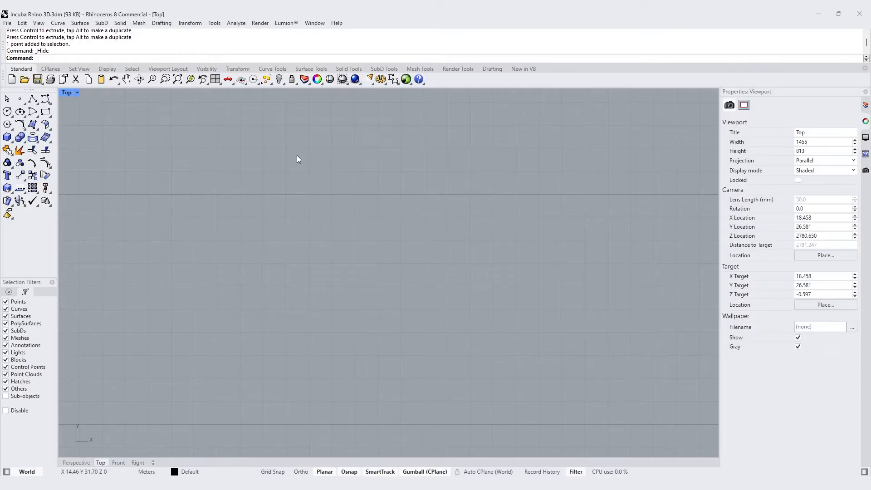
{"action": "left_click", "coordinate": [272, 69]}
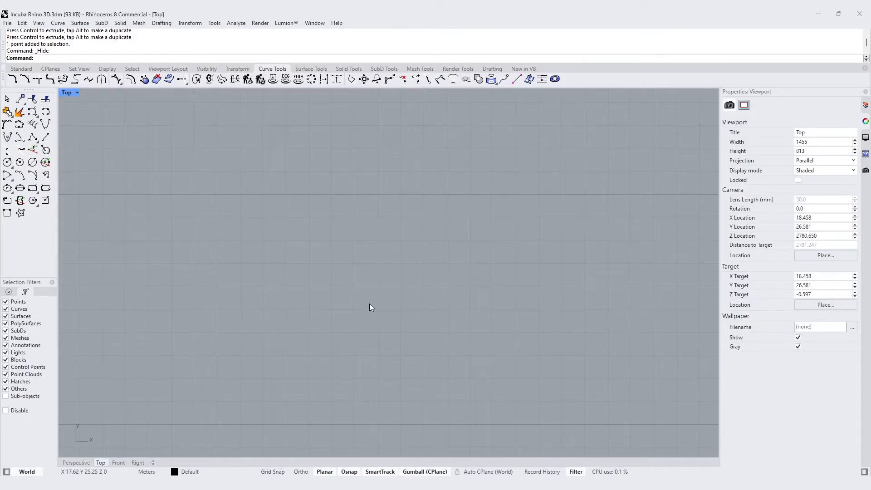
{"action": "type", "text": "Crv"}
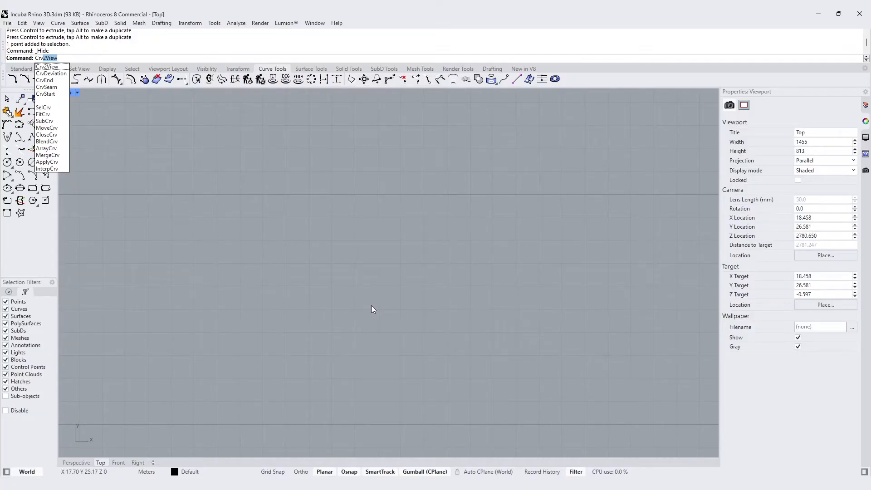
{"action": "key", "text": "Escape"}
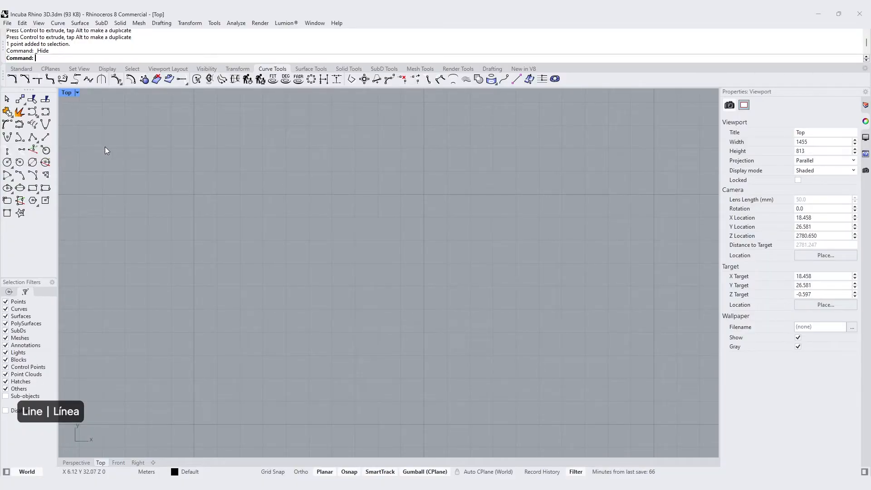
- Draw a single horizontal line near the upper-left area of the Top viewport with the Line command, constrained to ortho
{"action": "type", "text": "Line"}
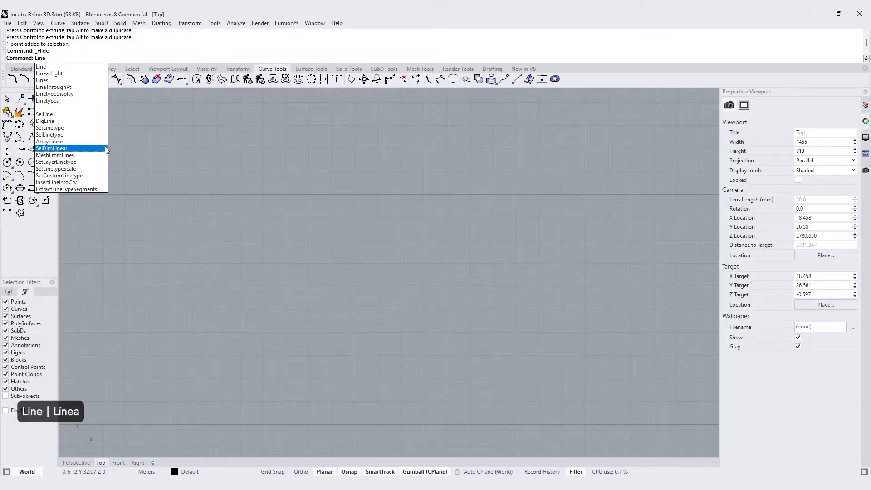
{"action": "key", "text": "Return"}
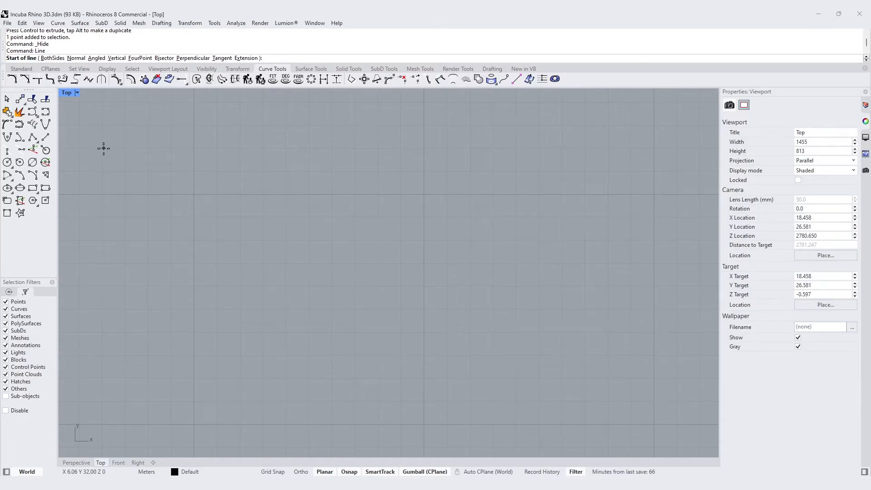
{"action": "left_click", "coordinate": [102, 149]}
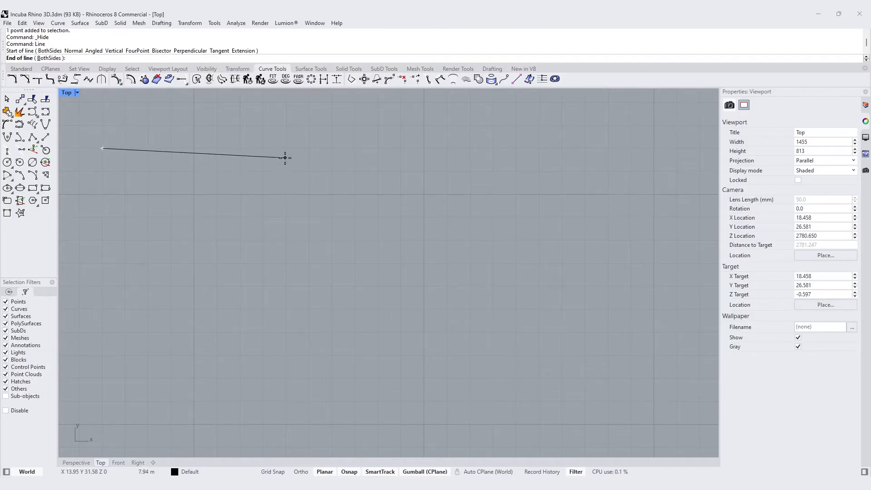
{"action": "left_click", "coordinate": [239, 151], "text": "shift"}
{"action": "left_click", "coordinate": [160, 147]}
{"action": "left_click", "coordinate": [117, 183]}
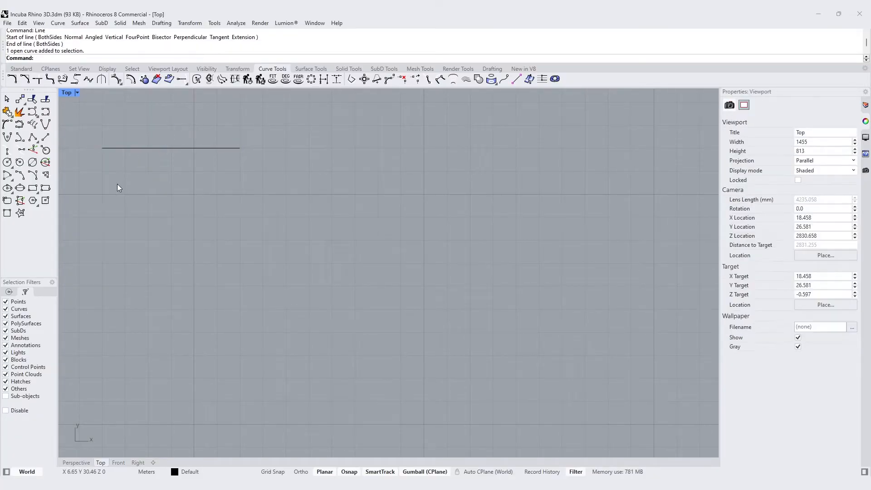
- Draw a second horizontal line exactly 6 m long to the right of the first one, at the same height
{"action": "right_click", "coordinate": [284, 149]}
{"action": "left_click", "coordinate": [286, 148]}
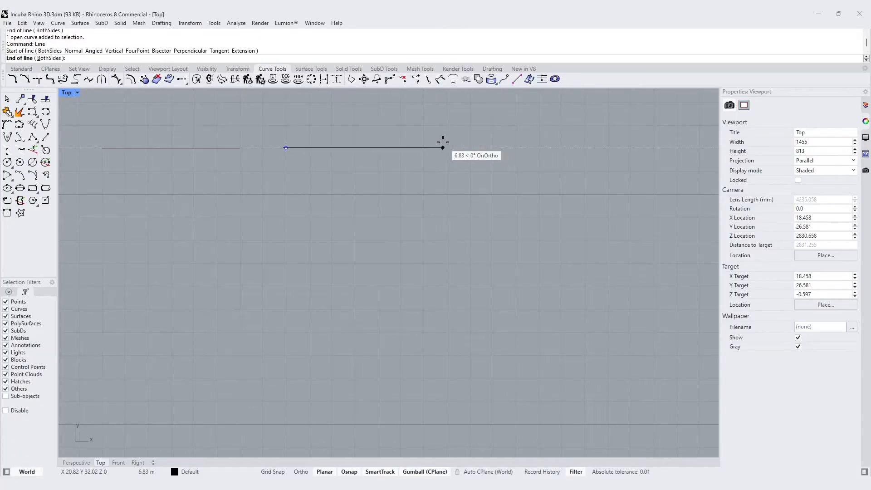
{"action": "type", "text": "6"}
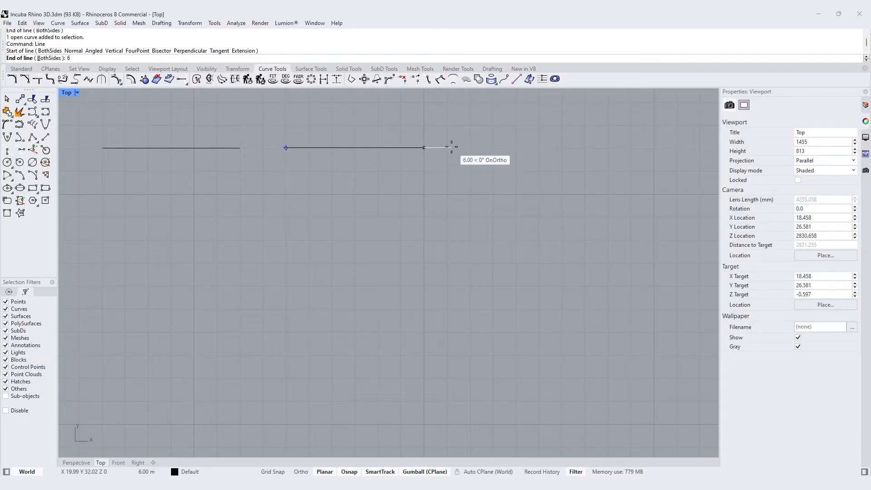
{"action": "key", "text": "Return"}
{"action": "left_click", "coordinate": [451, 146]}
{"action": "left_click", "coordinate": [411, 149]}
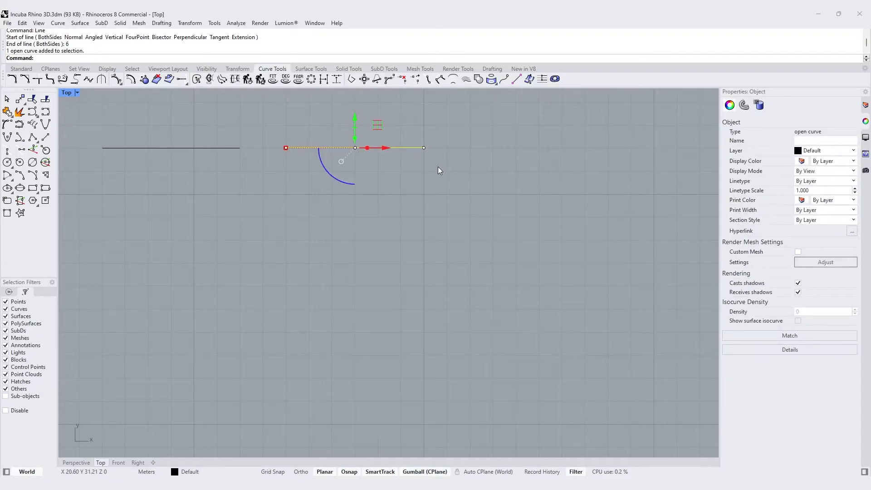
{"action": "left_click", "coordinate": [435, 170]}
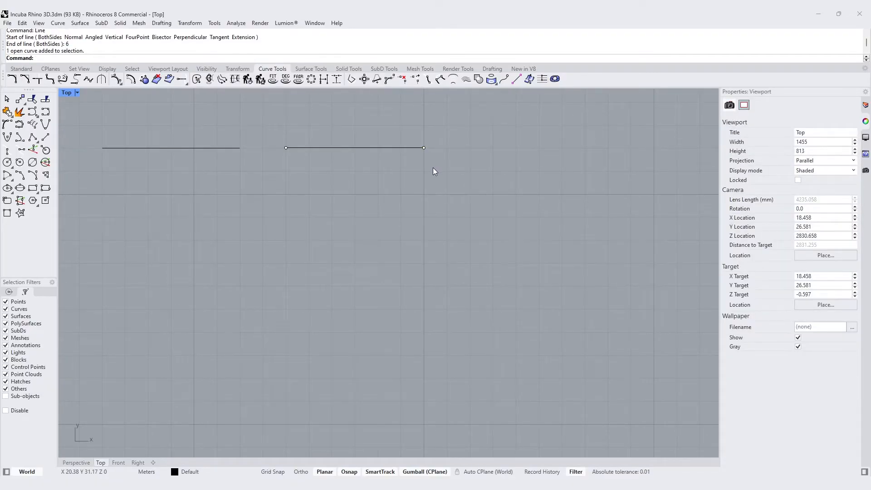
- Draw a vertical line downward from the right endpoint of the 6 m line to form an L-shaped corner
{"action": "left_click", "coordinate": [371, 148]}
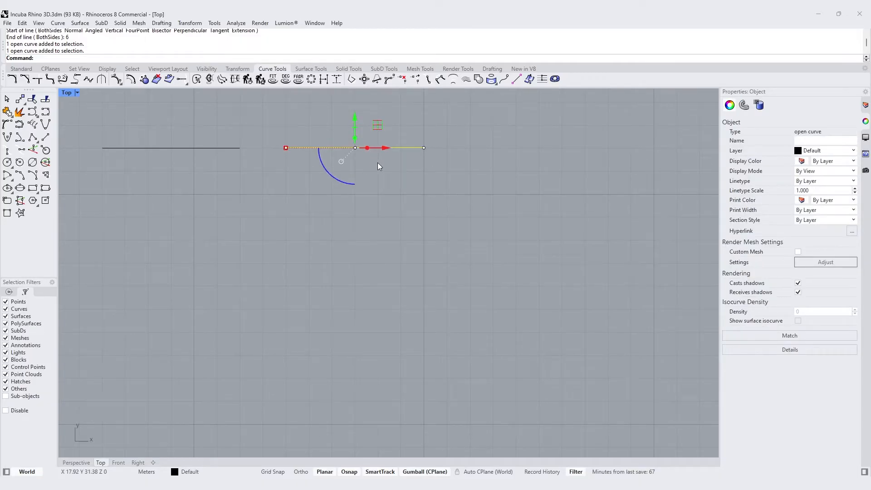
{"action": "key", "text": "Escape"}
{"action": "key", "text": "Return"}
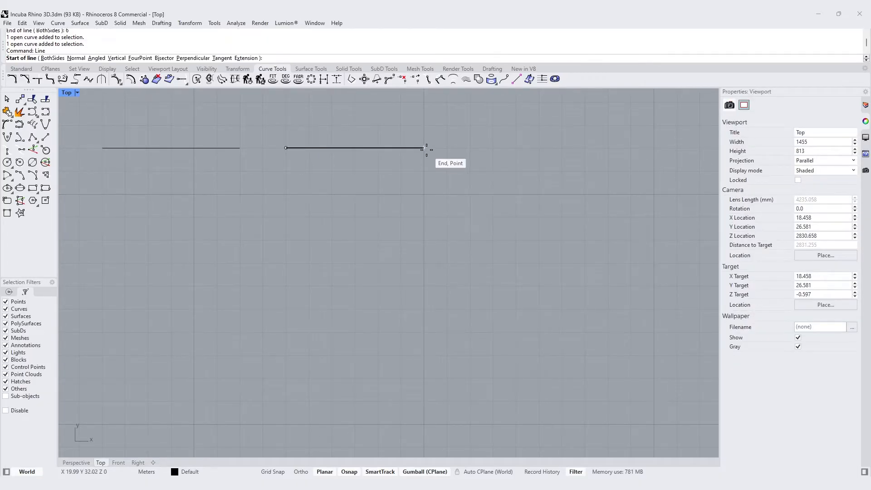
{"action": "left_click", "coordinate": [426, 149]}
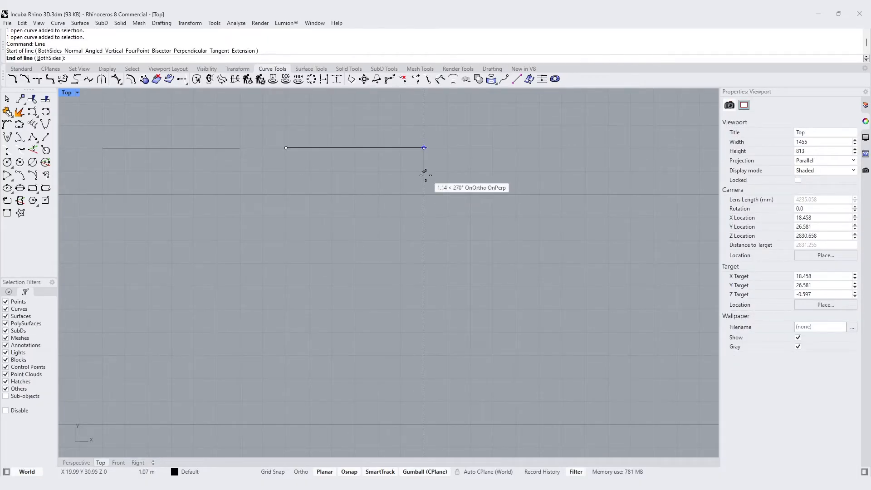
{"action": "left_click", "coordinate": [424, 262]}
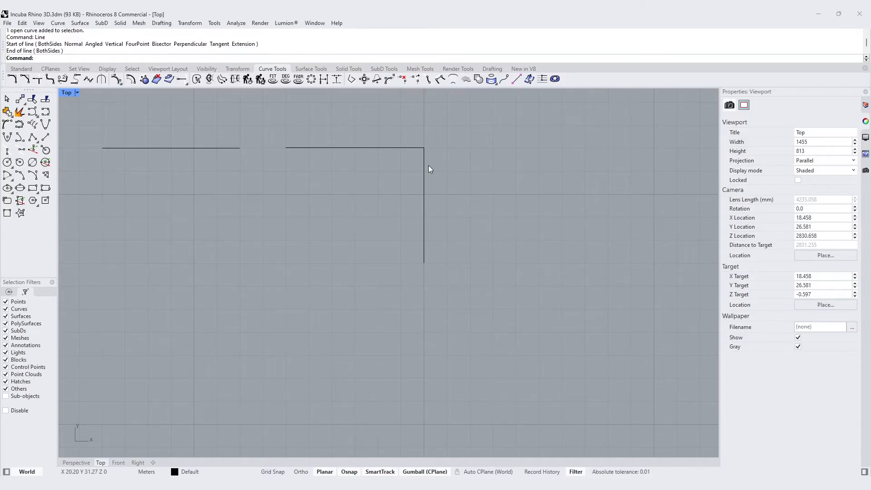
- Select the two lines of the L-shaped corner with a crossing window and join them into one curve with Join
{"action": "left_click", "coordinate": [429, 167]}
{"action": "left_click", "coordinate": [356, 147]}
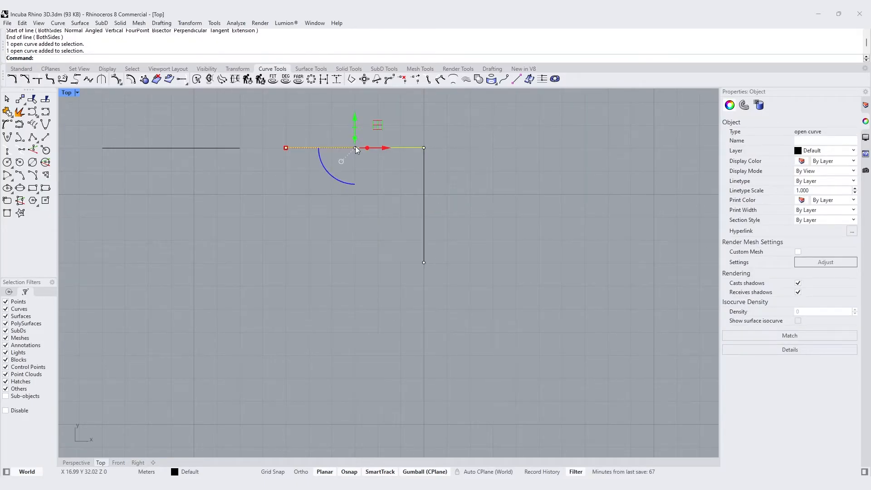
{"action": "left_click", "coordinate": [453, 137]}
{"action": "left_click_drag", "start_coordinate": [457, 125], "coordinate": [276, 286]}
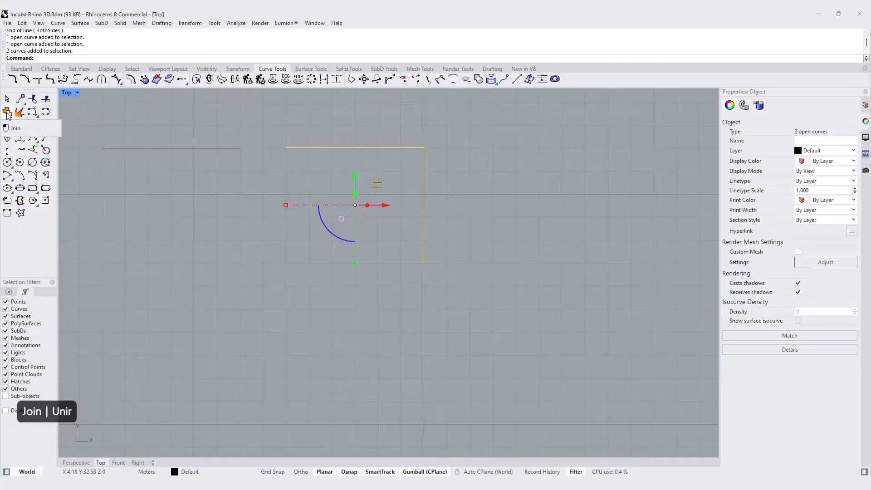
{"action": "type", "text": "Join"}
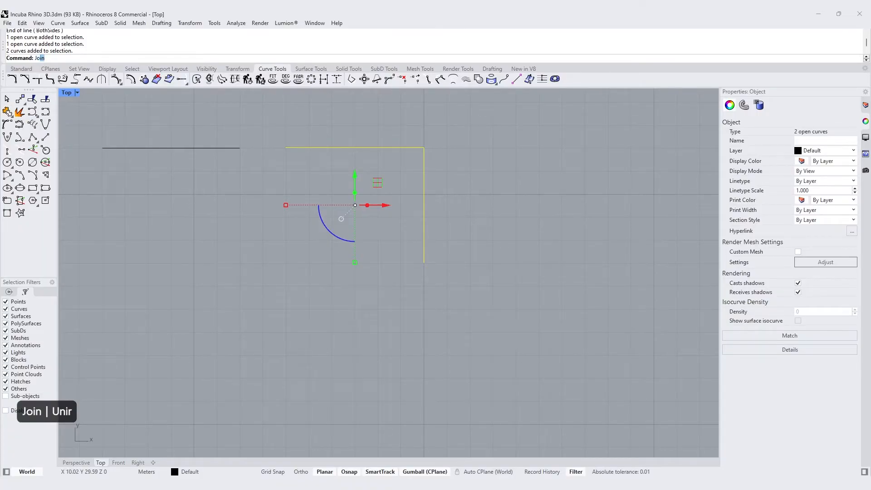
{"action": "key", "text": "Return"}
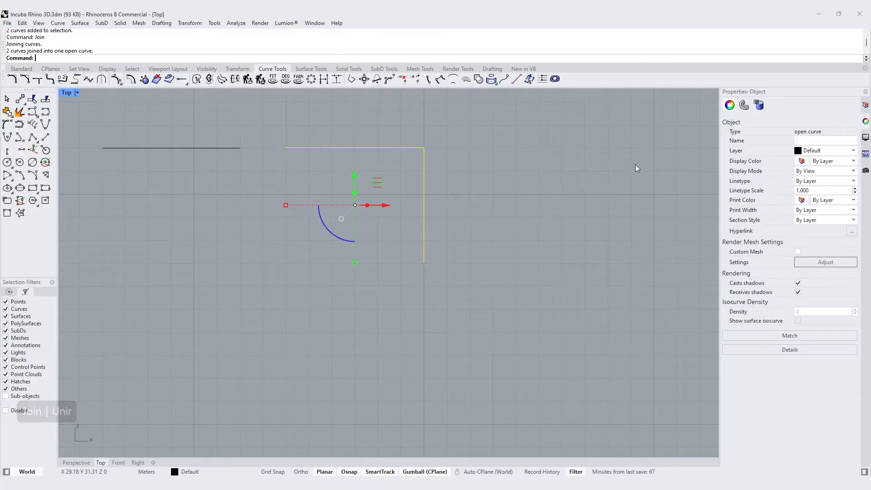
- Draw a closed rectangular polyline to the right of the L-shaped curve, aligned with its height, finishing with the Close option
{"action": "type", "text": "Polyline"}
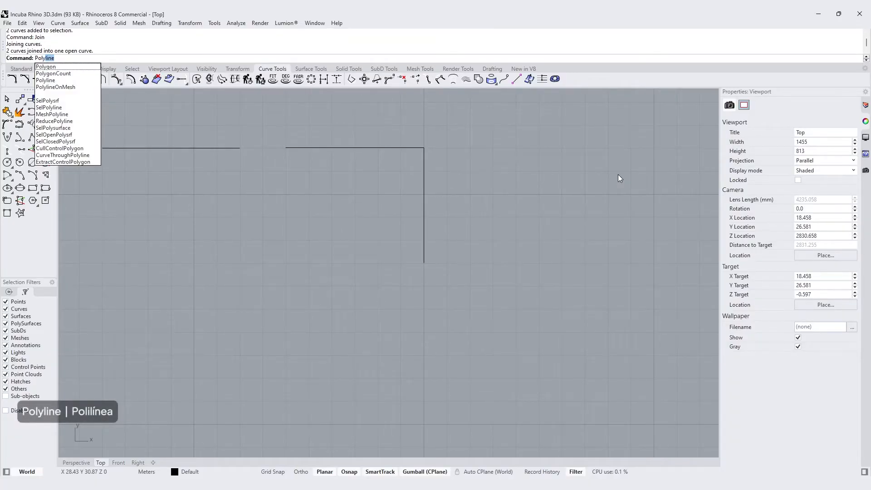
{"action": "key", "text": "Return"}
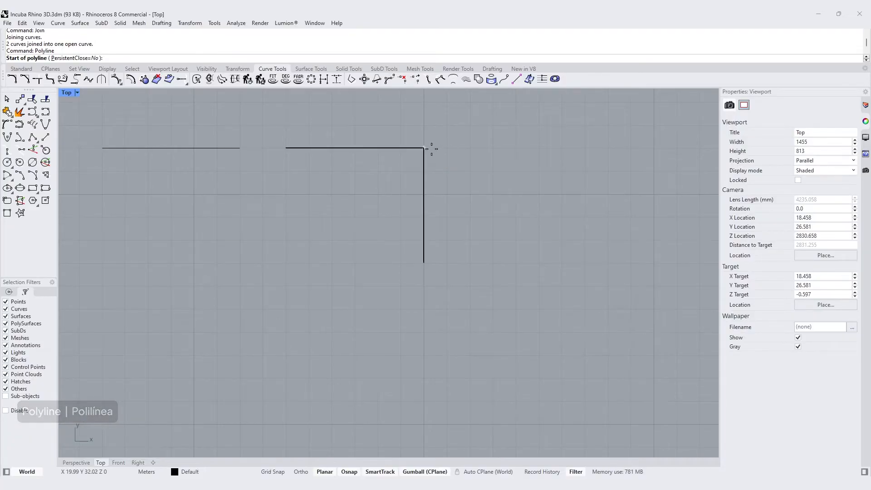
{"action": "left_click", "coordinate": [491, 148]}
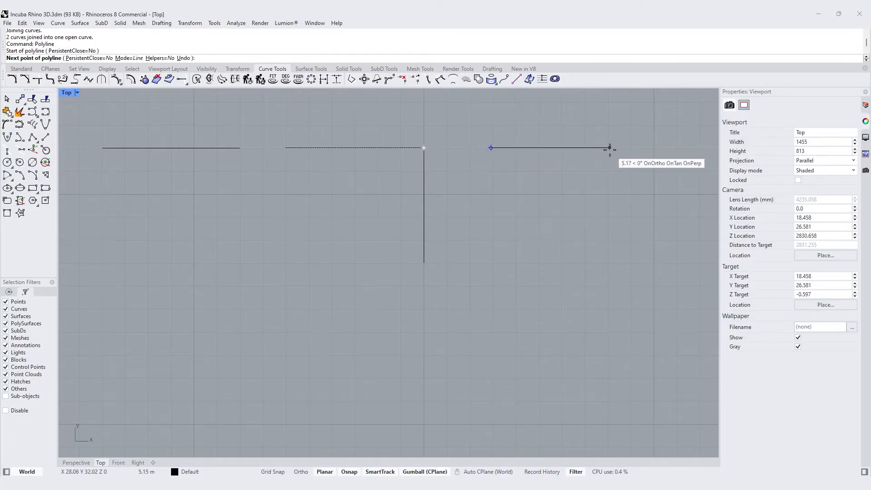
{"action": "left_click", "coordinate": [633, 148]}
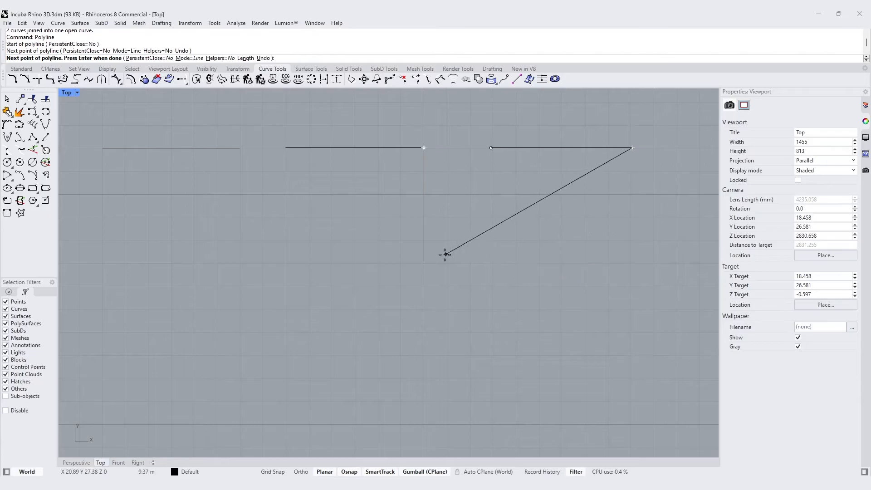
{"action": "left_click", "coordinate": [634, 261]}
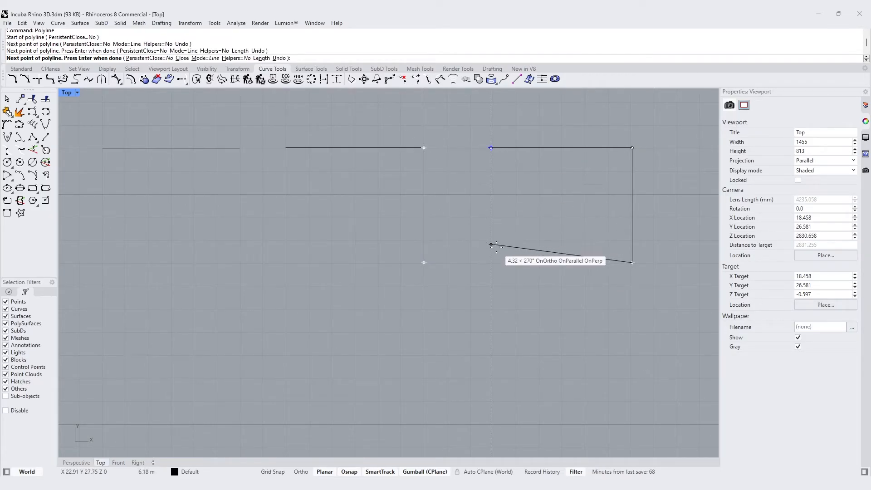
{"action": "left_click", "coordinate": [492, 263]}
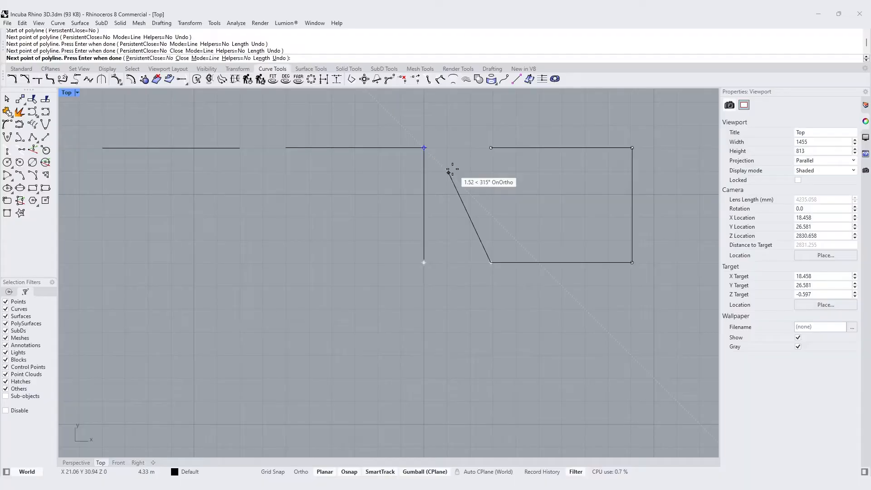
{"action": "type", "text": "c"}
{"action": "key", "text": "Return"}
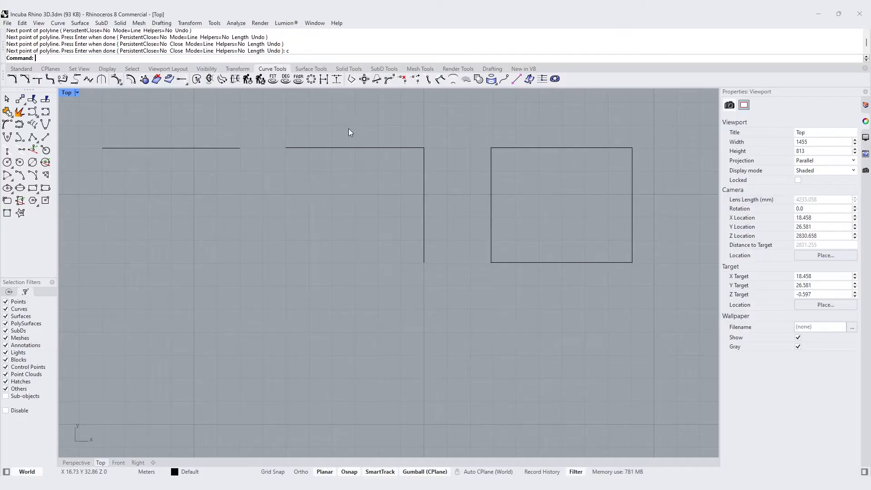
- Select the single line, the joined L-shaped curve and the closed polyline in turn to check each object's type in its properties
{"action": "left_click", "coordinate": [229, 149]}
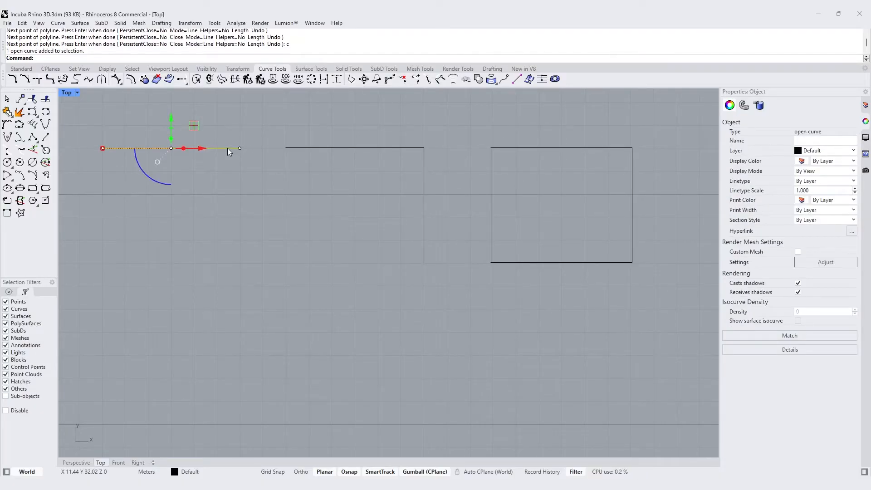
{"action": "left_click", "coordinate": [385, 148]}
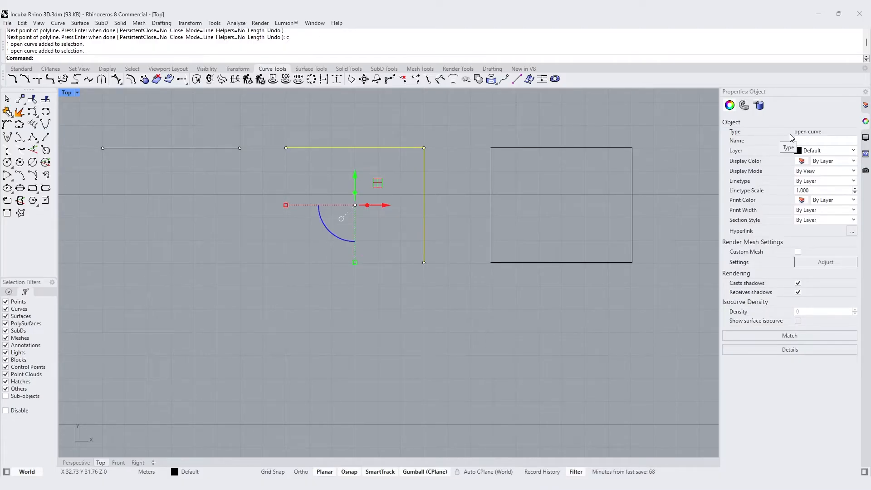
{"action": "left_click", "coordinate": [575, 149]}
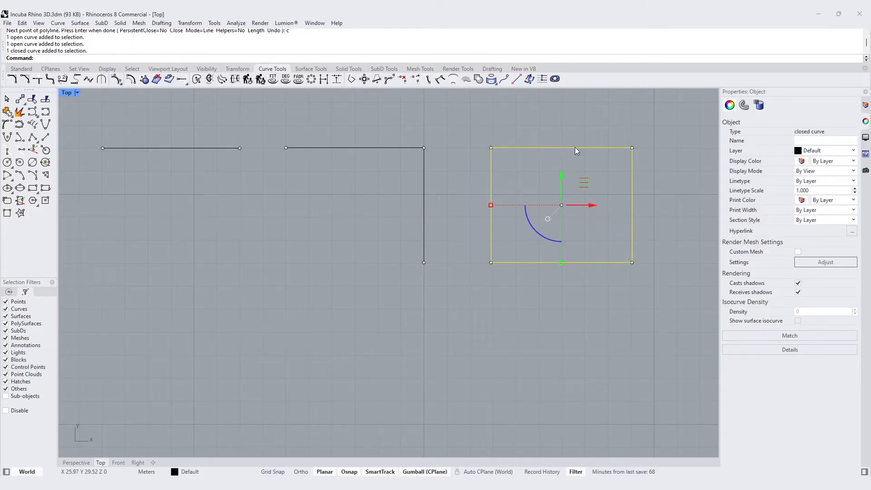
{"action": "left_click", "coordinate": [651, 261]}
- Draw a corner-to-corner rectangle with the Rectangle command to the right of the closed polyline, matching its top and bottom edges
{"action": "scroll", "coordinate": [233, 219], "scroll_direction": "down", "scroll_amount": 4}
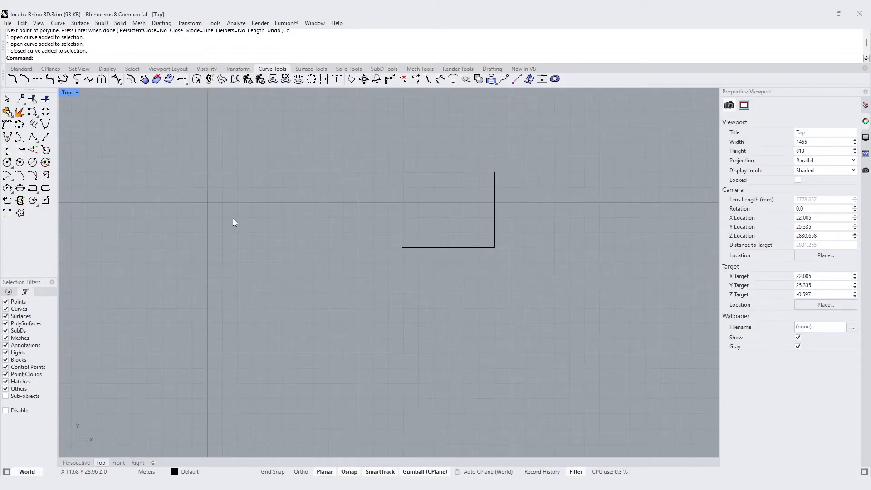
{"action": "scroll", "coordinate": [541, 235], "scroll_direction": "down", "scroll_amount": 2}
{"action": "right_click_drag", "start_coordinate": [557, 247], "coordinate": [439, 211]}
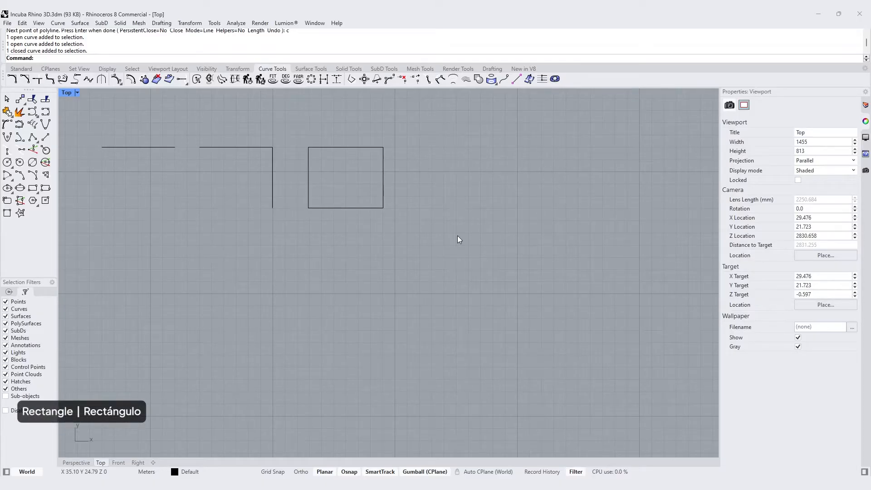
{"action": "type", "text": "Rectangle"}
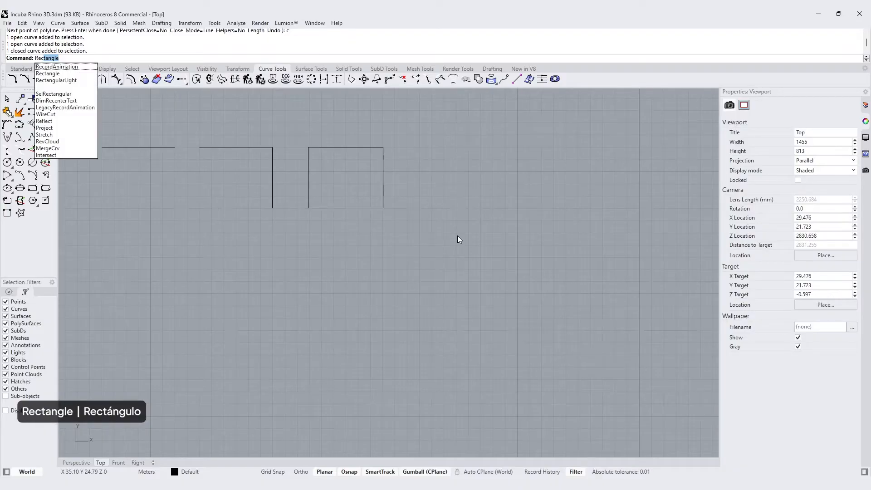
{"action": "key", "text": "Return"}
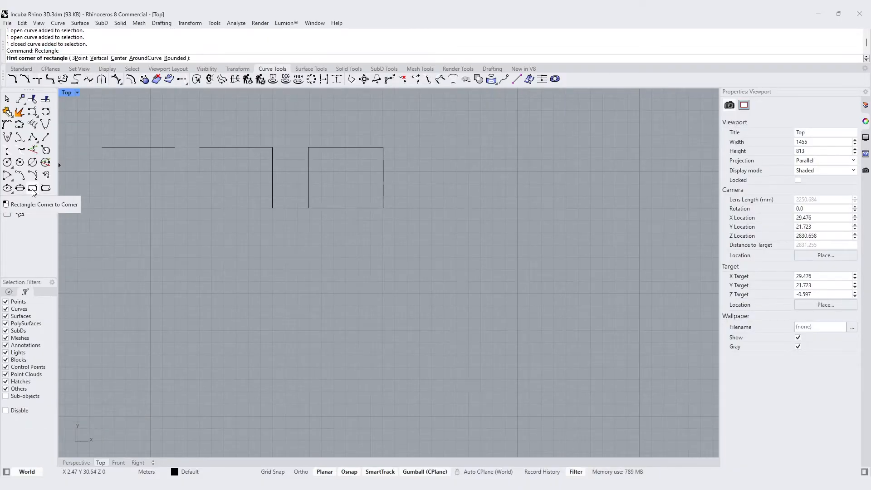
{"action": "left_click", "coordinate": [406, 147]}
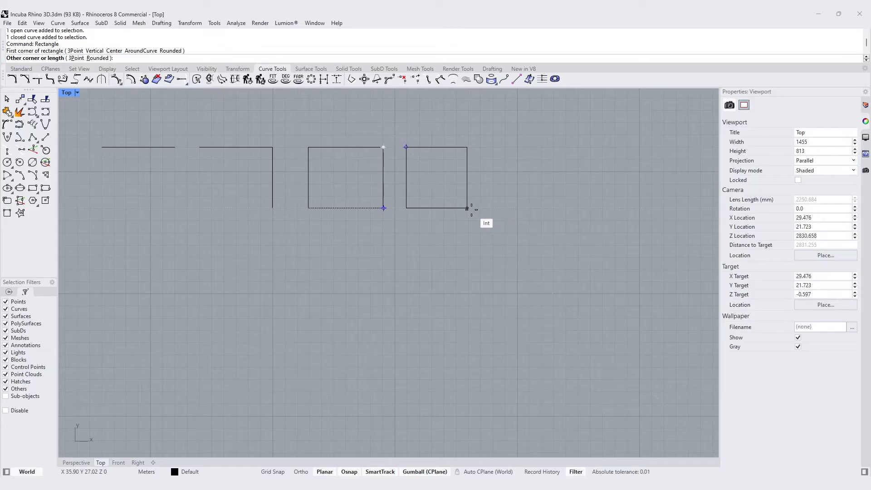
{"action": "left_click", "coordinate": [468, 208]}
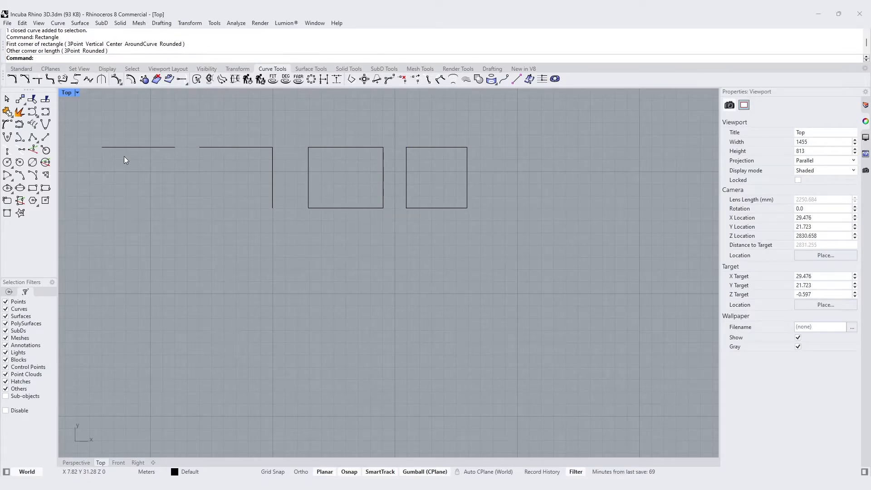
- Draw another freehand corner-to-corner rectangle to the right of the previous one, at roughly the same height
{"action": "left_click", "coordinate": [37, 193]}
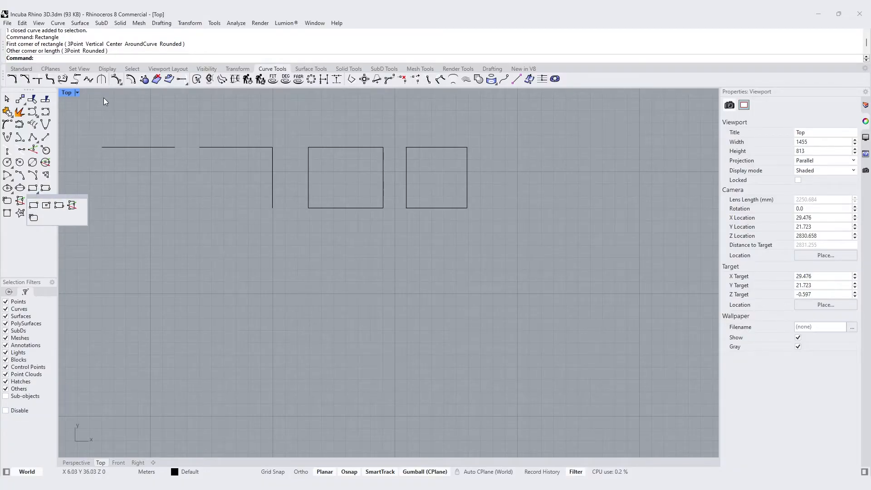
{"action": "right_click", "coordinate": [484, 148]}
{"action": "left_click", "coordinate": [480, 147]}
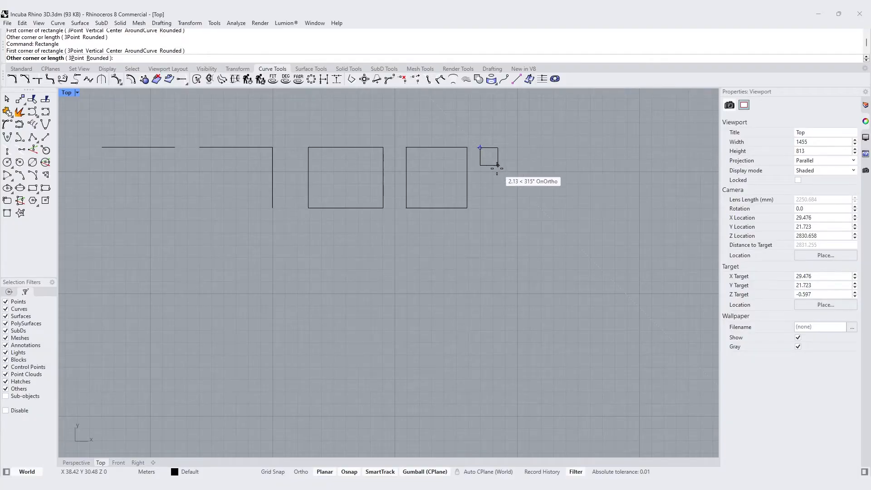
{"action": "left_click", "coordinate": [554, 207]}
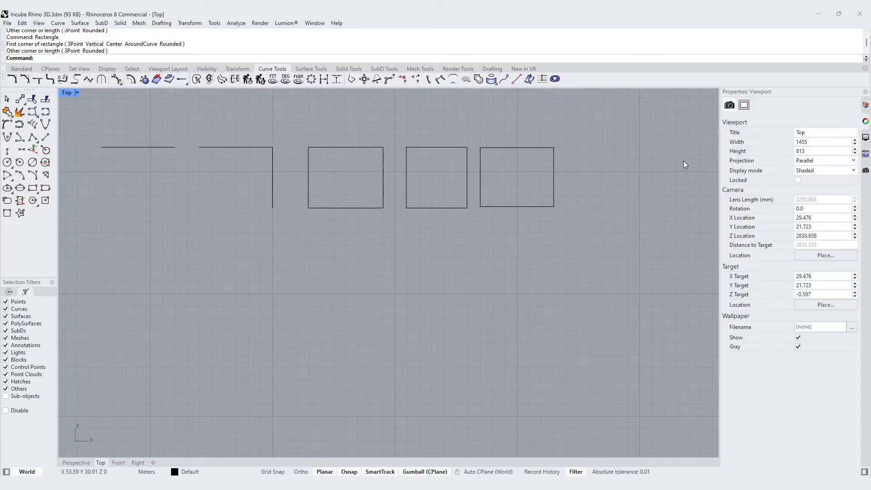
- Draw a rectangle 2 m long and 5 m wide, starting level with the top edges just right of the last rectangle
{"action": "right_click_drag", "start_coordinate": [690, 169], "coordinate": [659, 170]}
{"action": "key", "text": "Return"}
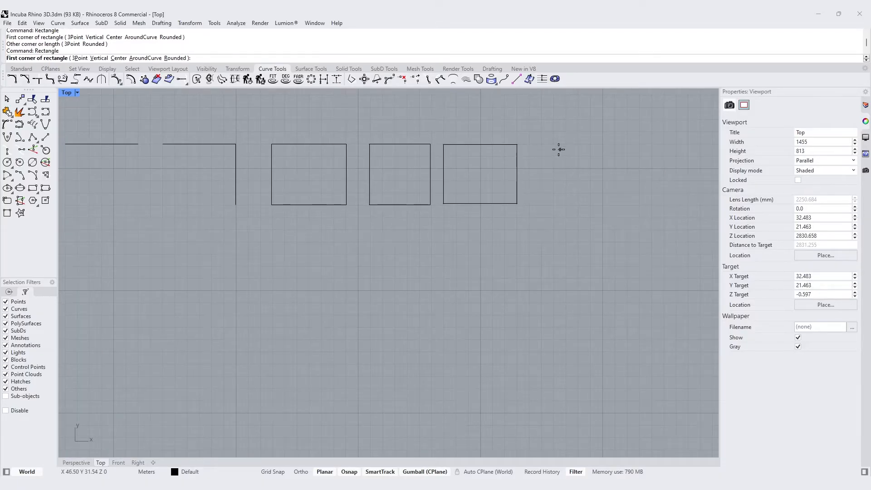
{"action": "left_click", "coordinate": [530, 144]}
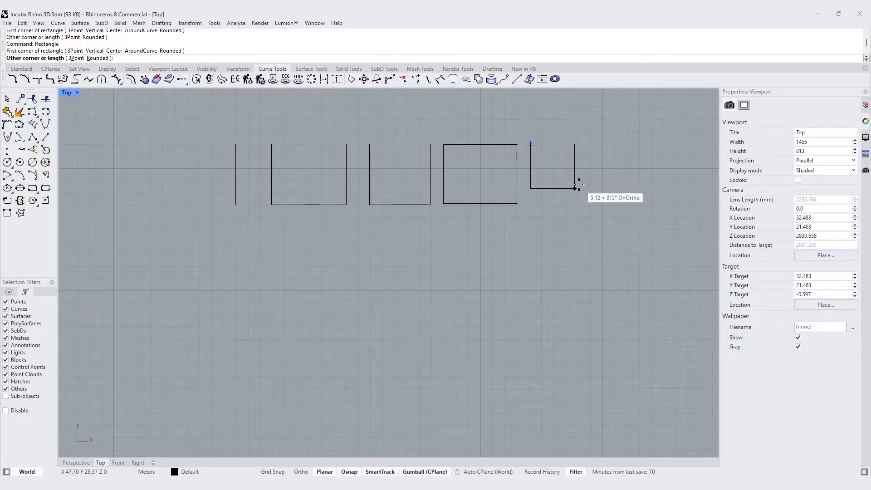
{"action": "type", "text": "2"}
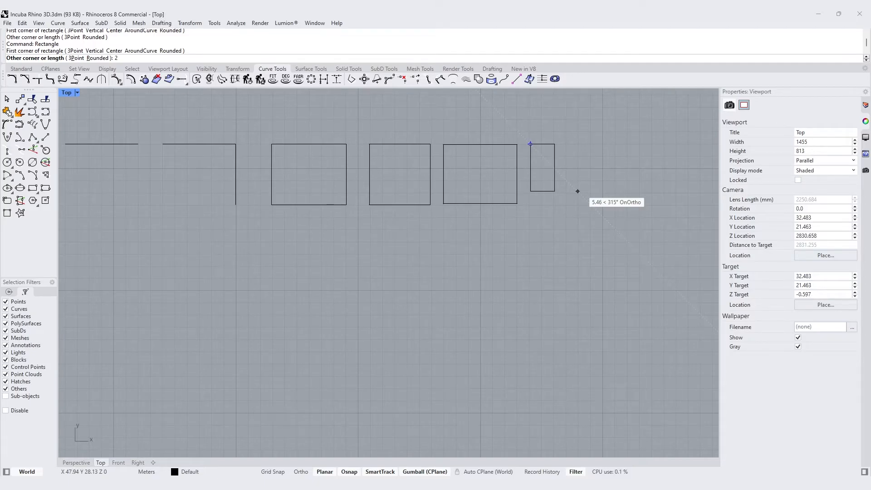
{"action": "key", "text": "Return"}
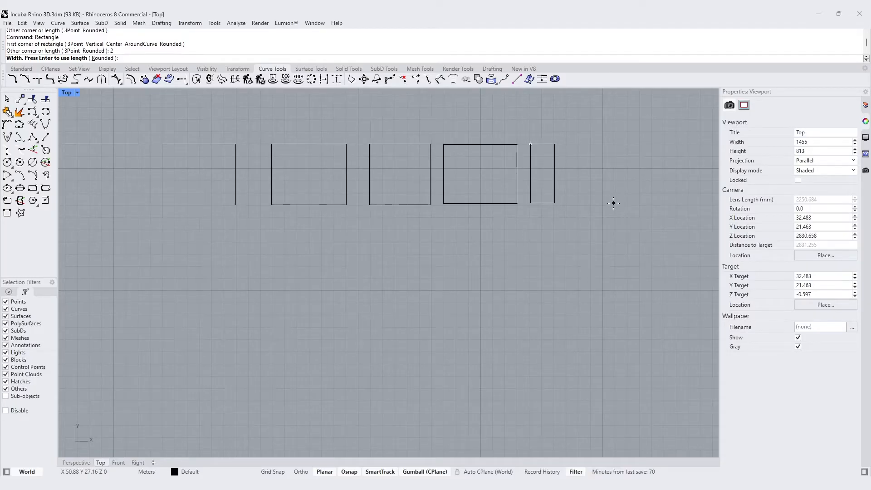
{"action": "type", "text": "5"}
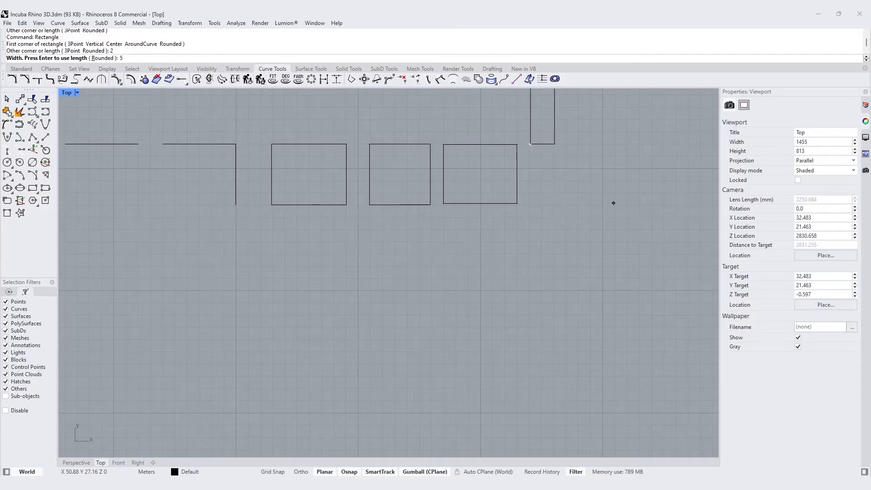
{"action": "key", "text": "Return"}
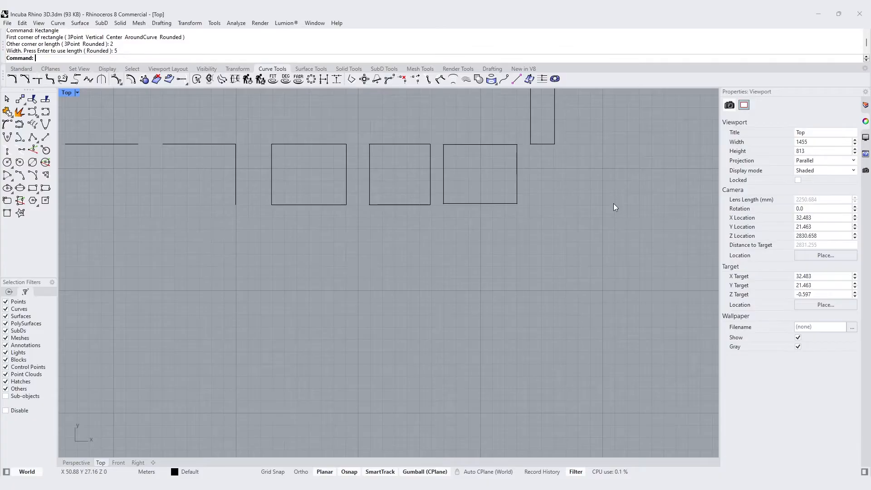
- Move the 2 by 5 m rectangle down so it lines up with the row of other rectangles
{"action": "left_click", "coordinate": [554, 138]}
{"action": "scroll", "coordinate": [551, 195], "scroll_direction": "down", "scroll_amount": 2}
{"action": "left_click_drag", "start_coordinate": [549, 102], "coordinate": [551, 152]}
{"action": "left_click", "coordinate": [624, 181]}
{"action": "scroll", "coordinate": [624, 181], "scroll_direction": "up", "scroll_amount": 2}
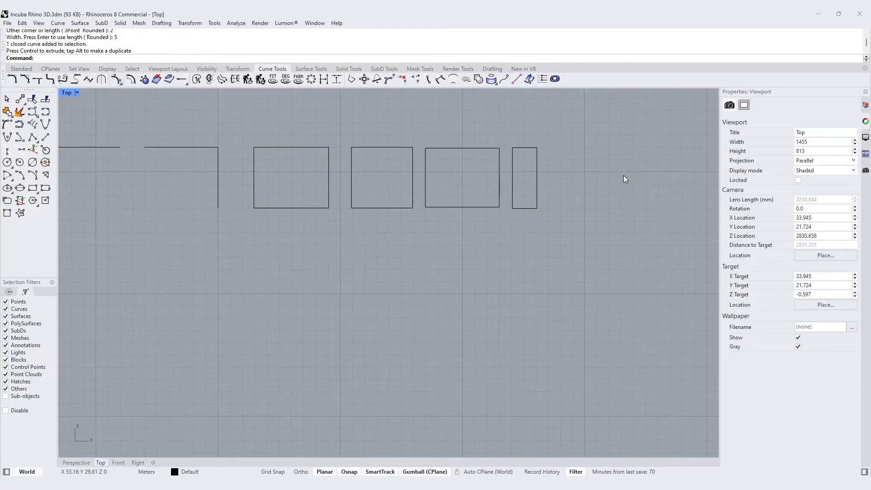
- Draw a five-sided inscribed polygon with a radius of about 3 m below the single line
{"action": "right_click_drag", "start_coordinate": [415, 240], "coordinate": [546, 249]}
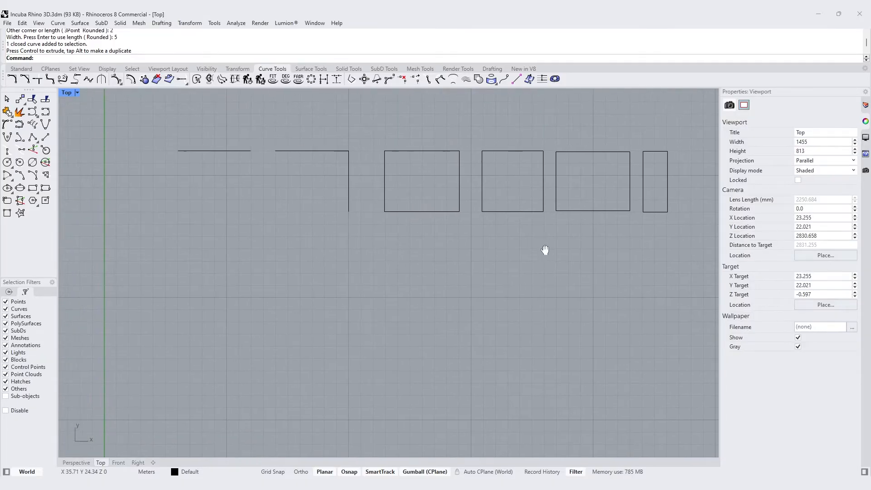
{"action": "type", "text": "Polyh"}
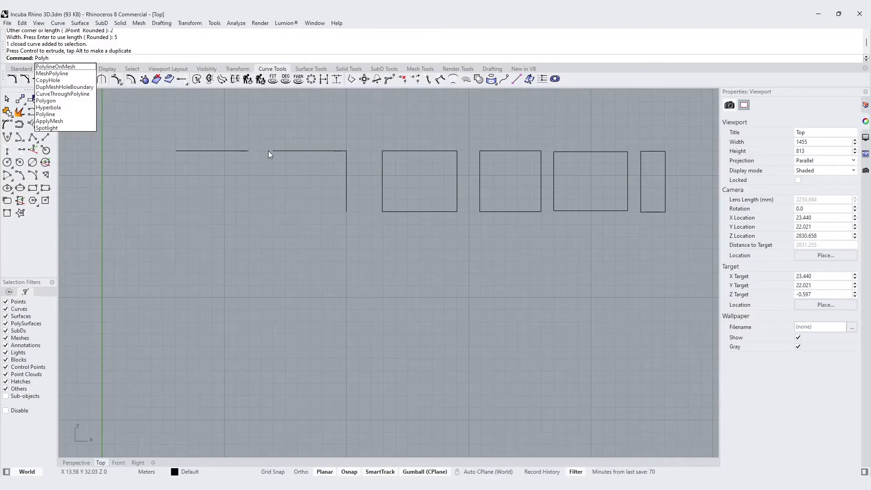
{"action": "key", "text": "BackSpace"}
{"action": "type", "text": "gon"}
{"action": "key", "text": "Return"}
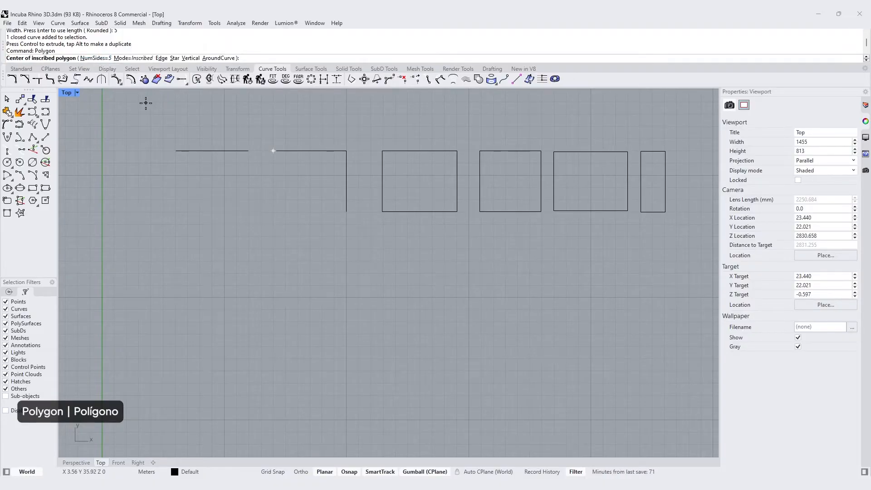
{"action": "left_click", "coordinate": [223, 278]}
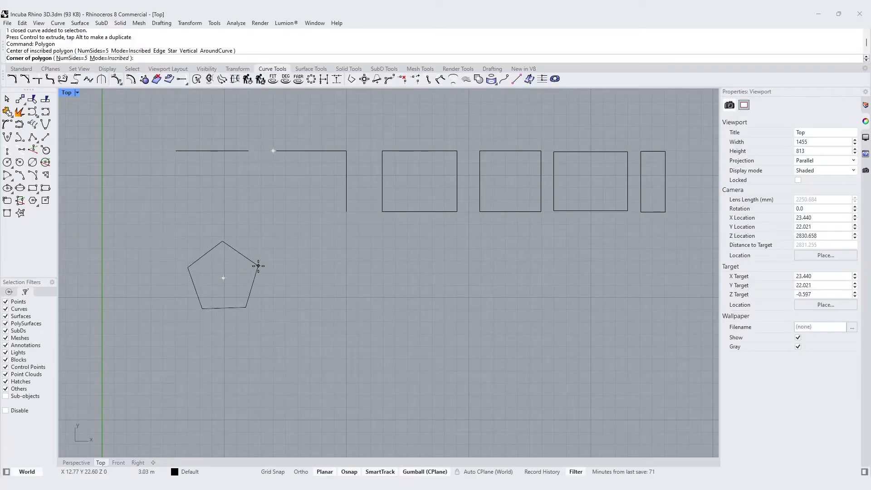
{"action": "left_click", "coordinate": [258, 266]}
- Draw a six-sided inscribed polygon with a radius of 3 m to the right of the pentagon
{"action": "right_click", "coordinate": [319, 273]}
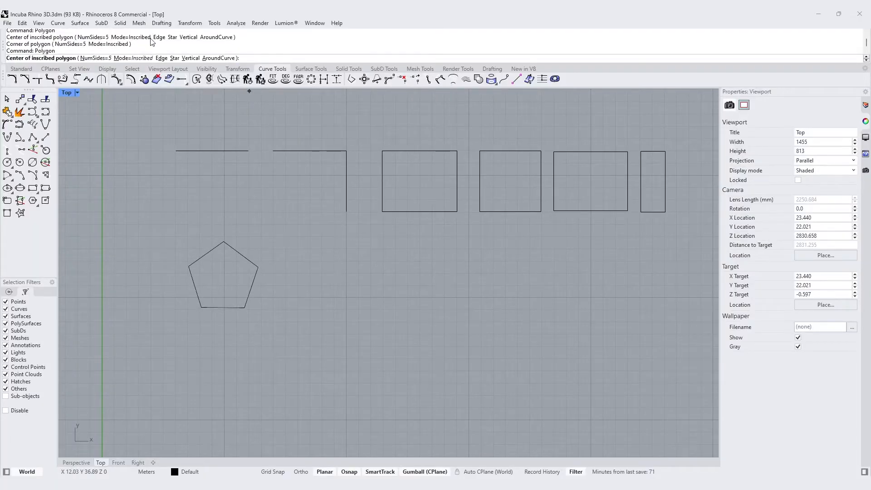
{"action": "left_click", "coordinate": [96, 58]}
{"action": "type", "text": "6"}
{"action": "key", "text": "Return"}
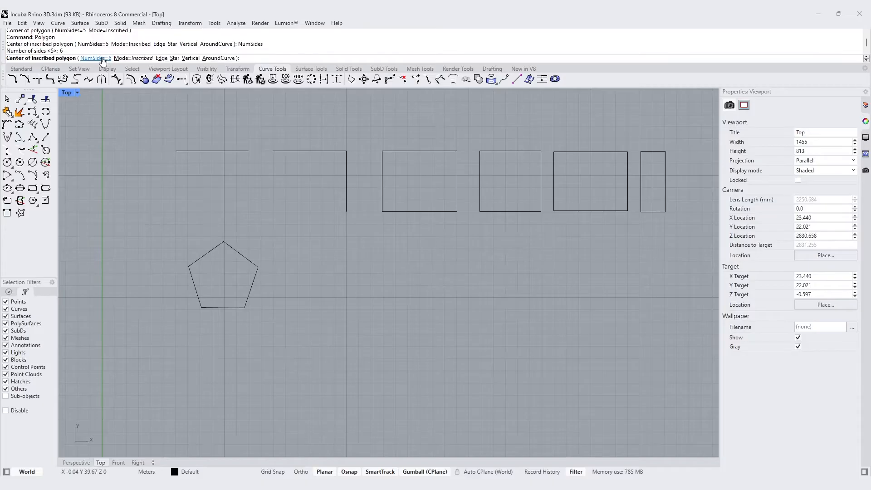
{"action": "left_click", "coordinate": [344, 268]}
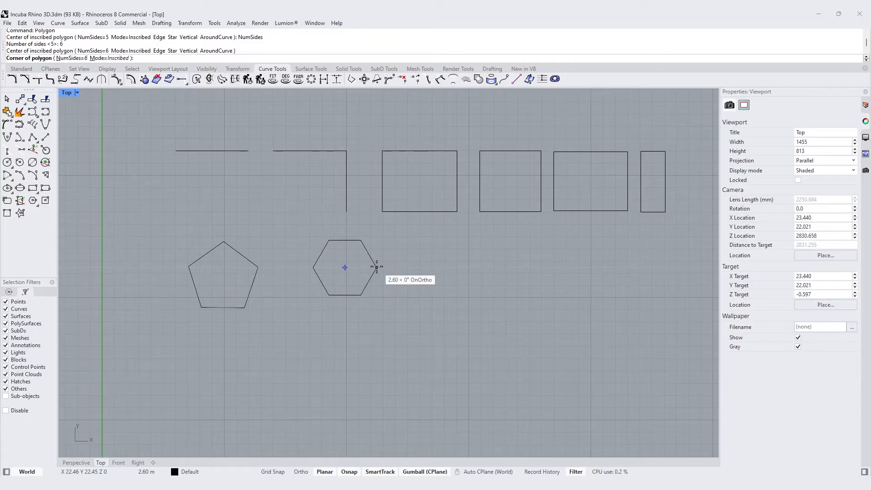
{"action": "type", "text": "5"}
{"action": "key", "text": "BackSpace"}
{"action": "type", "text": "3"}
{"action": "key", "text": "Return"}
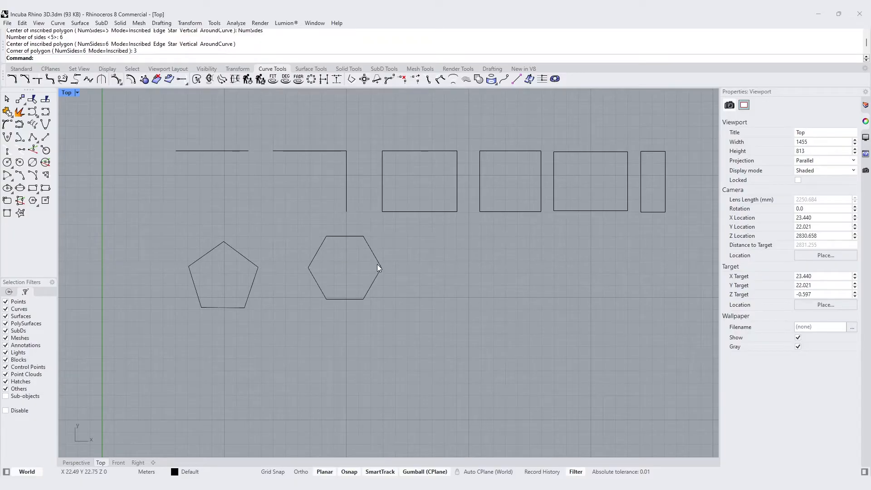
- Move the hexagon slightly down and left so it sits beside the pentagon, and deselect it
{"action": "left_click", "coordinate": [377, 265]}
{"action": "left_click_drag", "start_coordinate": [346, 245], "coordinate": [346, 249]}
{"action": "left_click_drag", "start_coordinate": [376, 276], "coordinate": [351, 275]}
{"action": "left_click", "coordinate": [387, 273]}
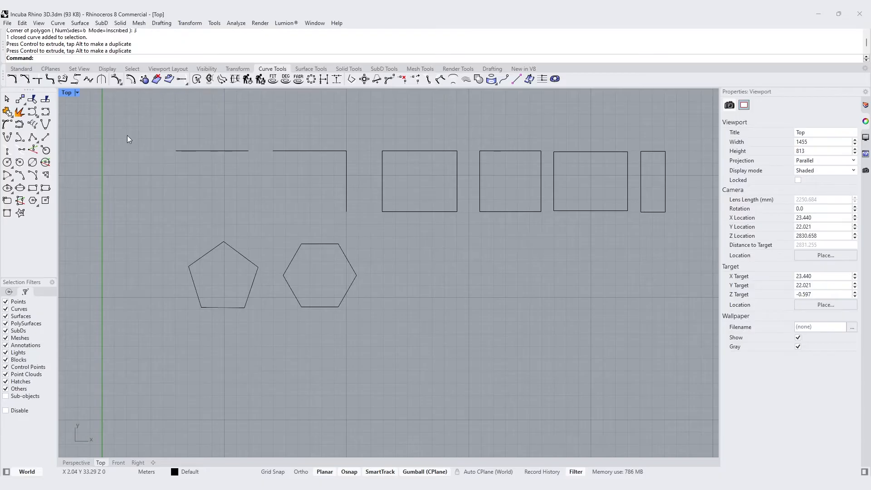
- Draw a freehand circle from its center, with a radius of about 2.64 m, to the right of the hexagon
{"action": "left_click", "coordinate": [7, 162]}
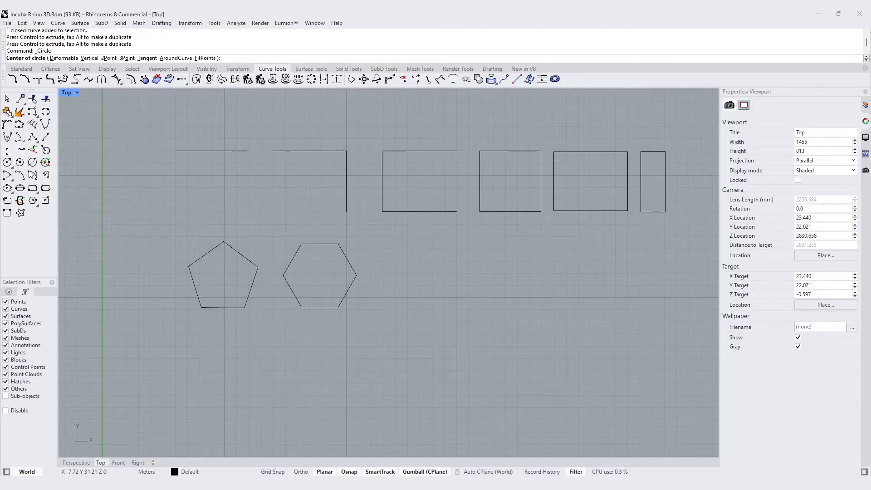
{"action": "left_click", "coordinate": [422, 273]}
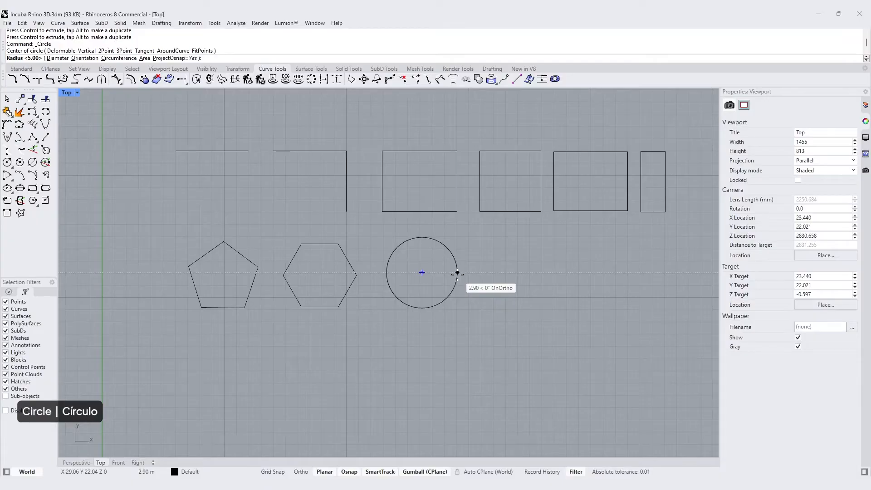
{"action": "left_click", "coordinate": [454, 274]}
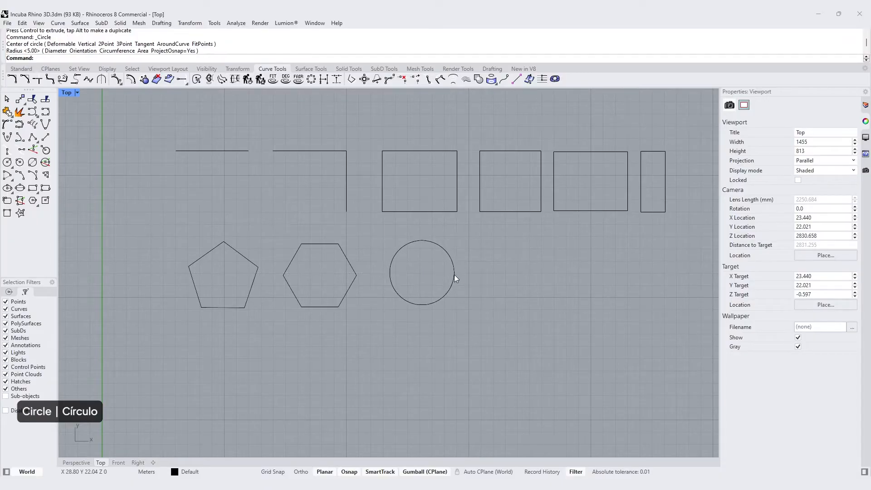
- Draw a second circle with a radius of 3 m to the right of the first circle
{"action": "key", "text": "Return"}
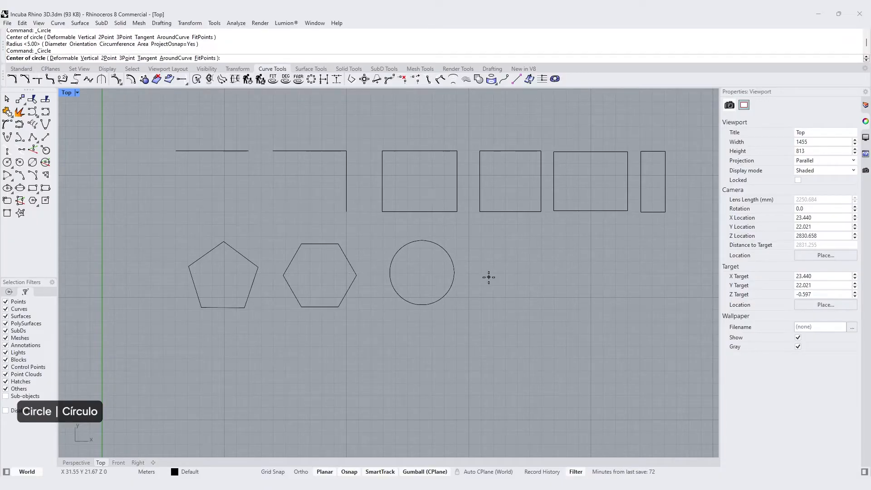
{"action": "left_click", "coordinate": [519, 273]}
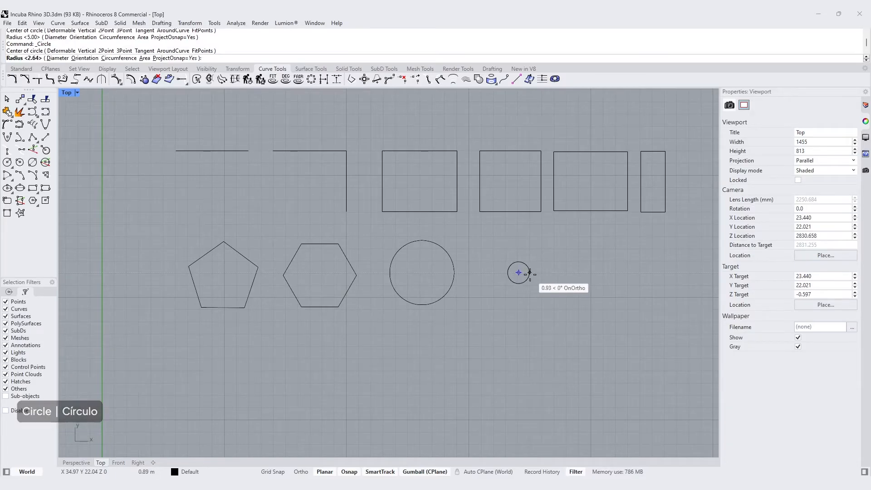
{"action": "type", "text": "3"}
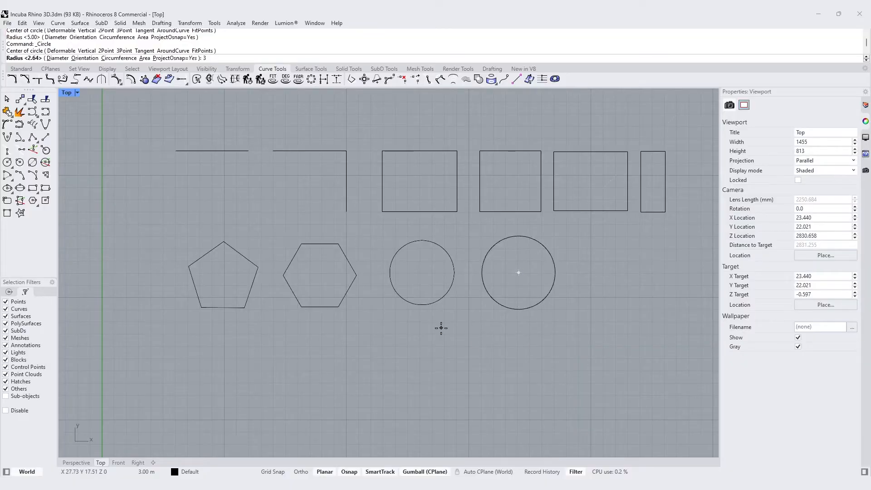
{"action": "key", "text": "Return"}
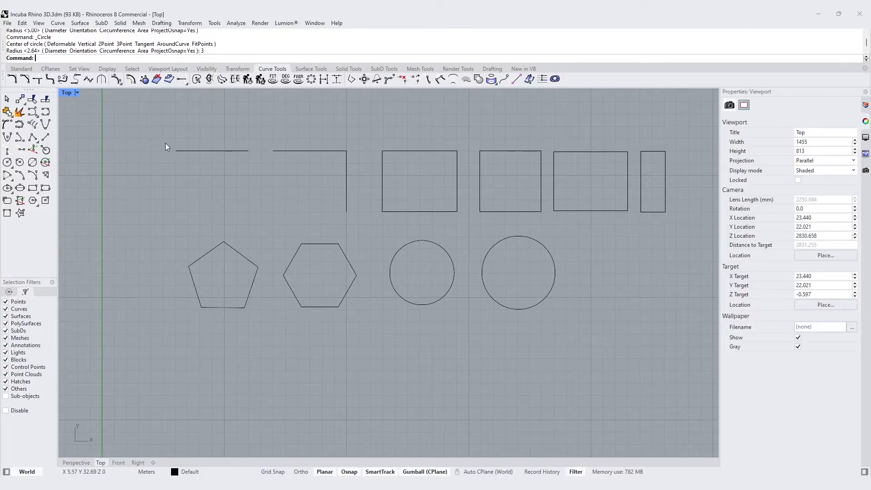
- Draw a freehand horizontal ellipse by its axis diameters beside the 3 m radius circle
{"action": "left_click", "coordinate": [20, 188]}
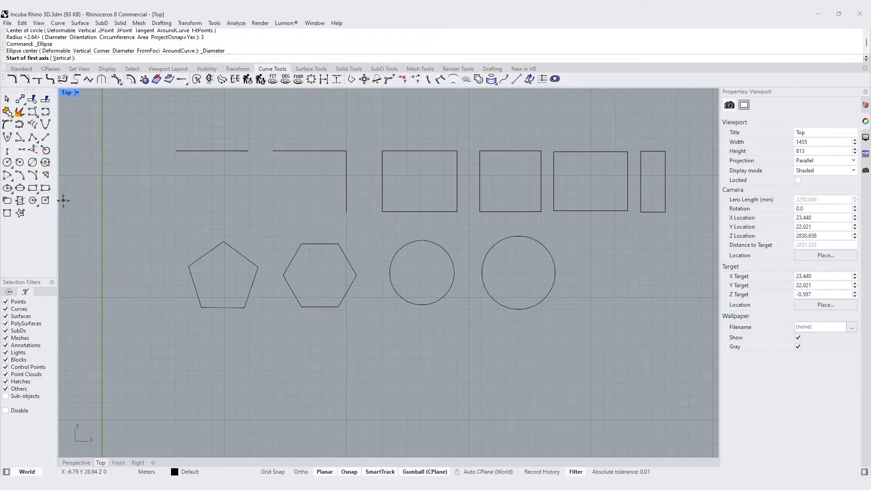
{"action": "left_click", "coordinate": [584, 268]}
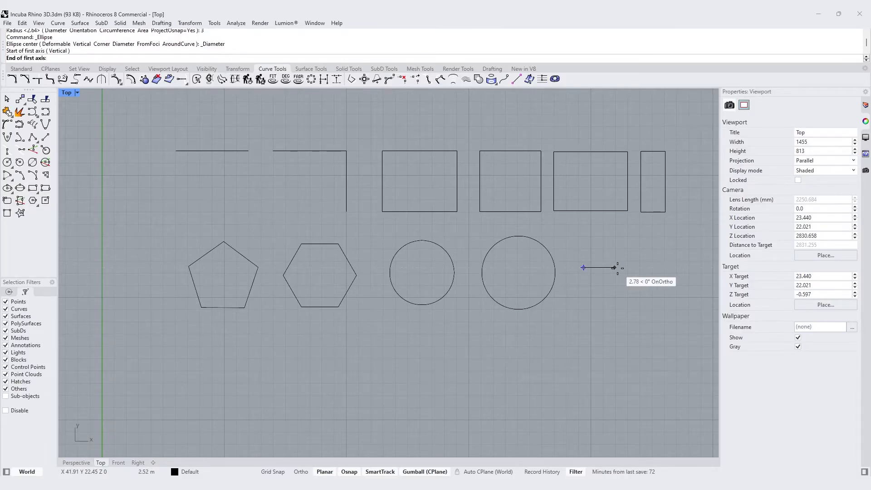
{"action": "left_click", "coordinate": [639, 268]}
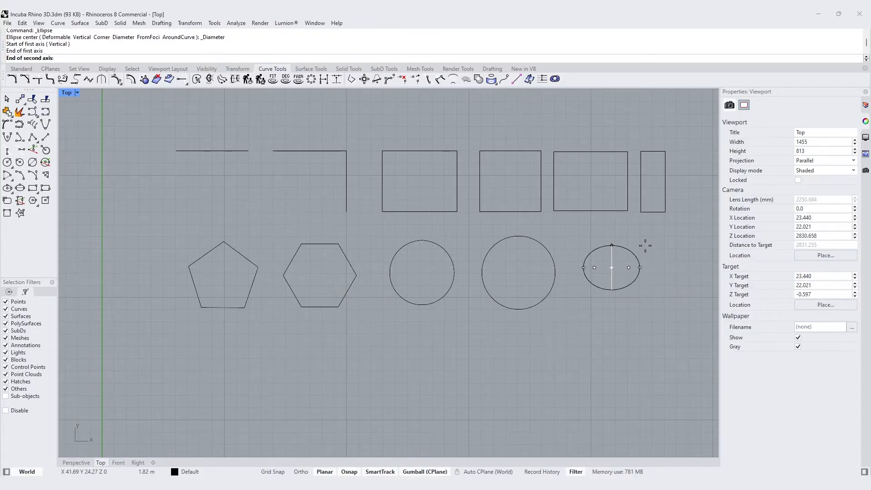
{"action": "left_click", "coordinate": [645, 249]}
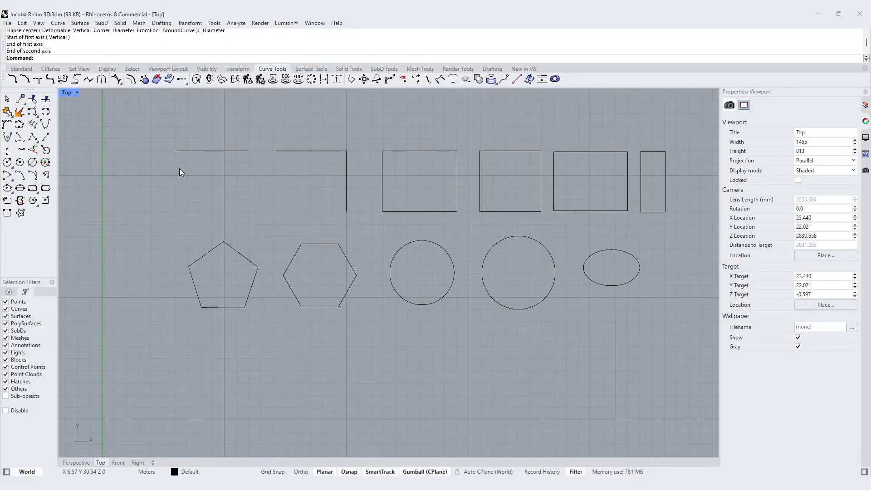
- Draw a small vertical arc by start, end and start direction, bulging away from the ellipse, then select it to check it and deselect
{"action": "left_click", "coordinate": [32, 174]}
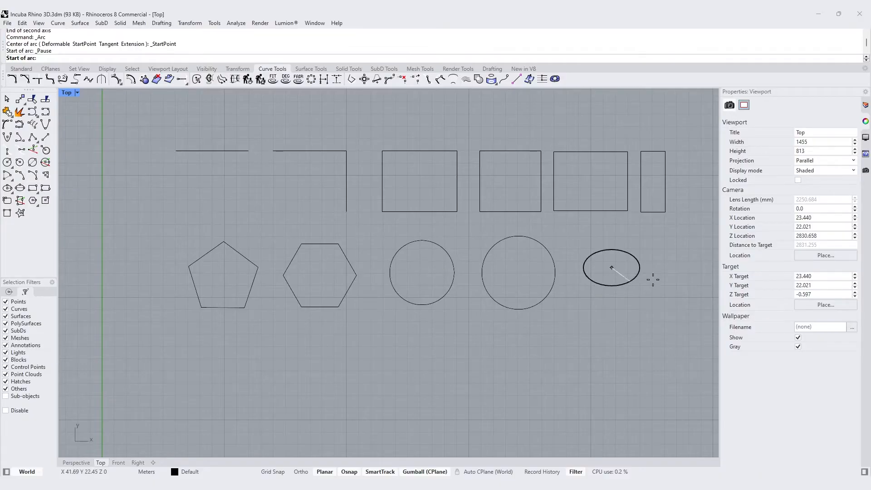
{"action": "left_click", "coordinate": [664, 251]}
{"action": "left_click", "coordinate": [664, 294]}
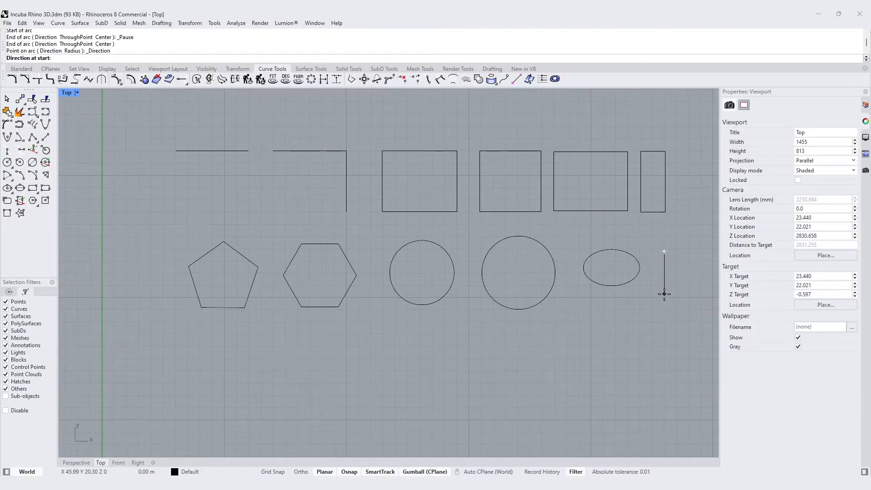
{"action": "left_click", "coordinate": [685, 278]}
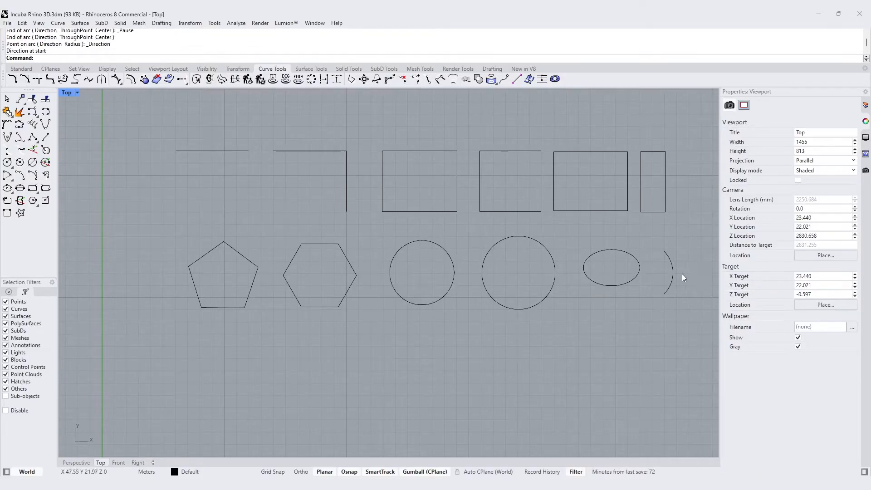
{"action": "left_click", "coordinate": [674, 275]}
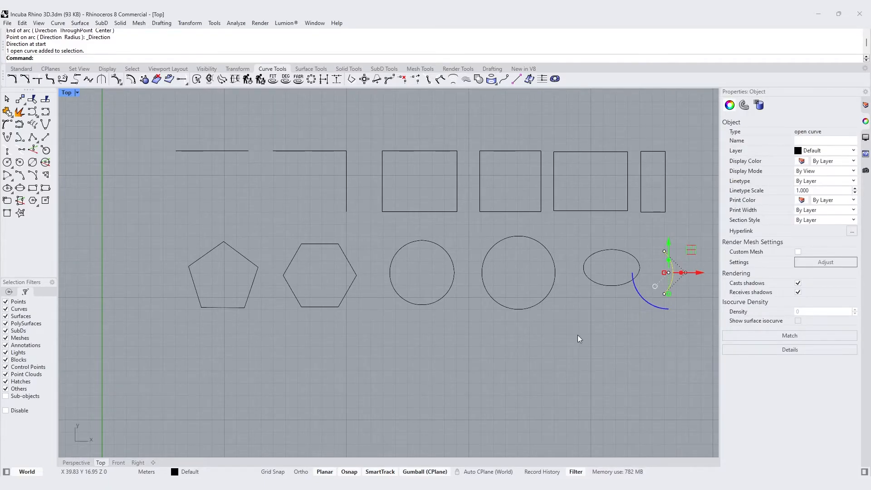
{"action": "left_click", "coordinate": [559, 333]}
- Switch from the maximized Top viewport to a maximized Perspective viewport, framing empty space beyond the arc
{"action": "right_click_drag", "start_coordinate": [566, 336], "coordinate": [537, 360]}
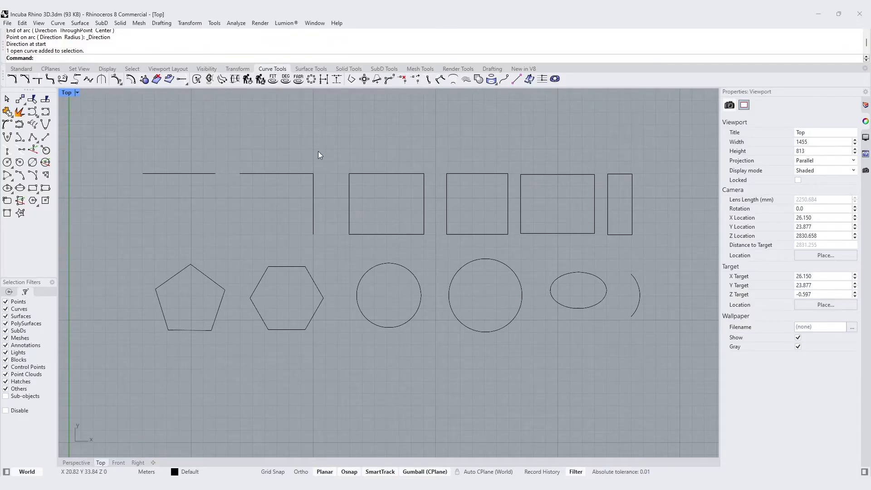
{"action": "double_click", "coordinate": [67, 93]}
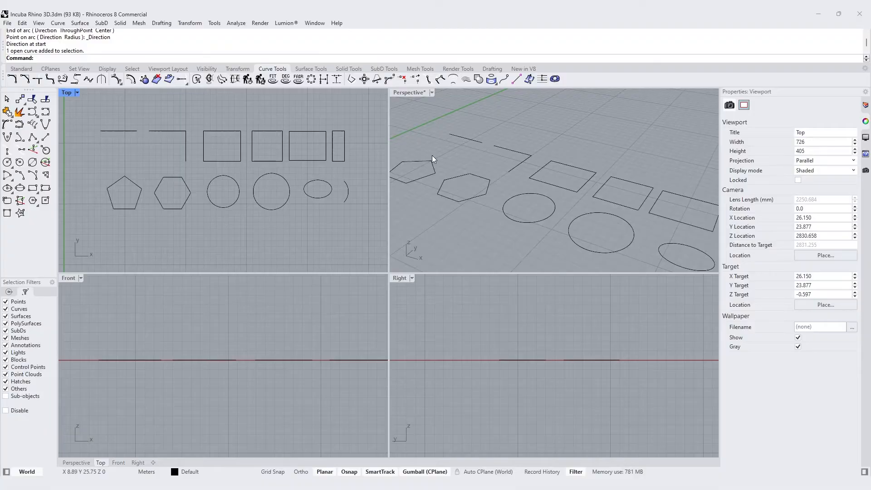
{"action": "double_click", "coordinate": [412, 93]}
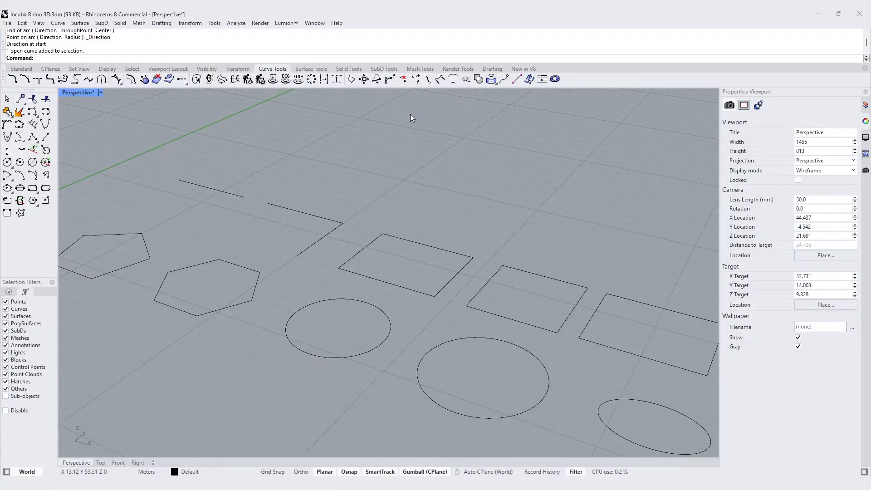
{"action": "scroll", "coordinate": [277, 171], "scroll_direction": "down", "scroll_amount": 6}
{"action": "scroll", "coordinate": [383, 200], "scroll_direction": "down", "scroll_amount": 4}
{"action": "right_click_drag", "start_coordinate": [455, 236], "coordinate": [195, 207], "text": "shift"}
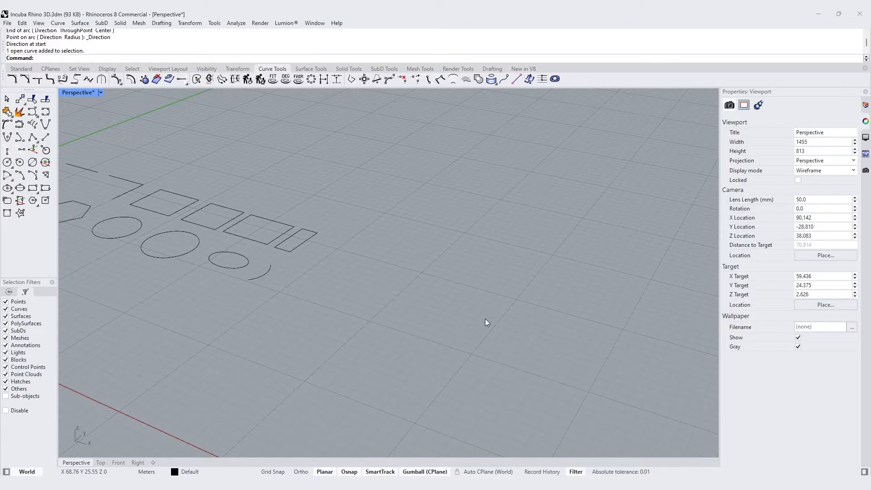
{"action": "left_click", "coordinate": [58, 23]}
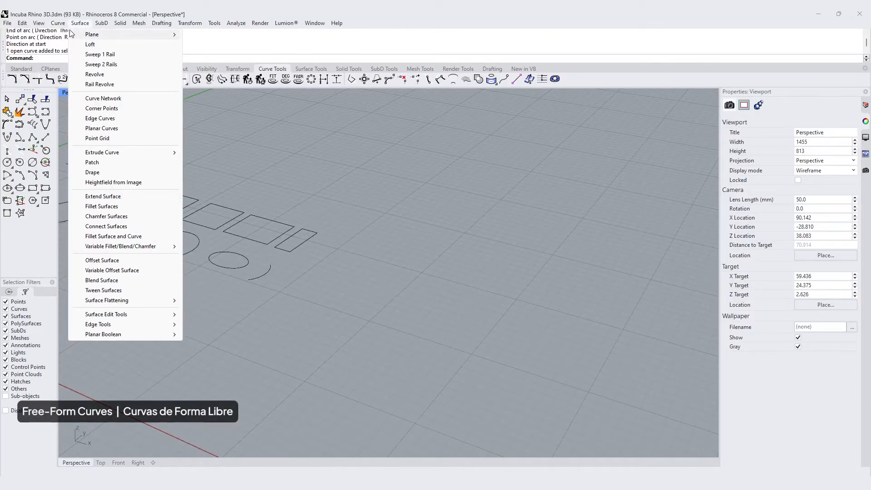
{"action": "mouse_move", "coordinate": [113, 99]}
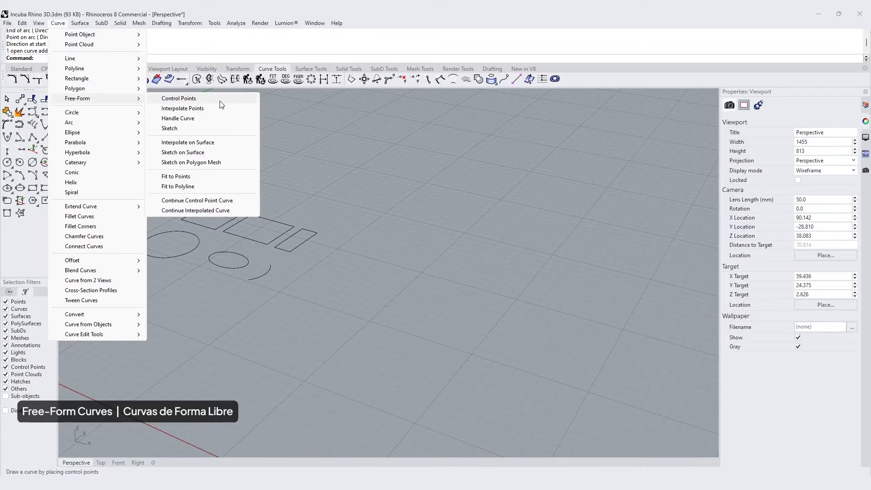
{"action": "left_click", "coordinate": [289, 105]}
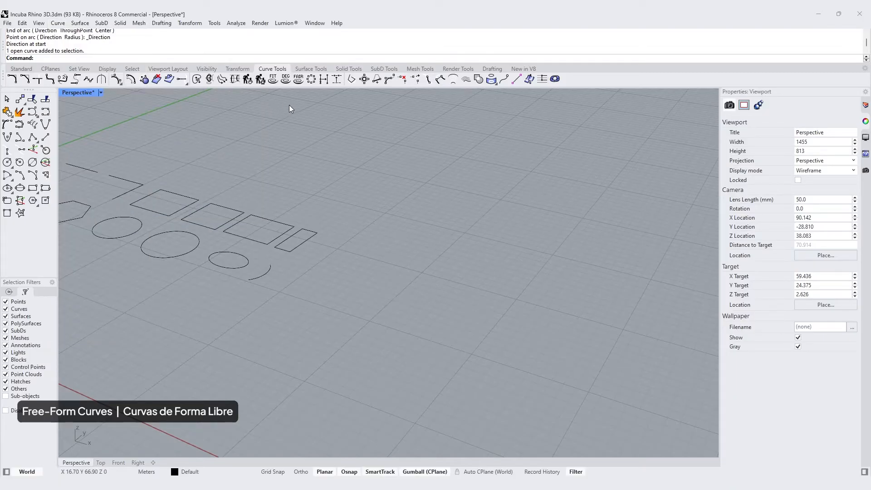
- Draw an open, wavy degree 3 control point curve with seven points on the empty grid beyond the arc
{"action": "left_click", "coordinate": [34, 113]}
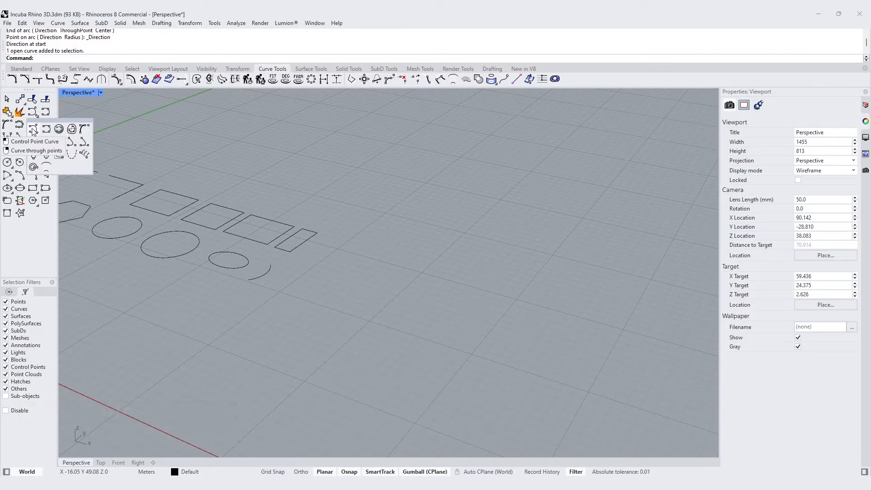
{"action": "left_click", "coordinate": [34, 129]}
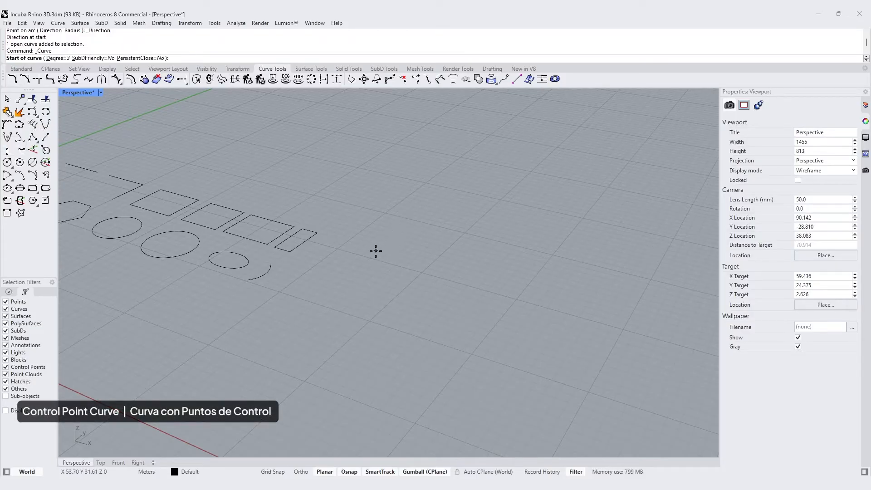
{"action": "left_click", "coordinate": [297, 285]}
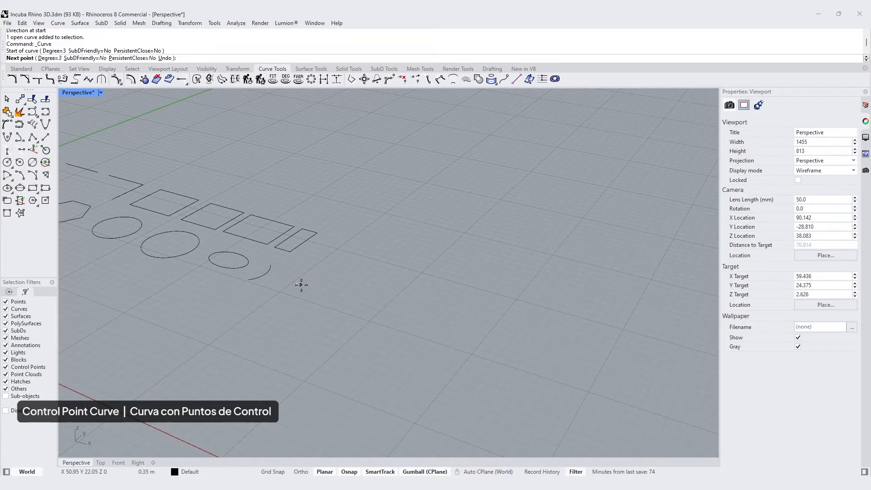
{"action": "left_click", "coordinate": [339, 254]}
{"action": "left_click", "coordinate": [394, 269]}
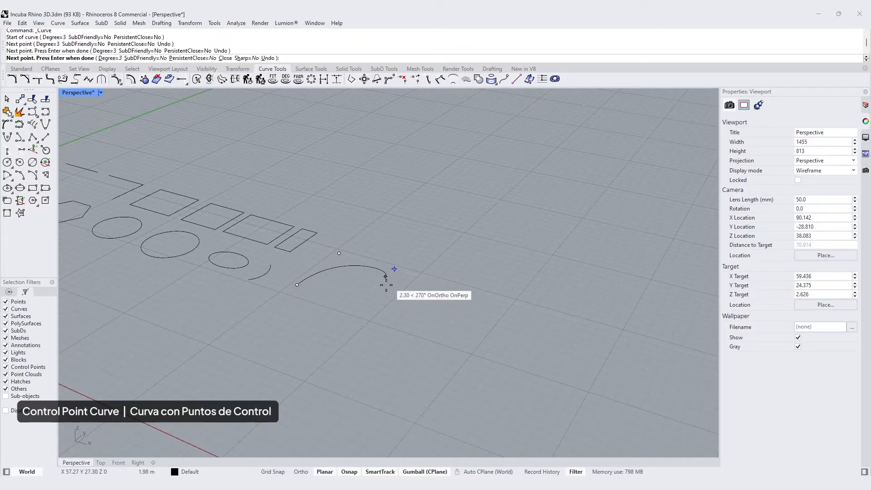
{"action": "left_click", "coordinate": [374, 316]}
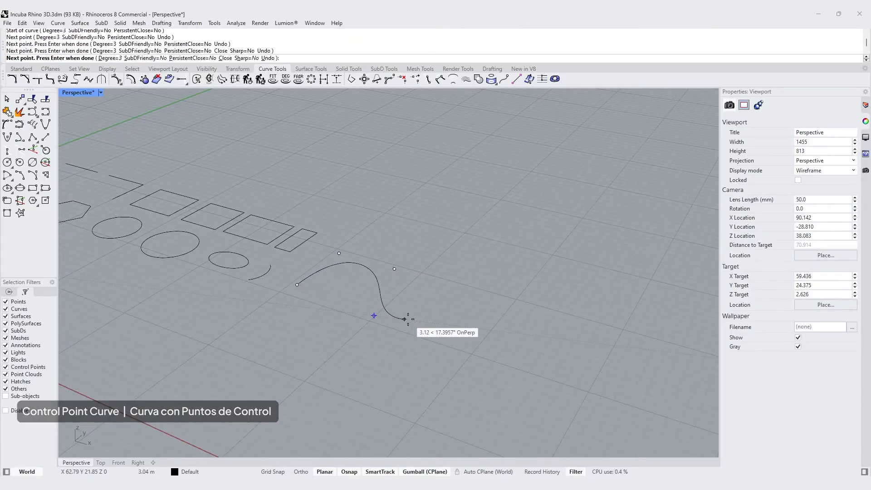
{"action": "left_click", "coordinate": [460, 294]}
{"action": "left_click", "coordinate": [472, 343]}
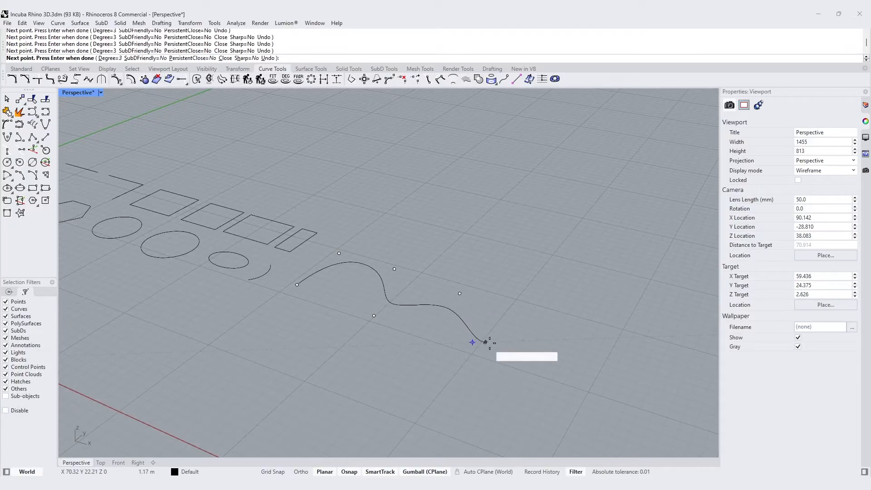
{"action": "left_click", "coordinate": [533, 312]}
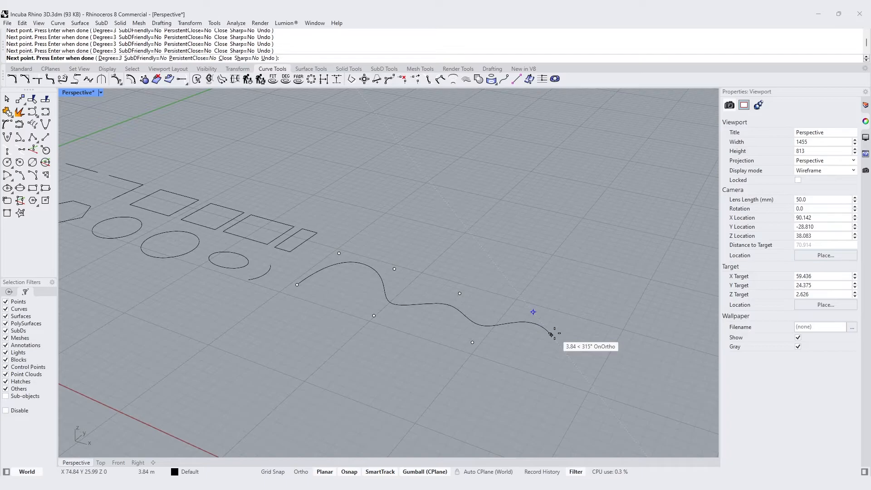
{"action": "key", "text": "Return"}
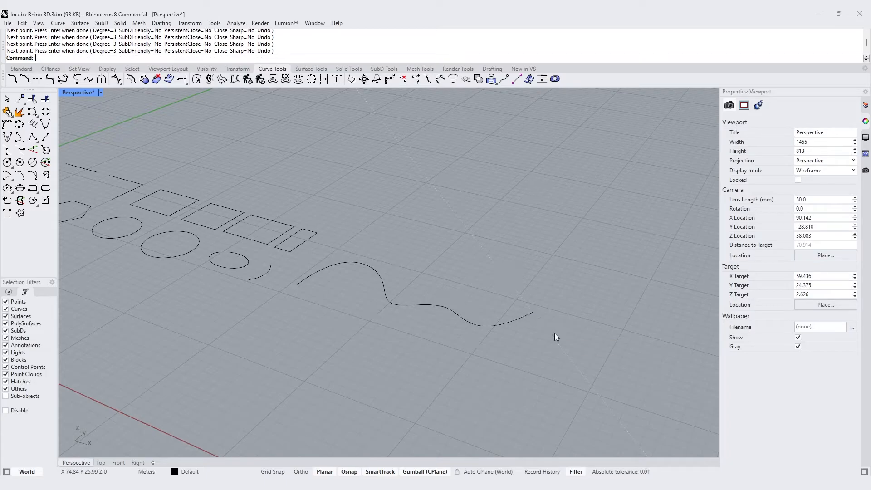
- Show the wavy curve's control points and shift its third control point slightly in the Y direction
{"action": "left_click", "coordinate": [410, 304]}
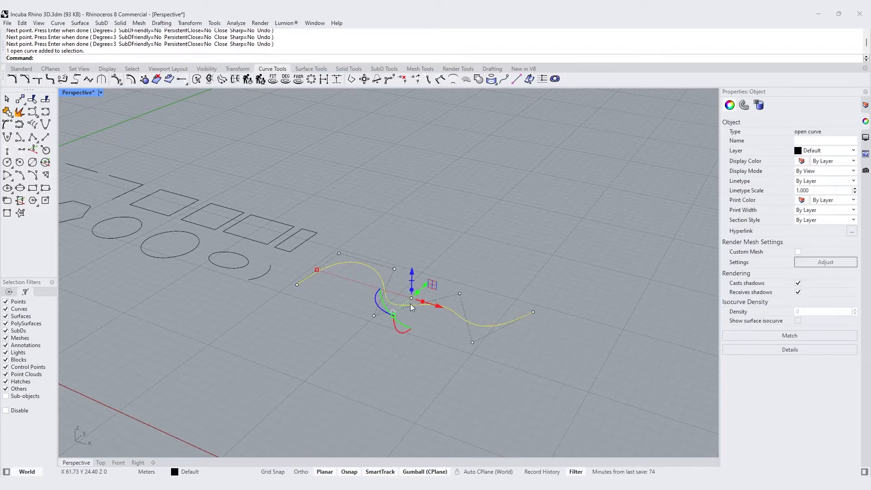
{"action": "left_click", "coordinate": [394, 269]}
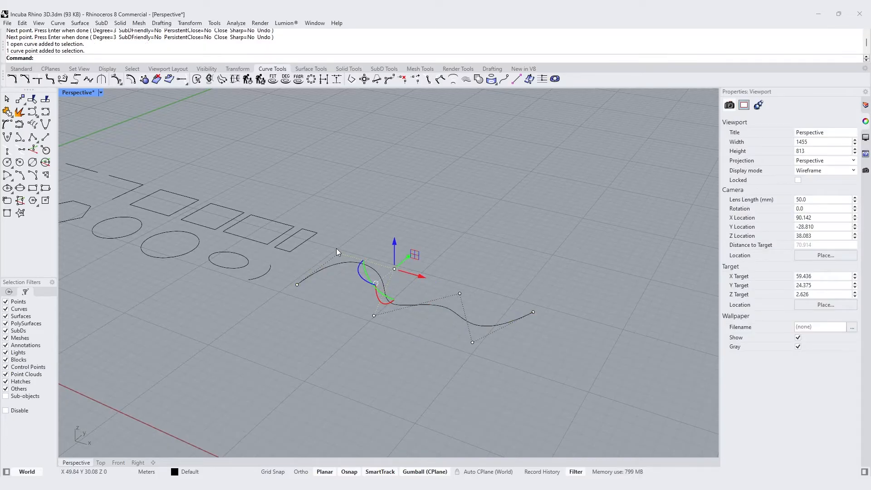
{"action": "left_click", "coordinate": [338, 252]}
{"action": "left_click", "coordinate": [396, 268]}
{"action": "left_click_drag", "start_coordinate": [396, 269], "coordinate": [410, 256]}
- Maximize the Top viewport and display the control points of the line, polyline, first rectangle and both circles
{"action": "double_click", "coordinate": [78, 93]}
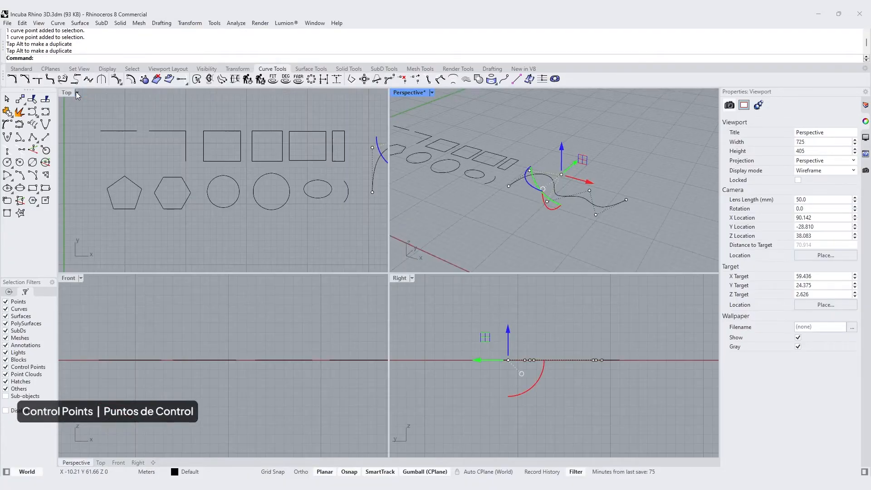
{"action": "double_click", "coordinate": [65, 93]}
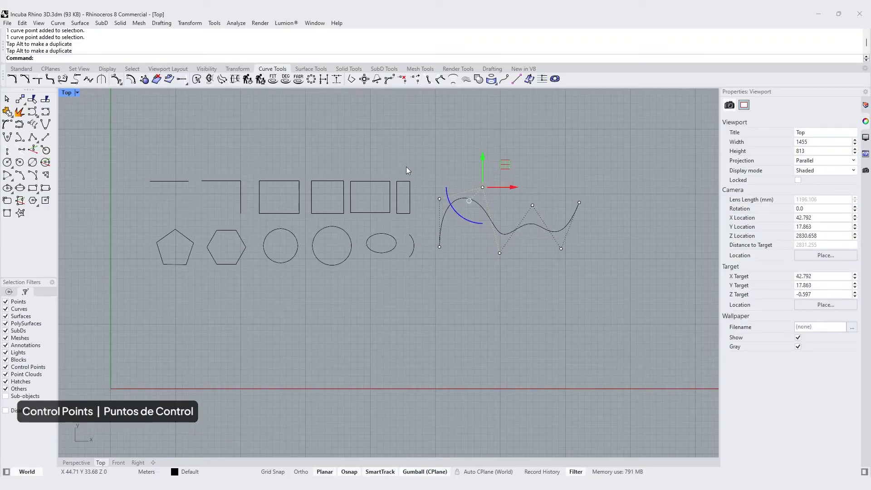
{"action": "left_click", "coordinate": [186, 182]}
{"action": "left_click", "coordinate": [241, 186]}
{"action": "left_click", "coordinate": [263, 213]}
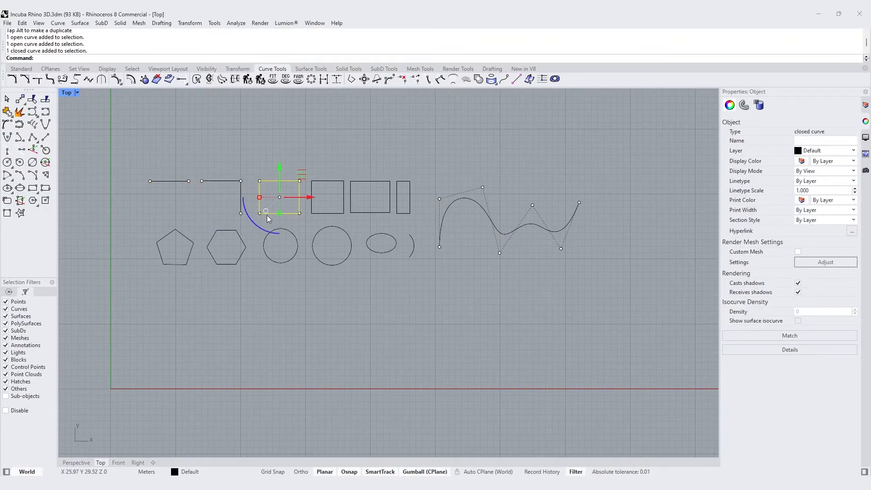
{"action": "left_click", "coordinate": [298, 245]}
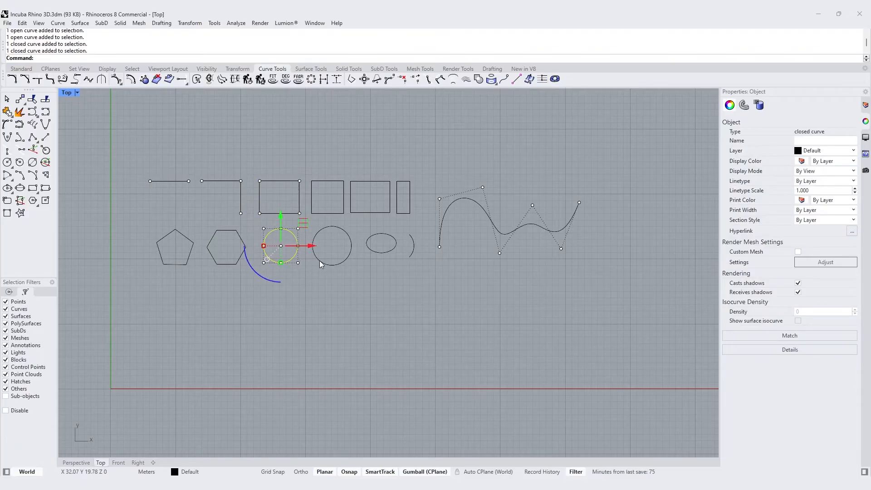
{"action": "left_click", "coordinate": [618, 191]}
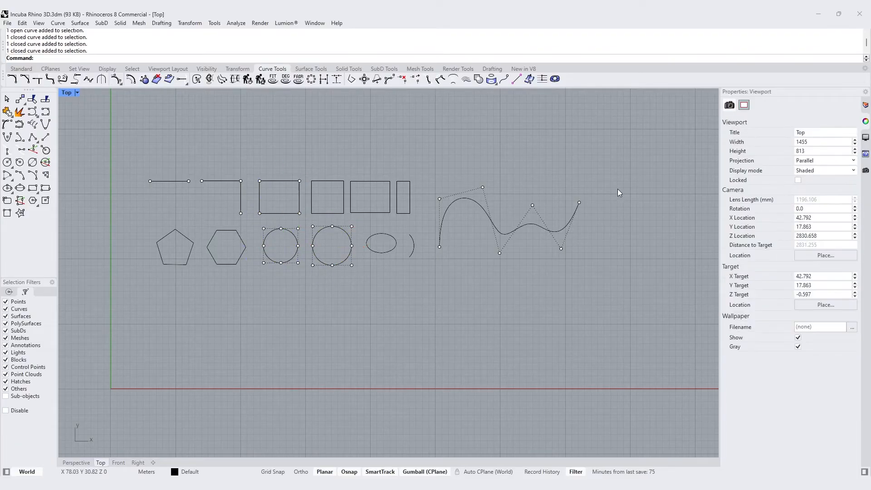
- Reshape the wavy curve by lowering its third control point and shifting the second about 4 m in X, then hide all control points
{"action": "scroll", "coordinate": [615, 205], "scroll_direction": "up", "scroll_amount": 6}
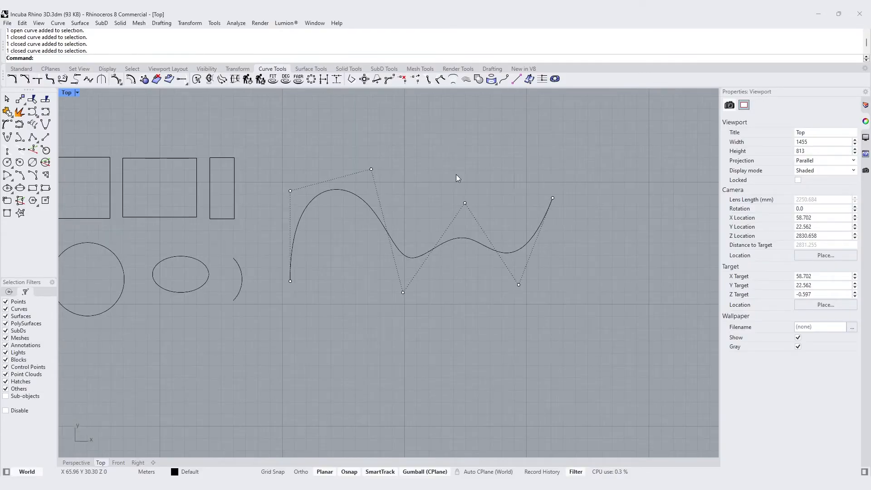
{"action": "left_click", "coordinate": [371, 169]}
{"action": "left_click_drag", "start_coordinate": [373, 143], "coordinate": [363, 212]}
{"action": "left_click", "coordinate": [290, 191]}
{"action": "left_click_drag", "start_coordinate": [315, 191], "coordinate": [365, 191]}
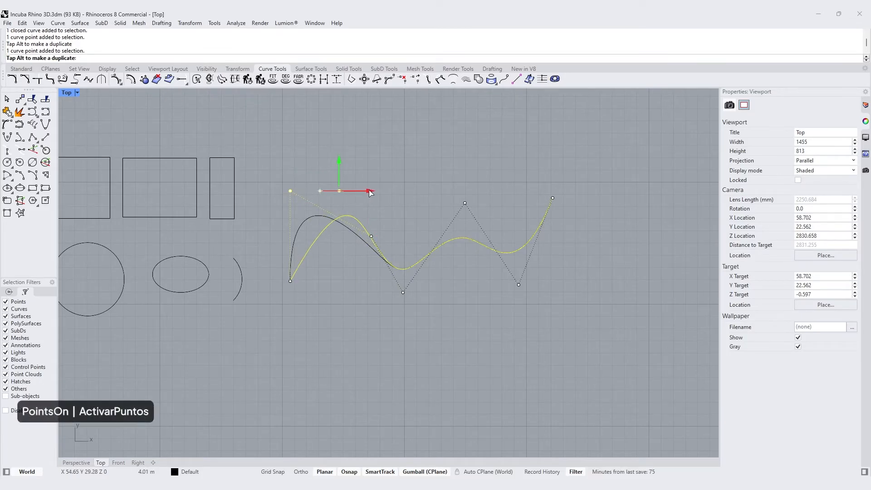
{"action": "left_click", "coordinate": [593, 188]}
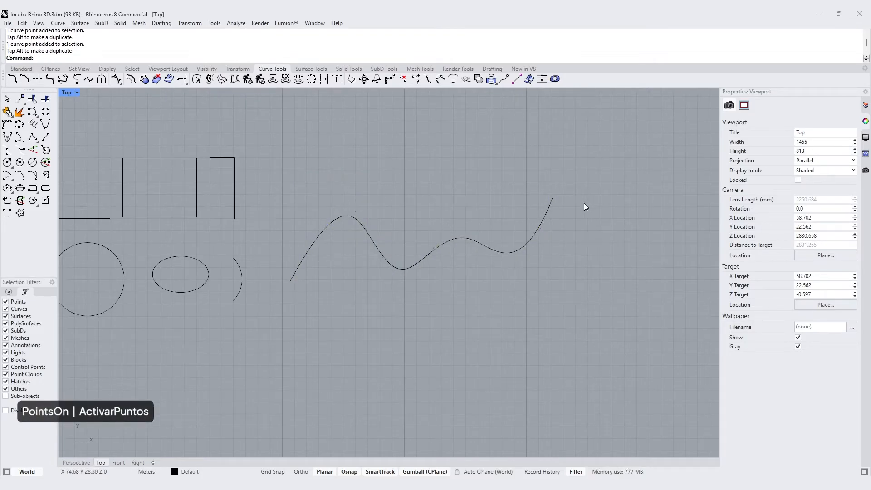
- Inspect the wavy curve's control polygon with the curve selected, and deselect it
{"action": "left_click", "coordinate": [543, 227]}
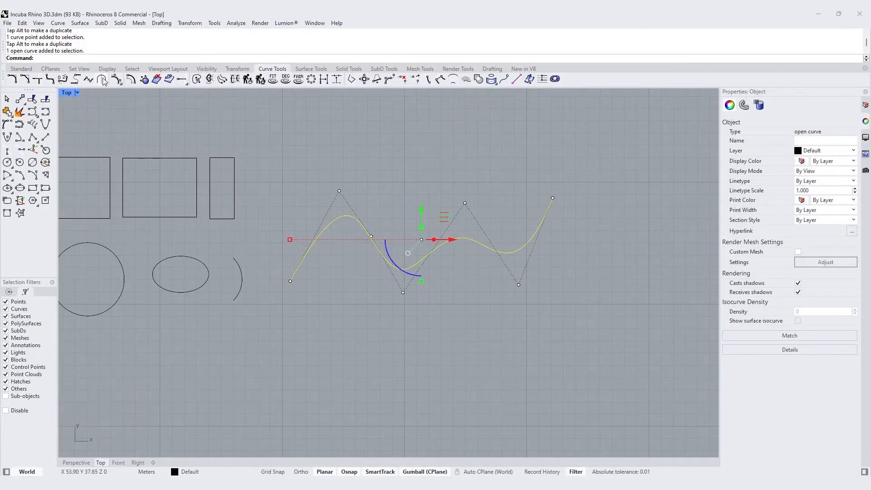
{"action": "left_click", "coordinate": [21, 69]}
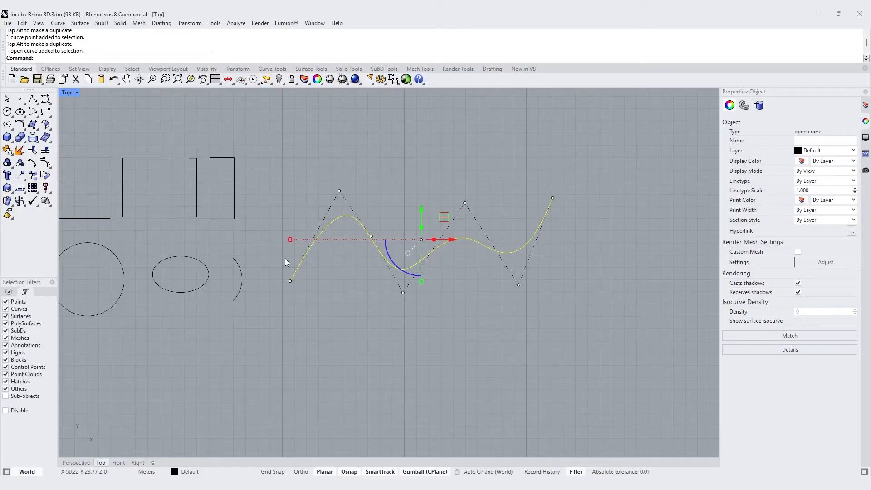
{"action": "key", "text": "Escape"}
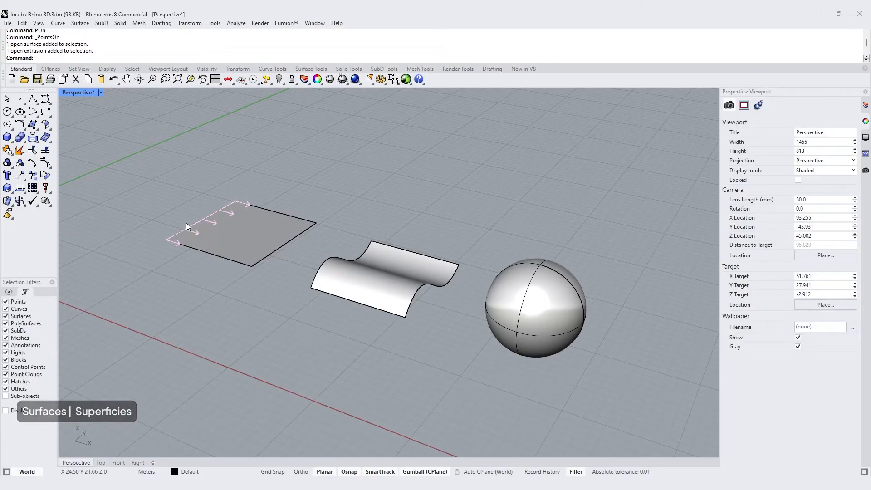
- Check the object type of the flat plane, the wavy extrusion and the sphere in their properties
{"action": "left_click", "coordinate": [246, 237]}
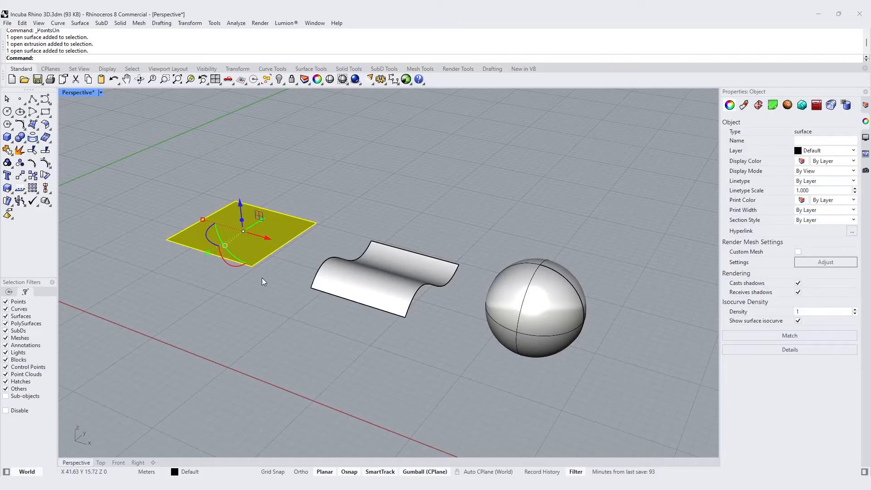
{"action": "left_click", "coordinate": [485, 397]}
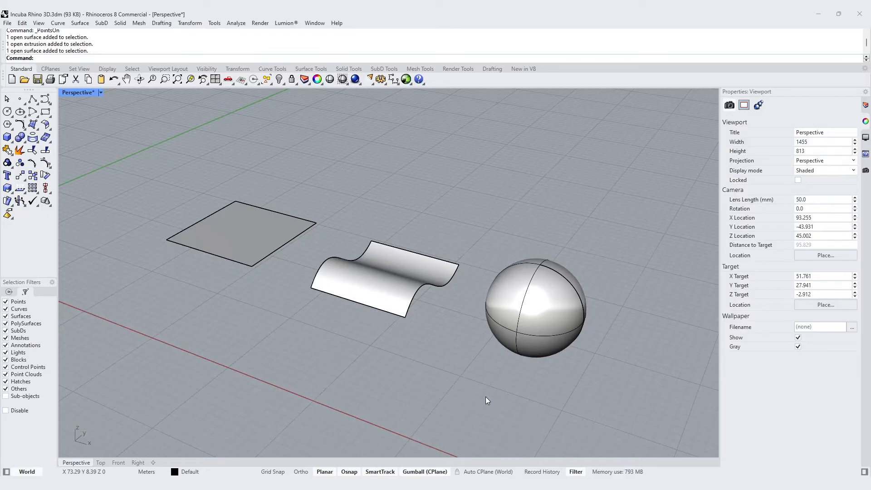
{"action": "left_click", "coordinate": [446, 285]}
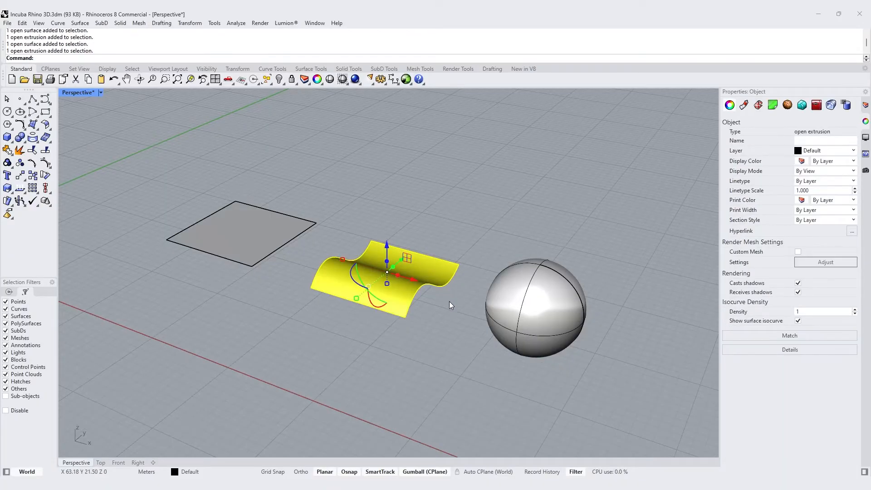
{"action": "left_click", "coordinate": [449, 302]}
{"action": "left_click", "coordinate": [505, 276]}
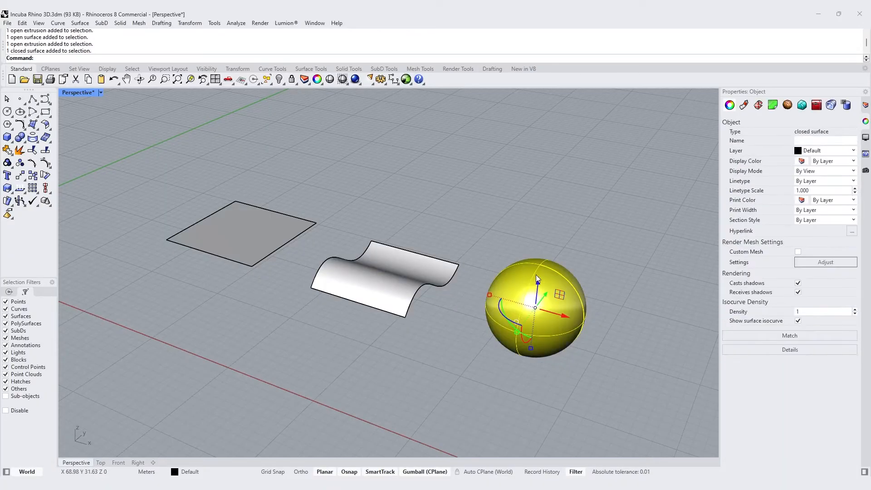
{"action": "left_click", "coordinate": [626, 328]}
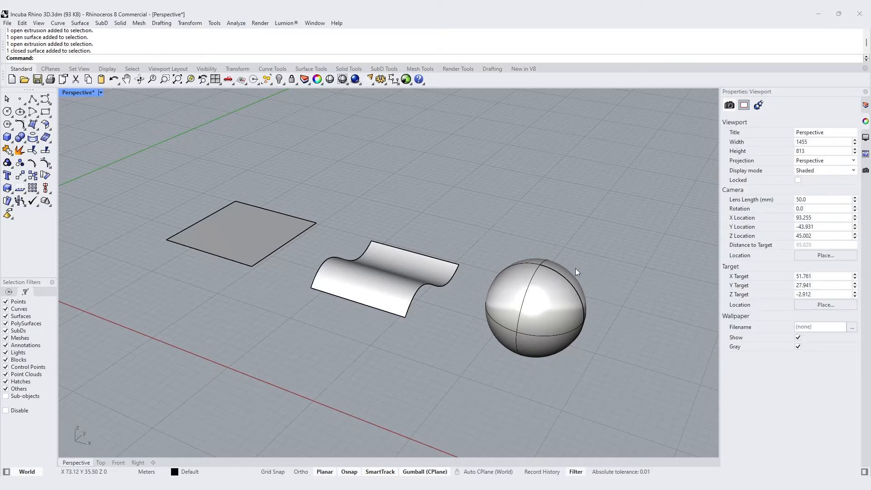
{"action": "left_click", "coordinate": [408, 270]}
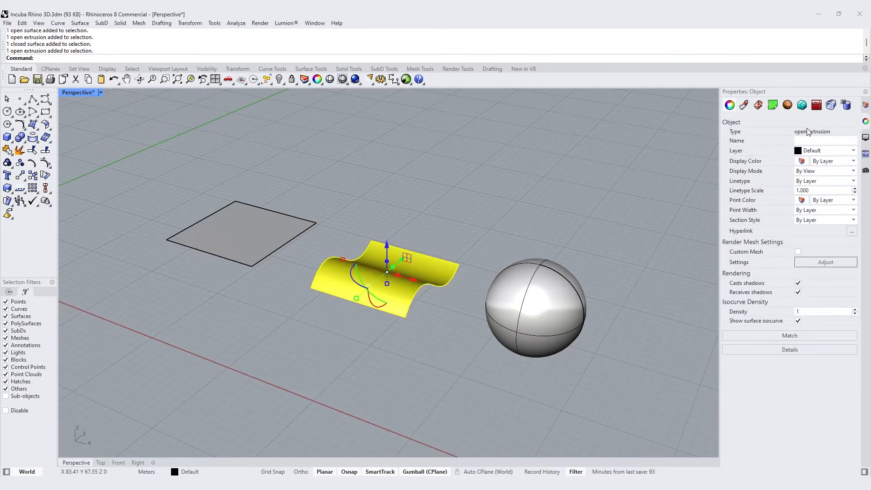
{"action": "left_click", "coordinate": [563, 279]}
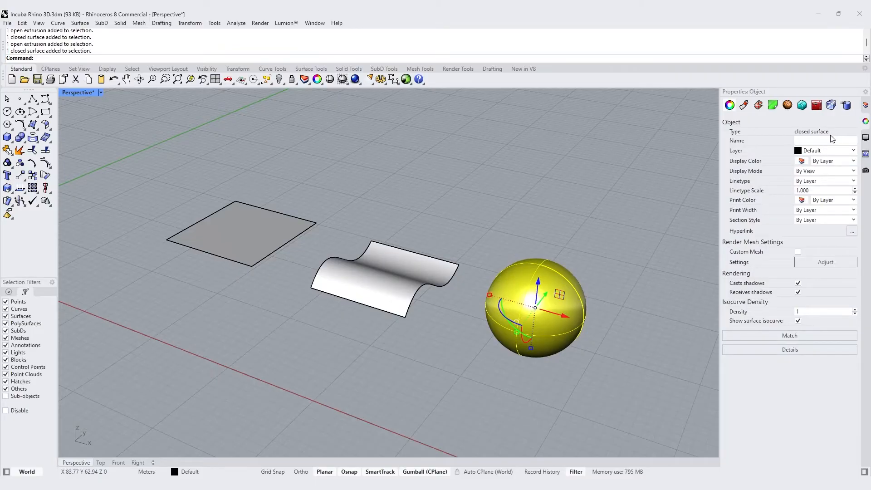
{"action": "left_click", "coordinate": [667, 381]}
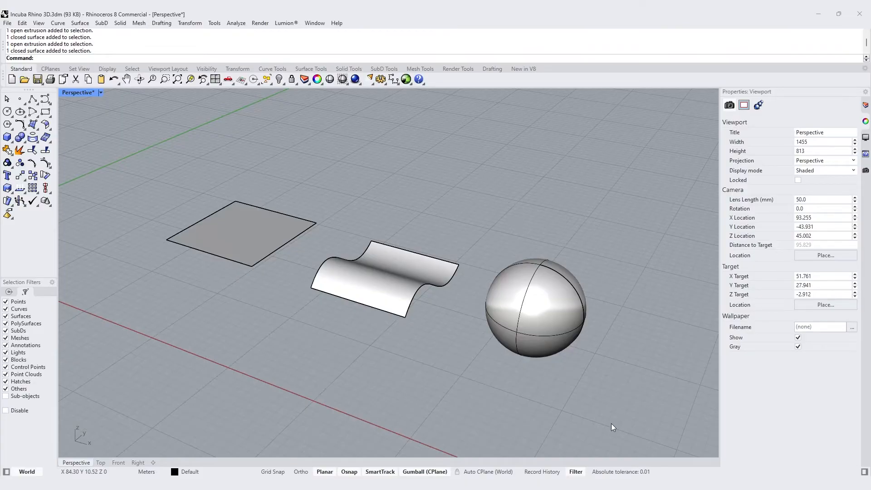
- Turn on the control points of the flat plane, the wavy extrusion and the sphere together with PointsOn
{"action": "left_click_drag", "start_coordinate": [611, 134], "coordinate": [309, 398]}
{"action": "type", "text": "Point"}
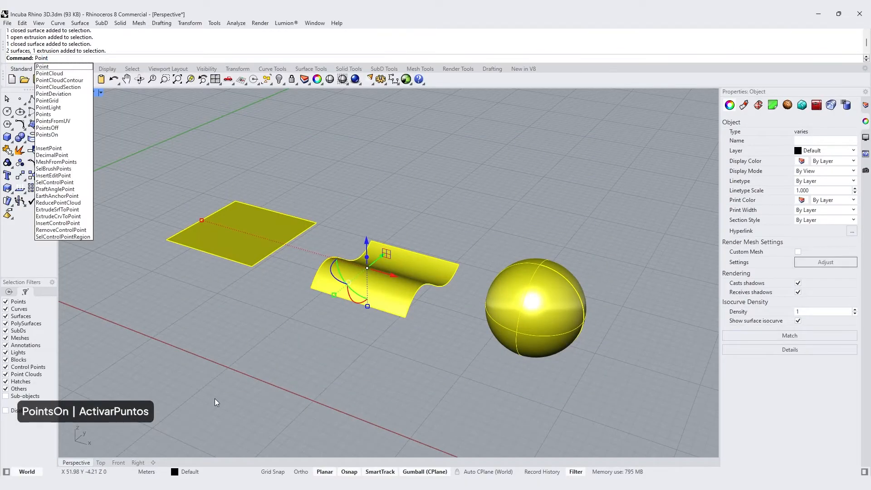
{"action": "type", "text": "sOn"}
{"action": "key", "text": "Return"}
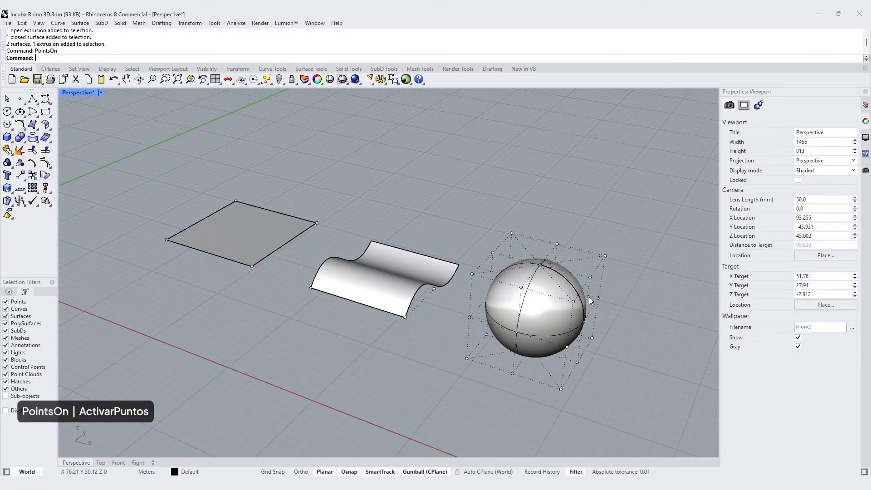
- Raise the front profile control point of the wavy extrusion in Z to reshape it, and hide the control points
{"action": "left_click", "coordinate": [434, 289]}
{"action": "left_click_drag", "start_coordinate": [434, 290], "coordinate": [435, 245]}
{"action": "left_click", "coordinate": [442, 318]}
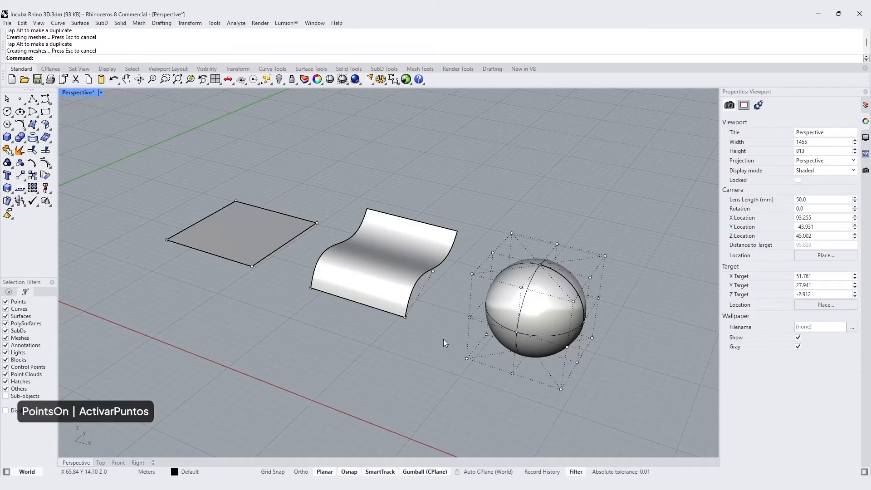
{"action": "key", "text": "Escape"}
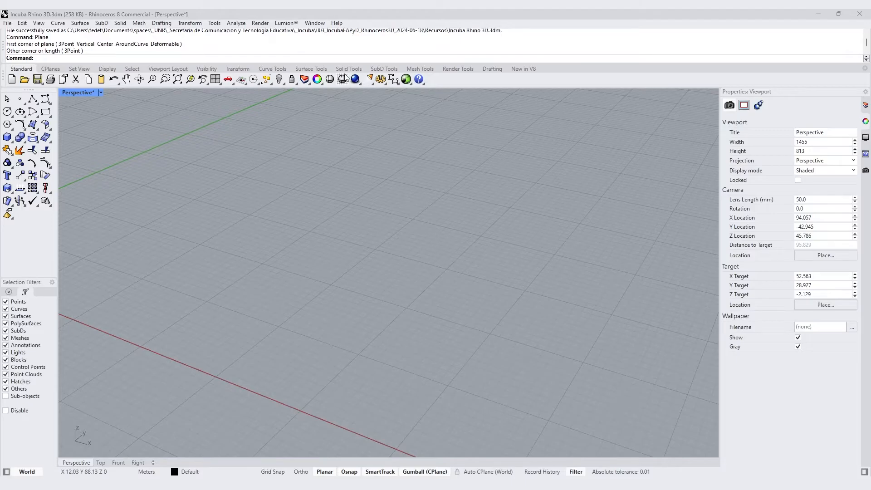
- Create a rectangular horizontal surface from two opposite corners on the empty grid near the Y axis with Plane
{"action": "left_click", "coordinate": [311, 69]}
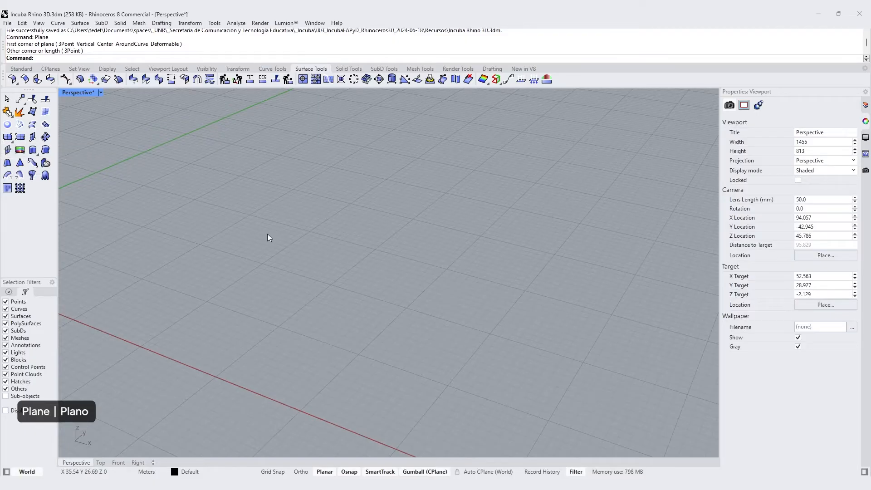
{"action": "type", "text": "Plane"}
{"action": "key", "text": "Return"}
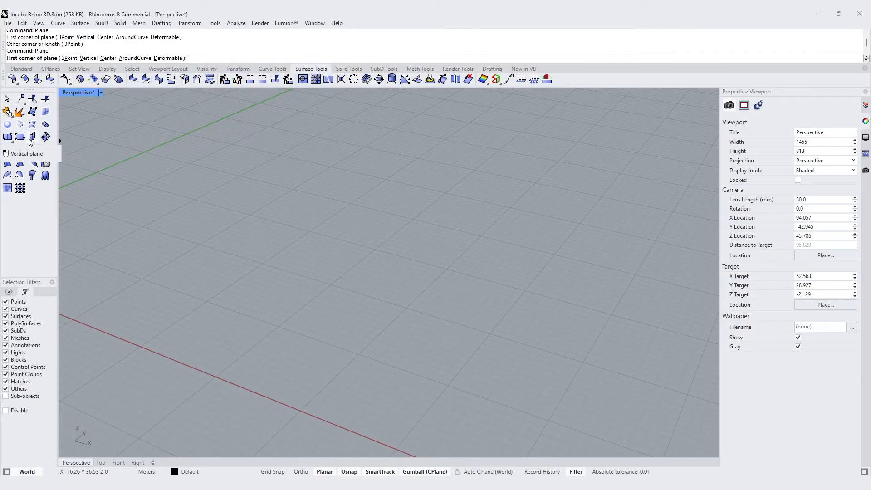
{"action": "left_click", "coordinate": [109, 215]}
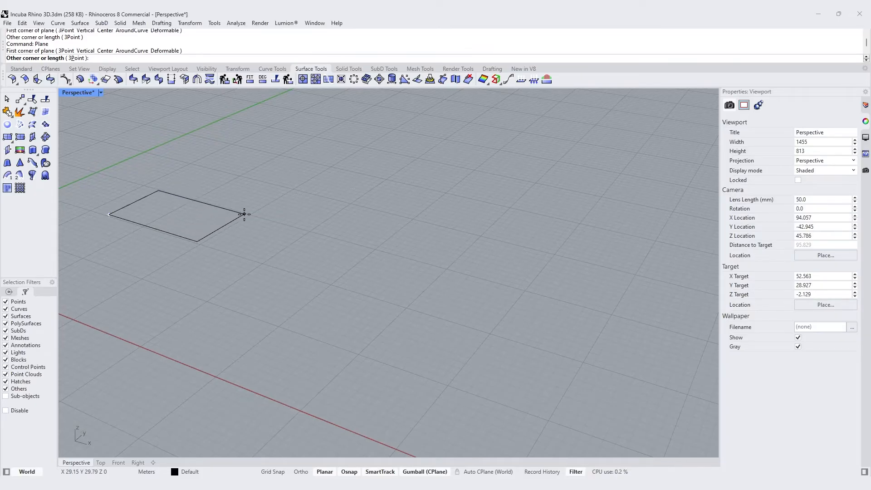
{"action": "left_click", "coordinate": [259, 211]}
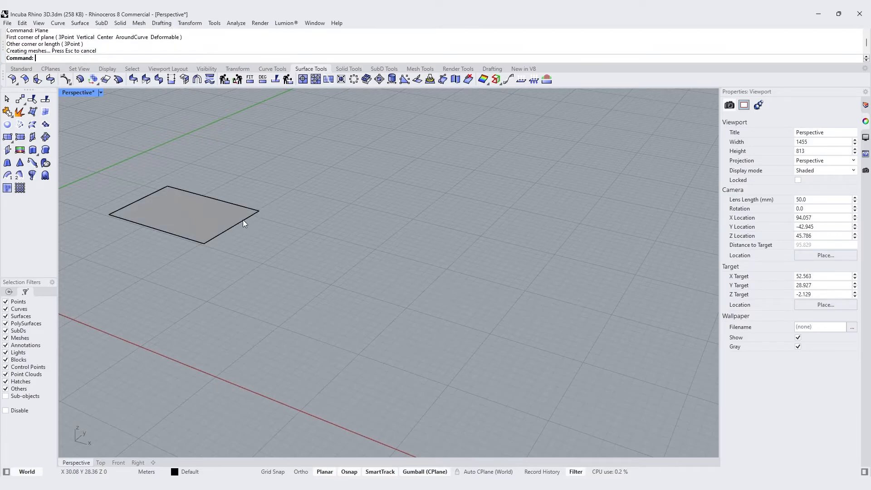
{"action": "left_click", "coordinate": [243, 220]}
{"action": "left_click", "coordinate": [292, 196]}
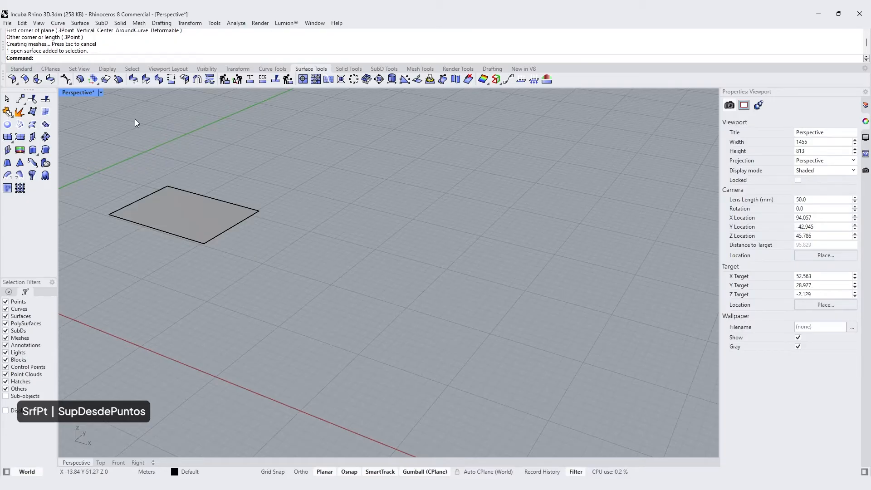
- Create an irregular four-cornered flat surface beside the rectangular plane with SrfPt
{"action": "left_click", "coordinate": [32, 112]}
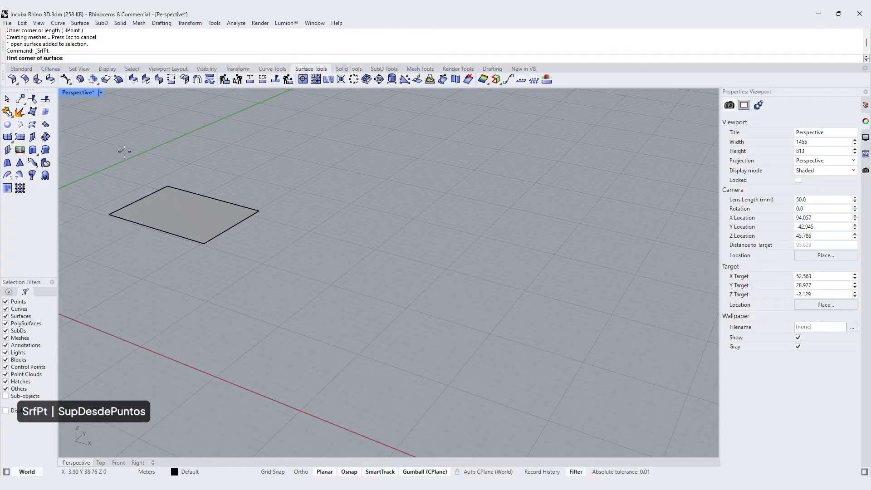
{"action": "left_click", "coordinate": [232, 253]}
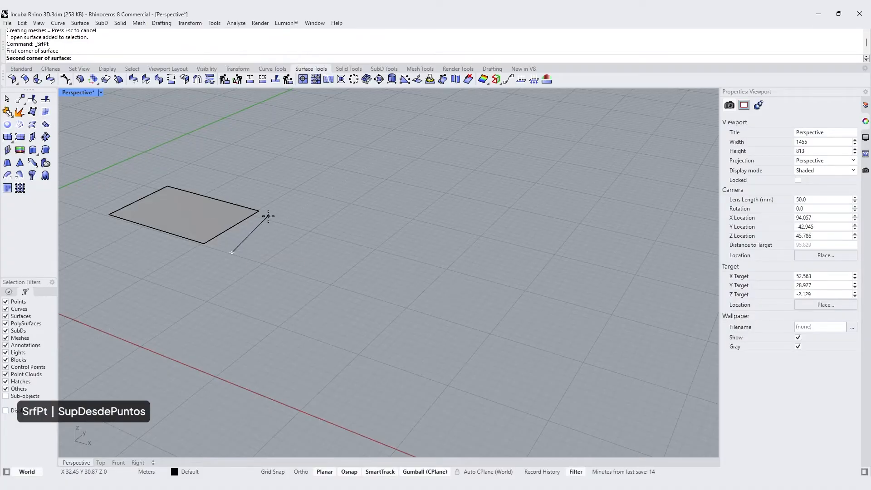
{"action": "left_click", "coordinate": [278, 223]}
{"action": "left_click", "coordinate": [348, 234]}
{"action": "left_click", "coordinate": [296, 293]}
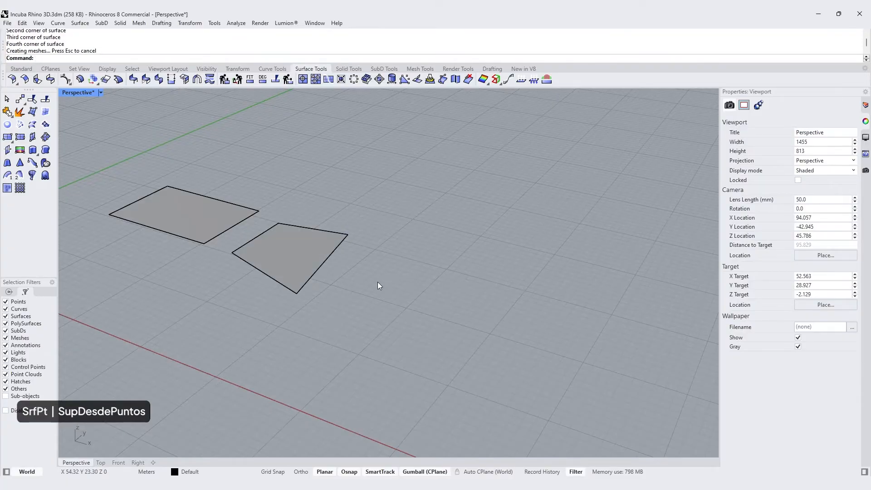
- Create a three-cornered flat surface beyond the irregular four-sided one by repeating SrfPt
{"action": "key", "text": "Return"}
{"action": "left_click", "coordinate": [332, 286]}
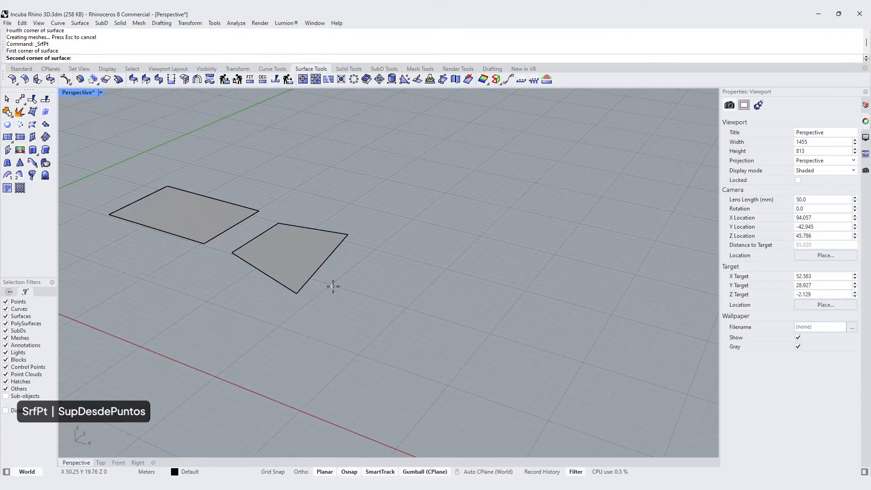
{"action": "left_click", "coordinate": [403, 256]}
{"action": "left_click", "coordinate": [413, 313]}
{"action": "key", "text": "Return"}
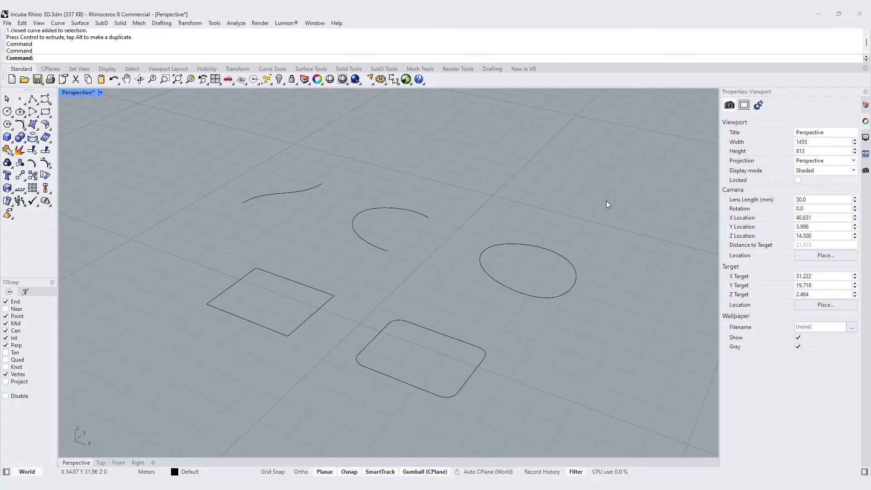
- Extrude the open S-shaped curve upward about 2.19 m as a surface with ExtrudeCrv, without solid caps
{"action": "type", "text": "ExtrudeCrv"}
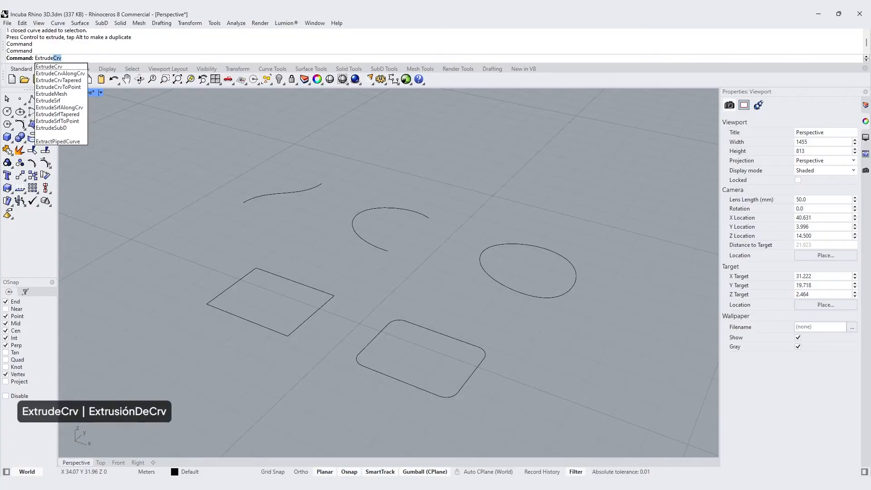
{"action": "key", "text": "Return"}
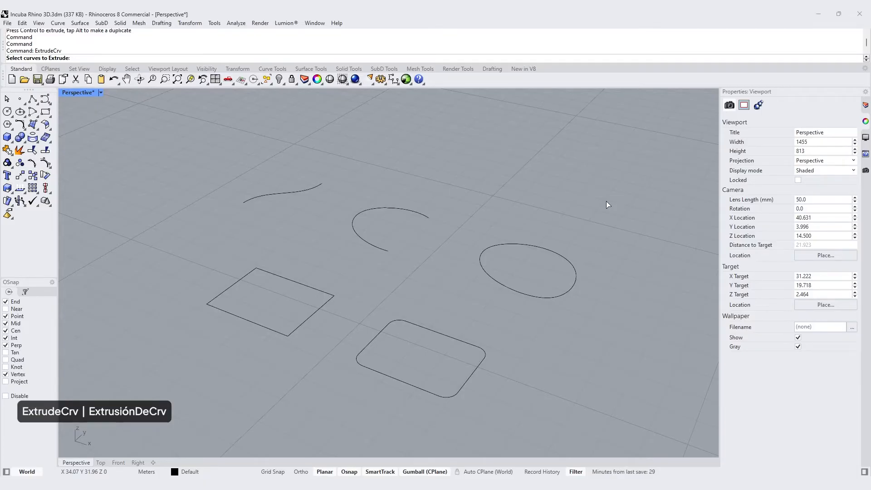
{"action": "left_click", "coordinate": [311, 68]}
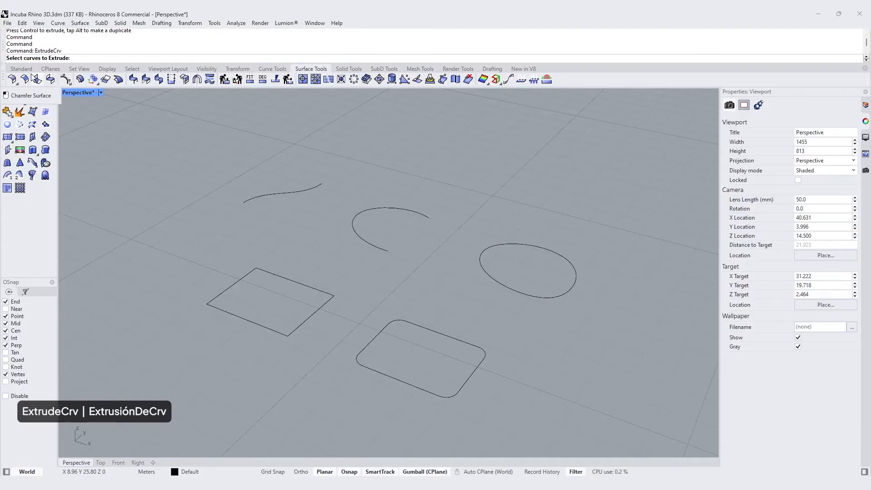
{"action": "left_click", "coordinate": [28, 69]}
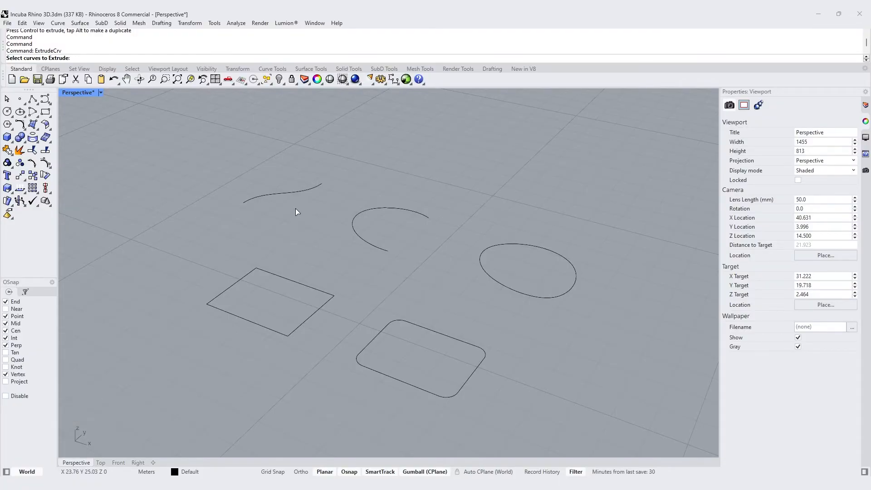
{"action": "left_click", "coordinate": [292, 193]}
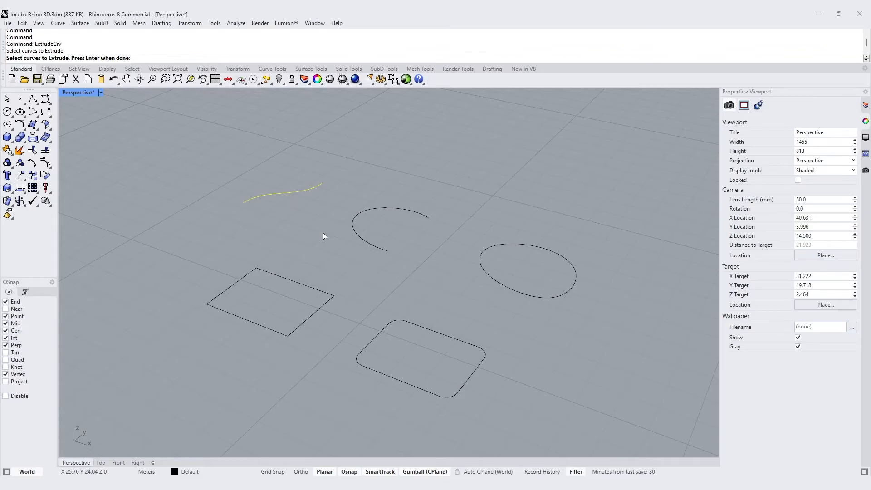
{"action": "key", "text": "Return"}
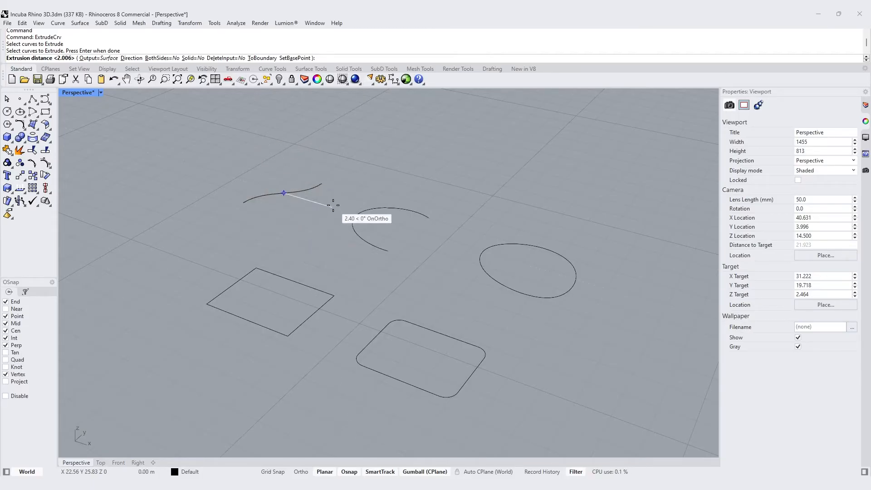
{"action": "left_click", "coordinate": [340, 140]}
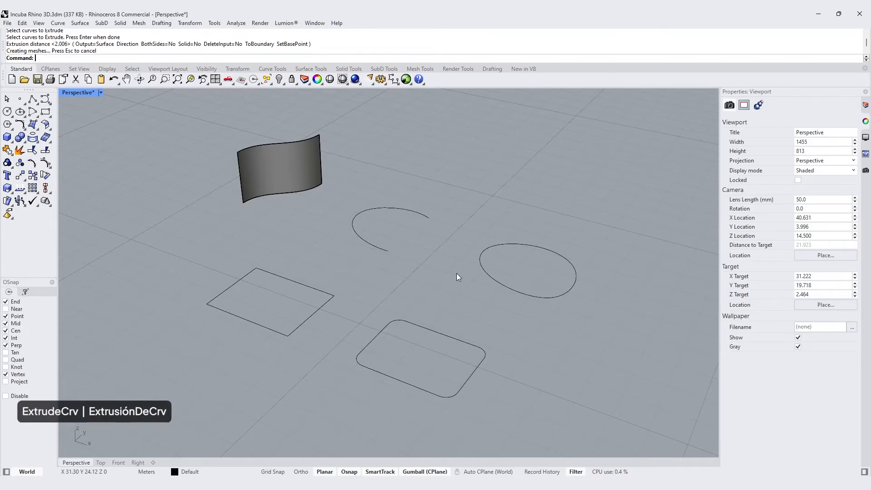
- Extrude the open arc-shaped curve upward 2 m as a surface with ExtrudeCrv, leaving Solid and BothSides off
{"action": "key", "text": "Return"}
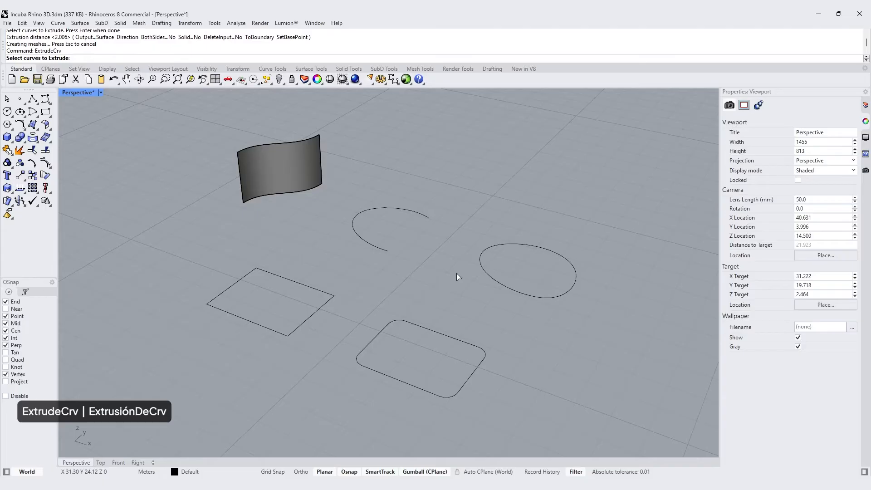
{"action": "left_click", "coordinate": [421, 212]}
{"action": "key", "text": "Return"}
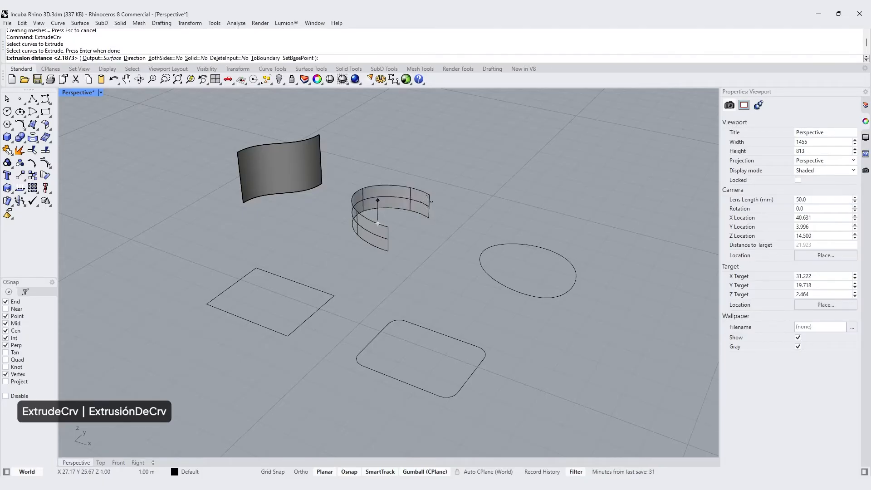
{"action": "type", "text": "1"}
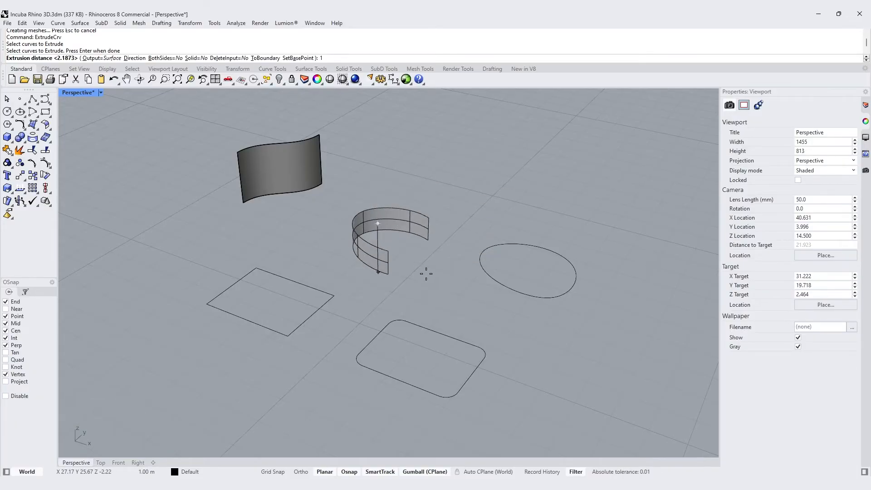
{"action": "key", "text": "BackSpace"}
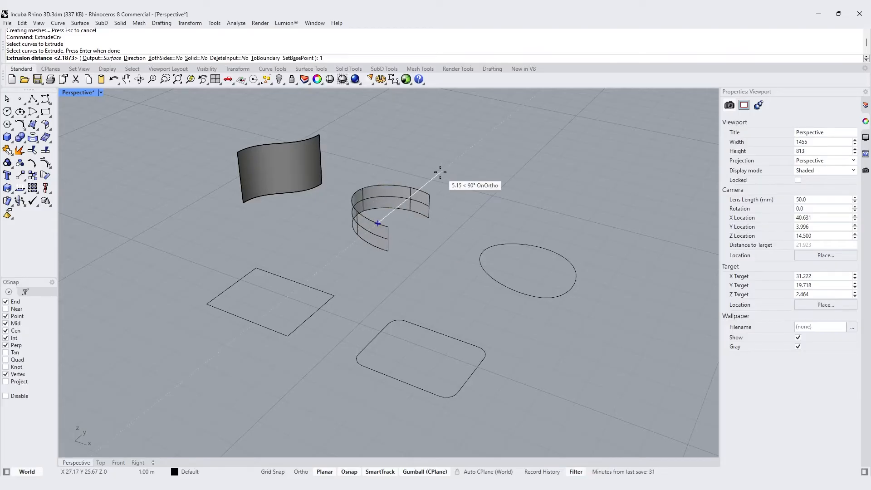
{"action": "key", "text": "BackSpace"}
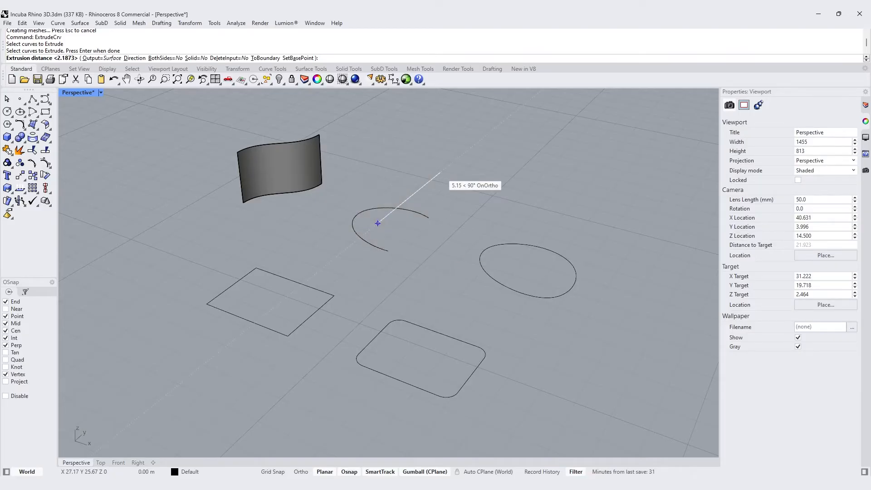
{"action": "type", "text": "2"}
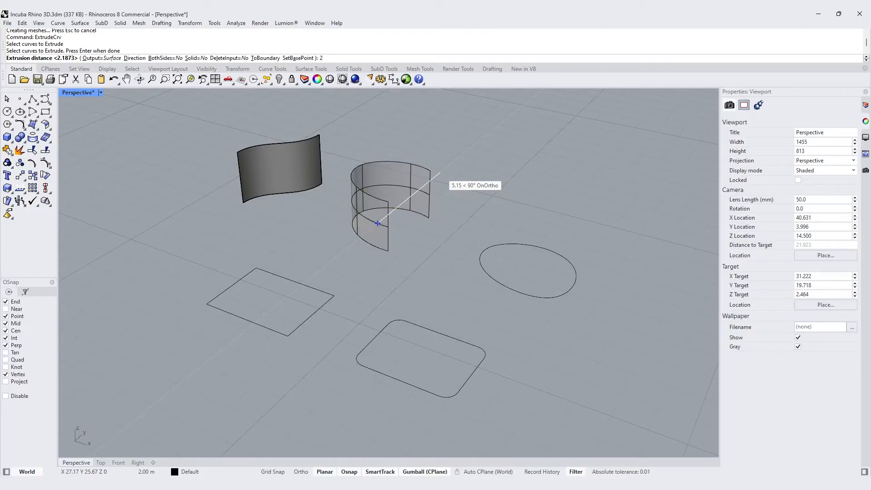
{"action": "key", "text": "Return"}
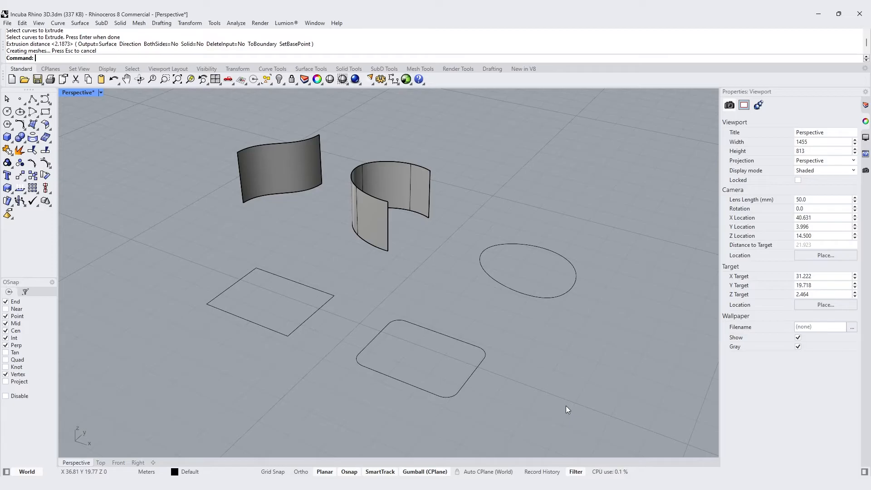
- Extrude the closed oval curve upward about 1.77 m as an uncapped surface with ExtrudeCrv, trying BothSides, Solid and DeleteInput but leaving each set to No
{"action": "type", "text": "e"}
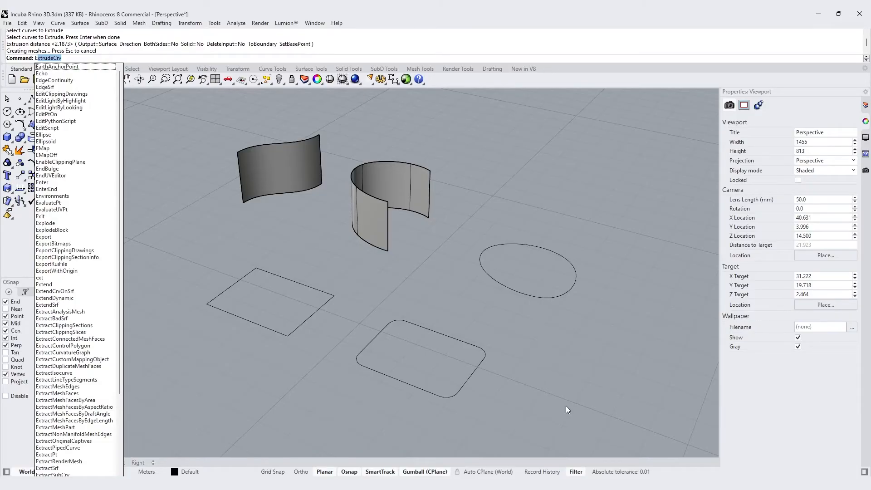
{"action": "type", "text": "xtrude"}
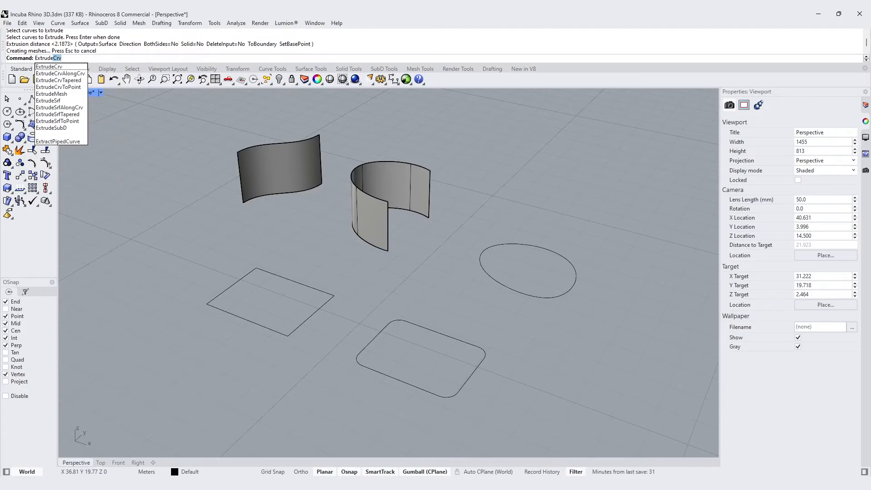
{"action": "key", "text": "Return"}
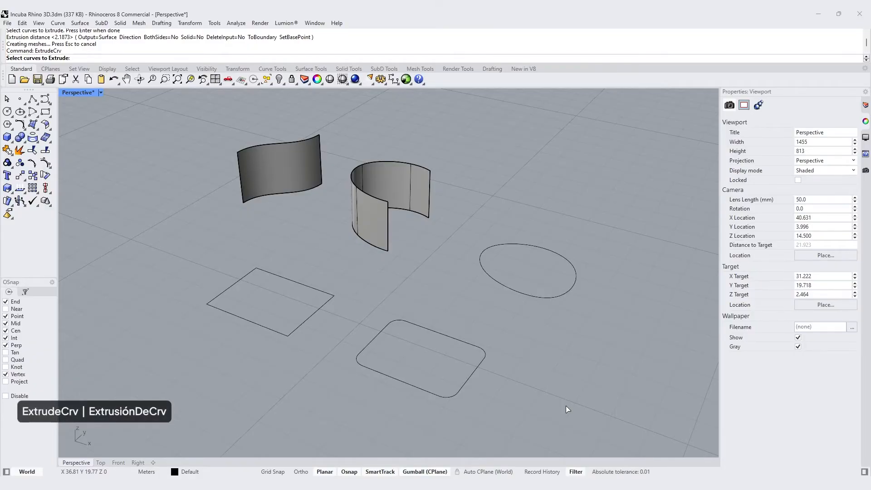
{"action": "left_click", "coordinate": [565, 294]}
{"action": "key", "text": "Return"}
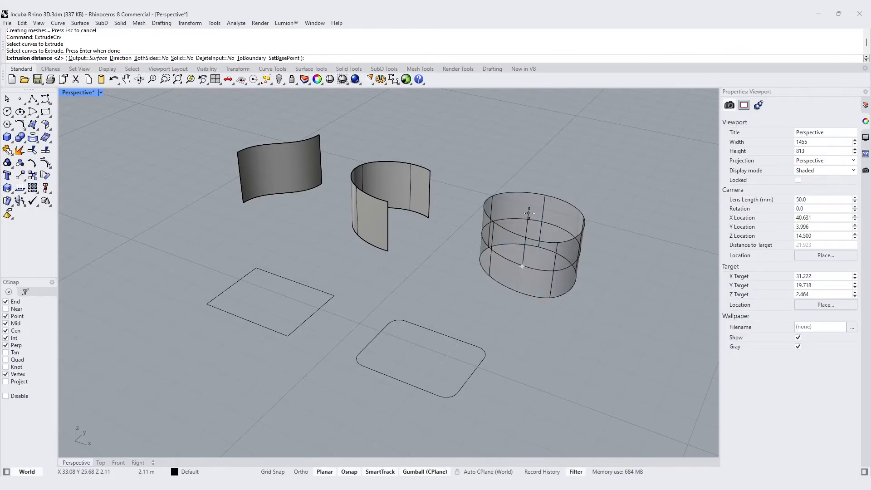
{"action": "left_click", "coordinate": [151, 58]}
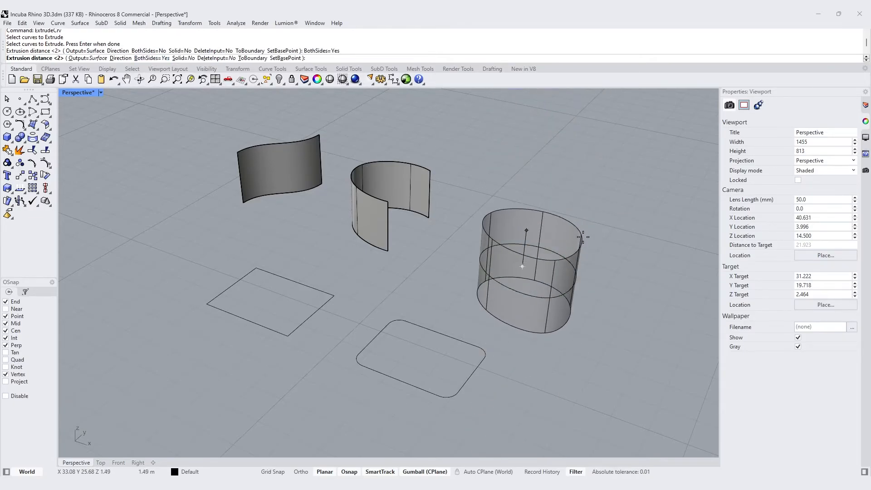
{"action": "left_click", "coordinate": [157, 58]}
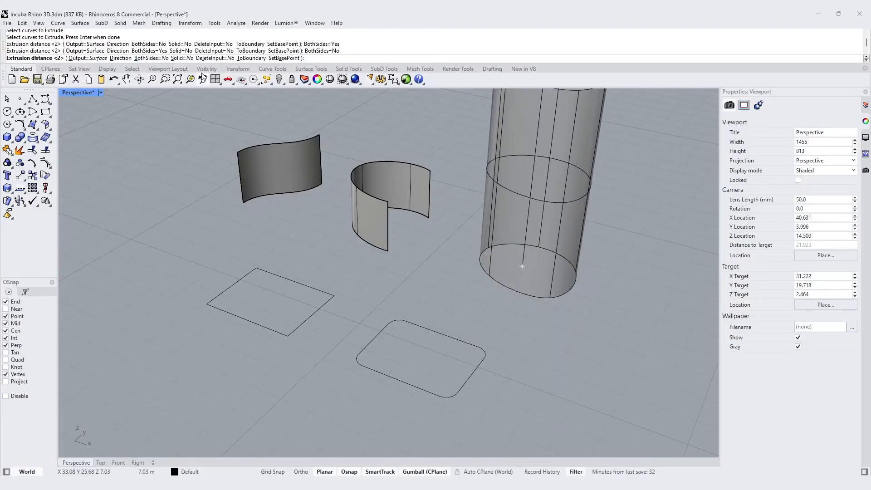
{"action": "left_click", "coordinate": [183, 59]}
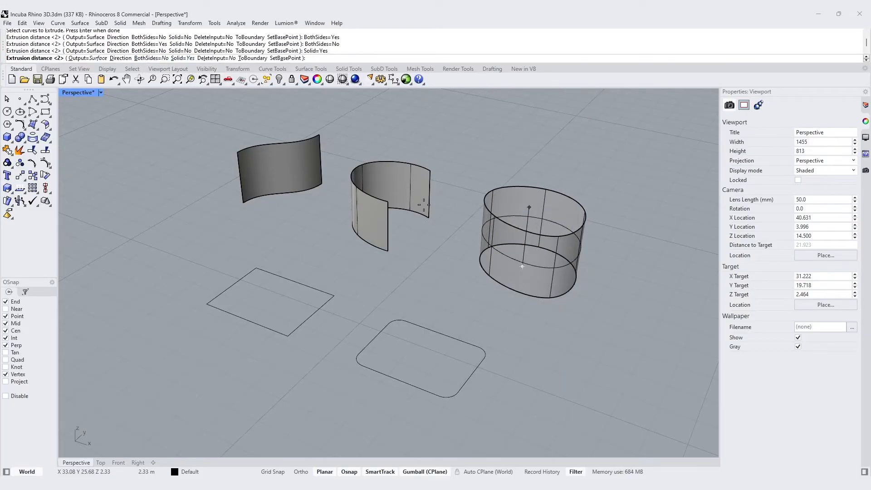
{"action": "left_click", "coordinate": [182, 59]}
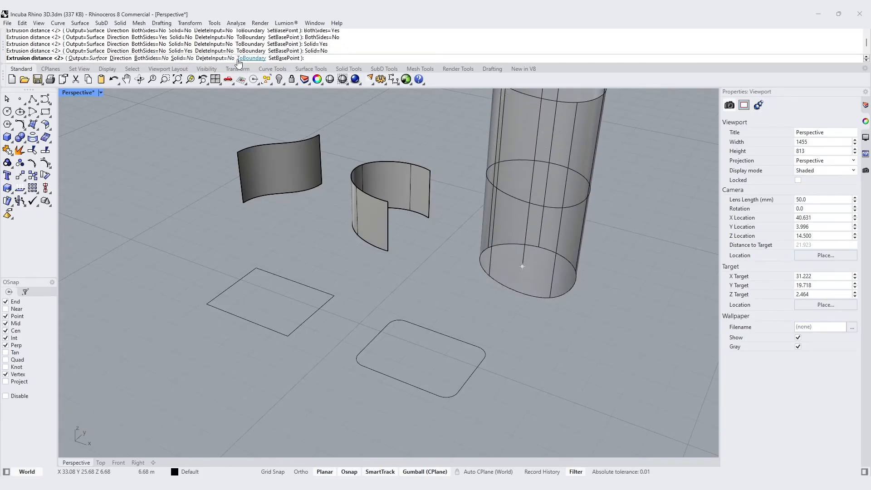
{"action": "left_click", "coordinate": [218, 59]}
{"action": "left_click", "coordinate": [218, 59]}
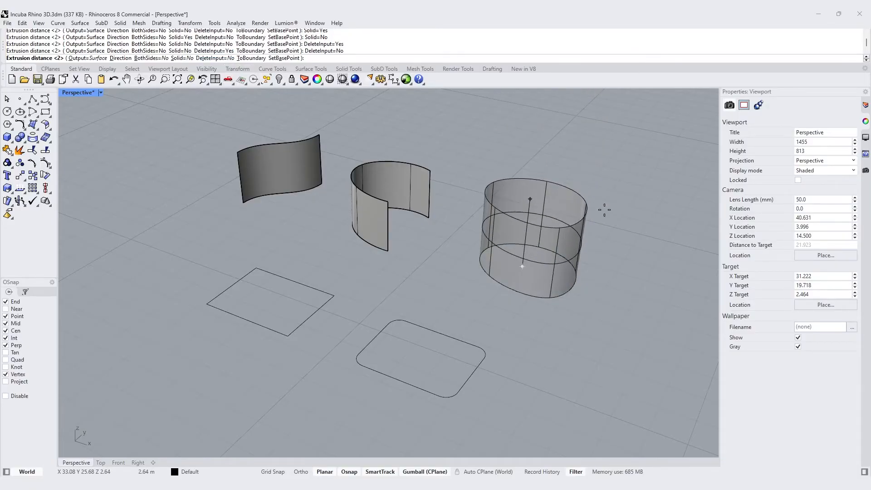
{"action": "left_click", "coordinate": [618, 237]}
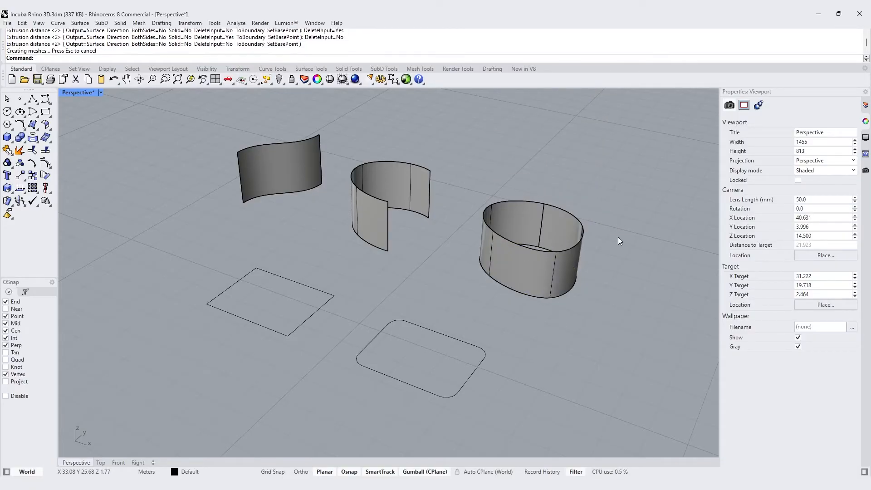
- Pick the original closed curve at the base of the oval extrusion to check it, and clear the selection
{"action": "left_click", "coordinate": [568, 291]}
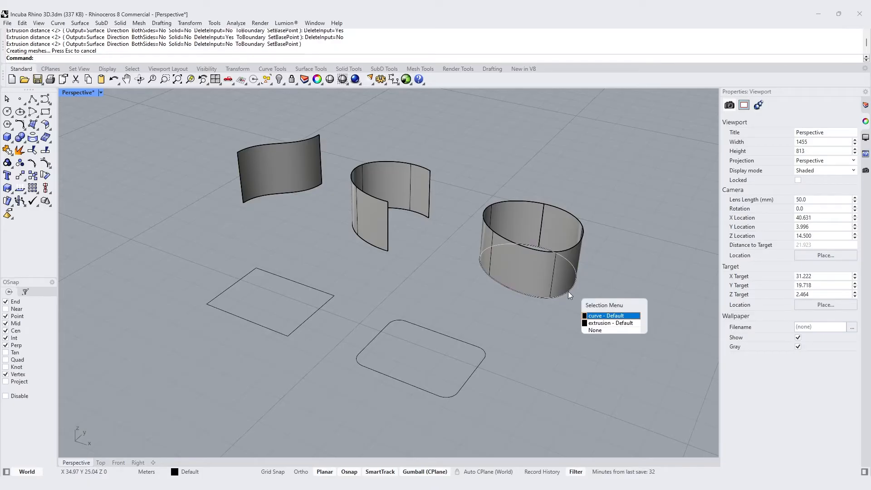
{"action": "left_click", "coordinate": [607, 316]}
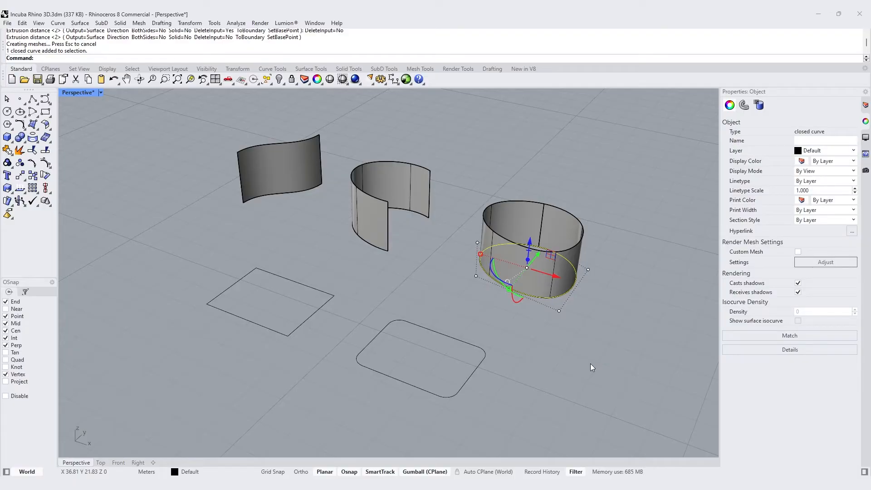
{"action": "key", "text": "Escape"}
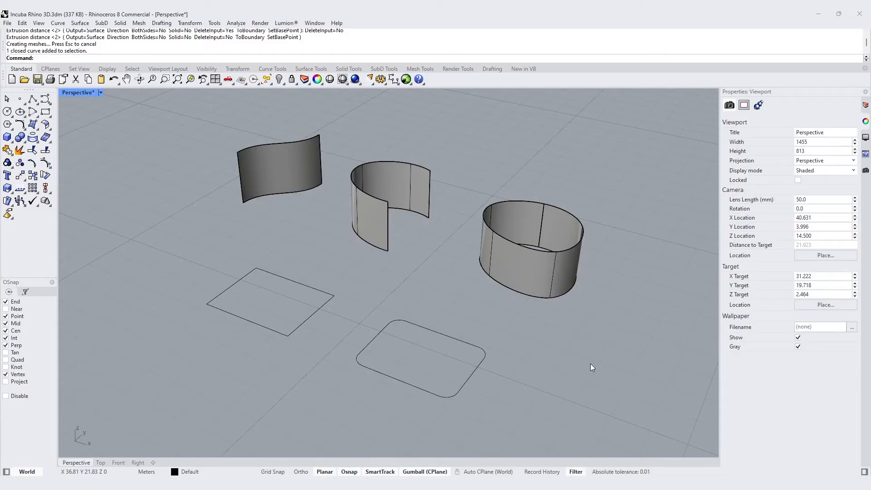
{"action": "type", "text": "ExtrudeCrv"}
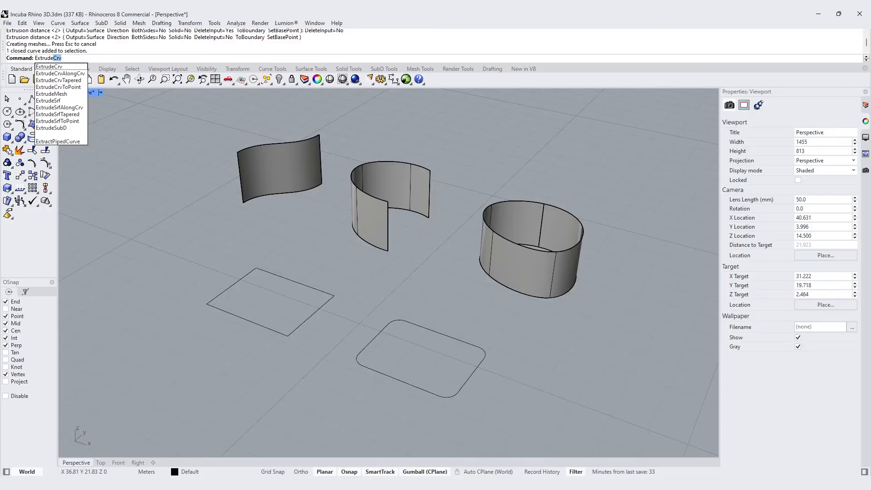
{"action": "key", "text": "Return"}
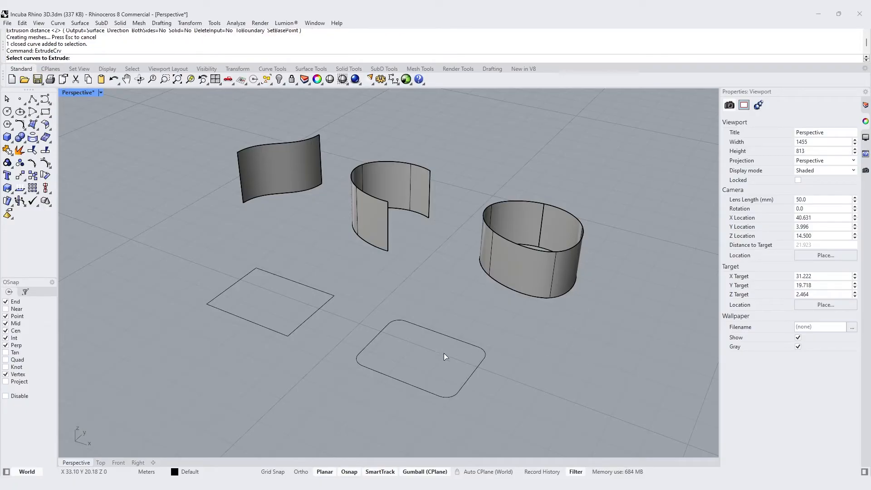
{"action": "left_click", "coordinate": [322, 305]}
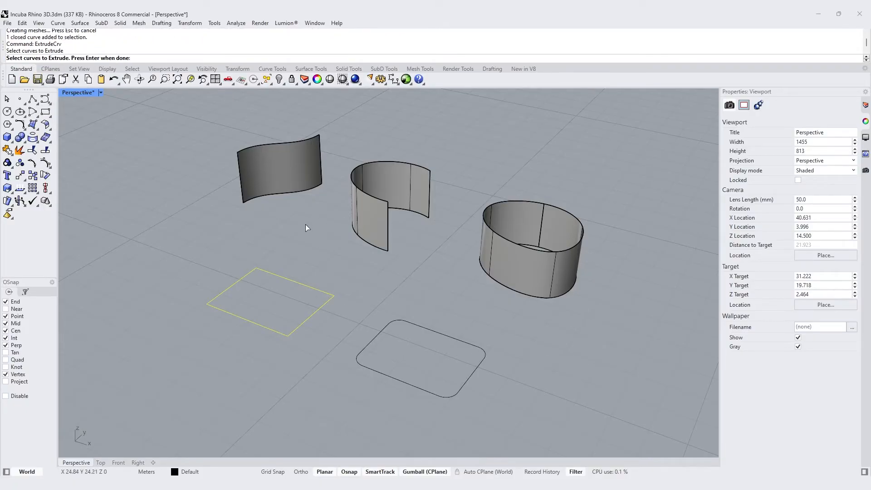
{"action": "key", "text": "Return"}
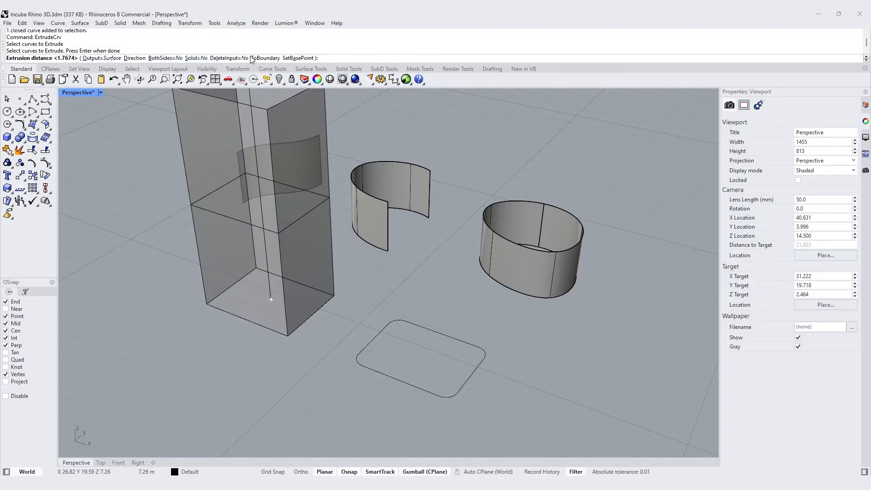
{"action": "key", "text": "Escape"}
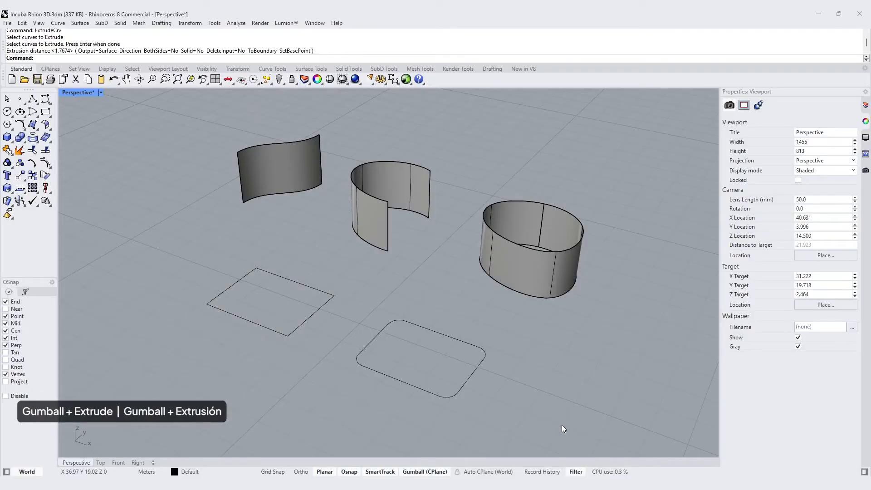
- Extrude the sharp-cornered rectangular curve upward into a closed box with the Gumball extrude handle
{"action": "left_click", "coordinate": [297, 283]}
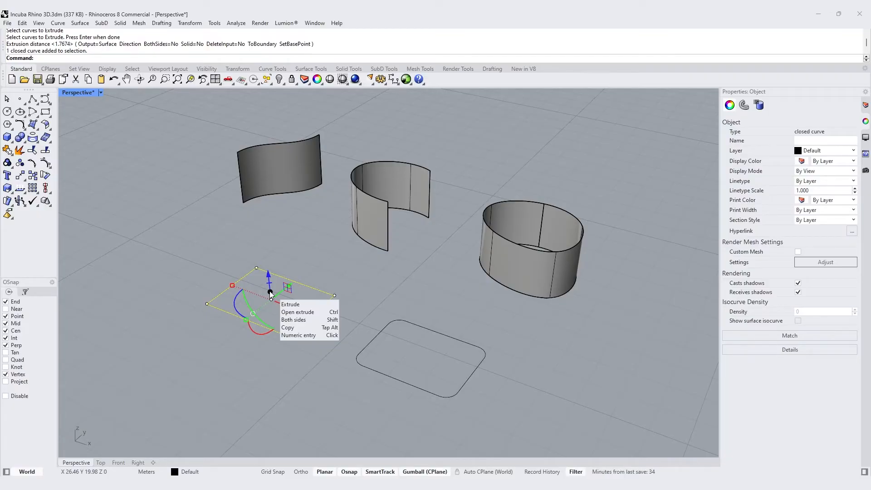
{"action": "left_click_drag", "start_coordinate": [271, 293], "coordinate": [279, 241]}
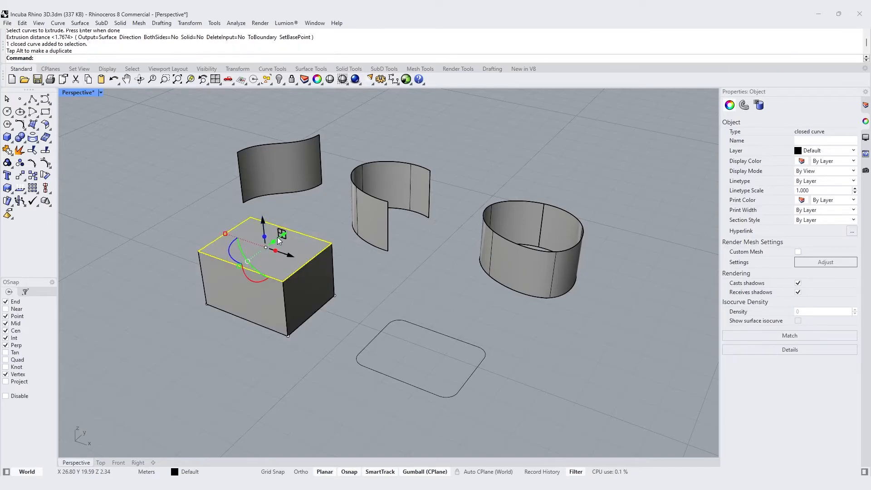
{"action": "left_click", "coordinate": [337, 313]}
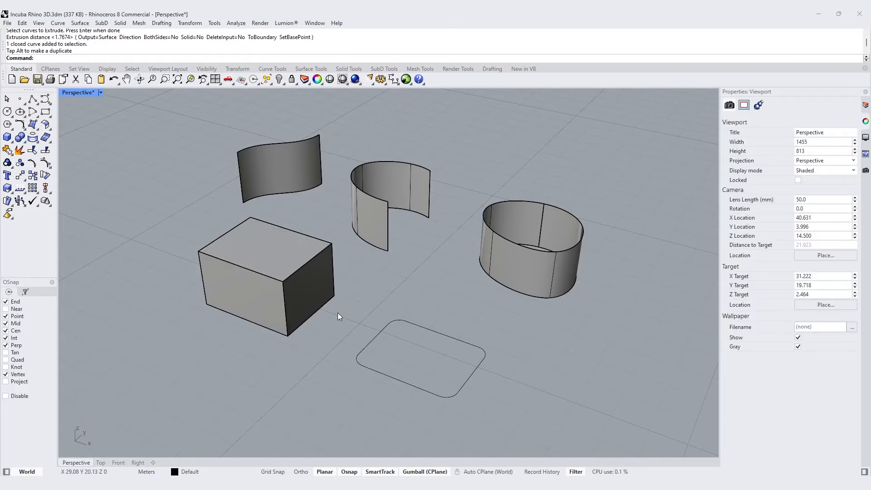
- Extrude the rounded-corner rectangular curve upward with the Gumball extrude handle
{"action": "left_click", "coordinate": [431, 329]}
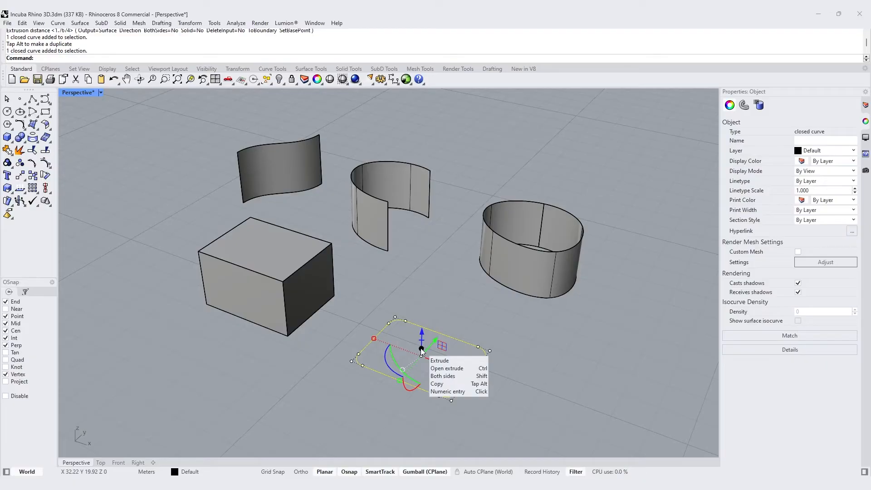
{"action": "left_click_drag", "start_coordinate": [421, 350], "coordinate": [418, 309]}
{"action": "left_click", "coordinate": [553, 375]}
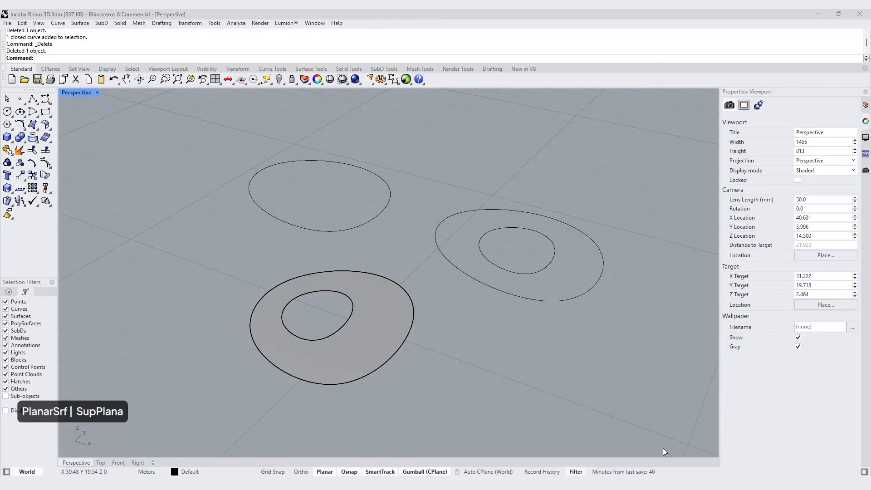
- Fill the single closed curve that has no inner curve with a flat surface using PlanarSrf
{"action": "type", "text": "pl"}
{"action": "type", "text": "anar"}
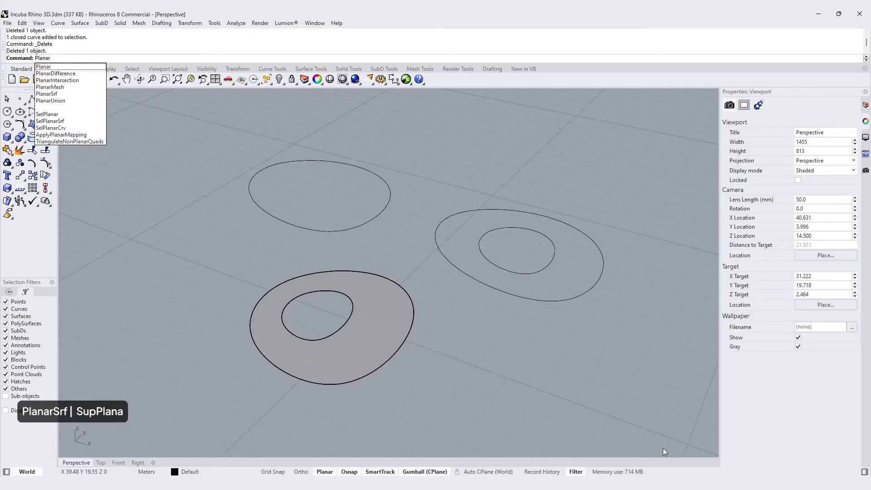
{"action": "type", "text": "srf"}
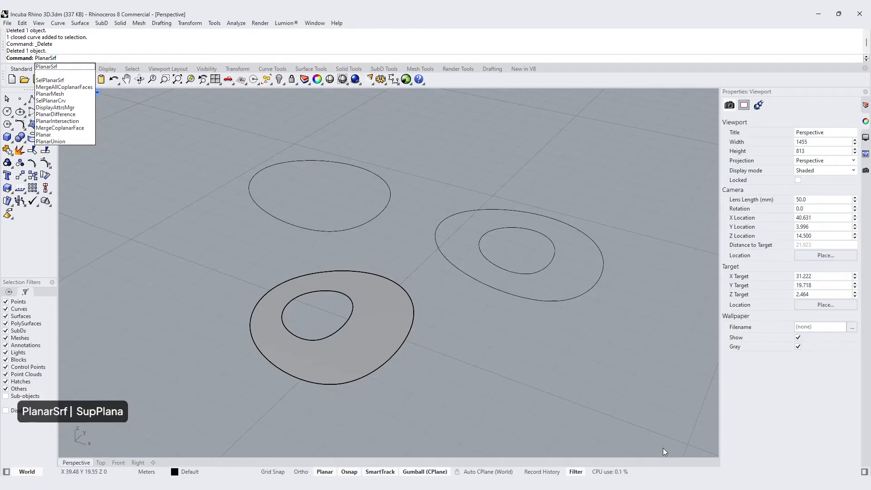
{"action": "key", "text": "Return"}
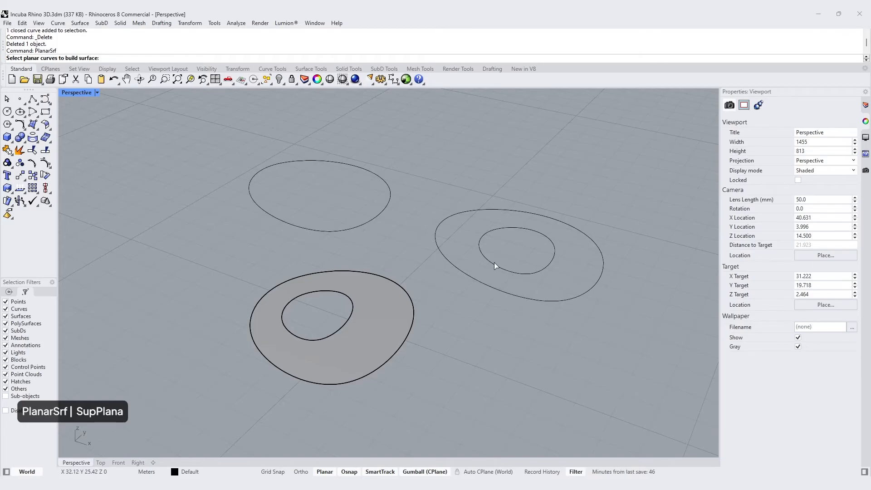
{"action": "left_click", "coordinate": [364, 225]}
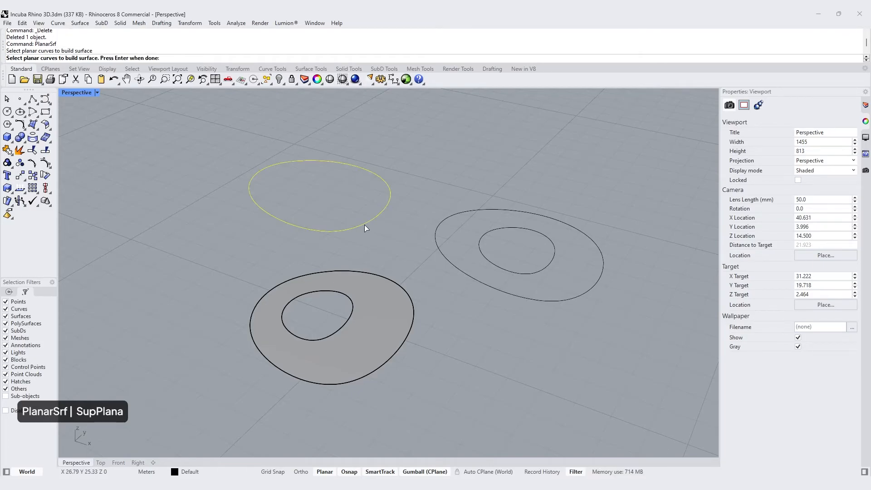
{"action": "right_click", "coordinate": [446, 308]}
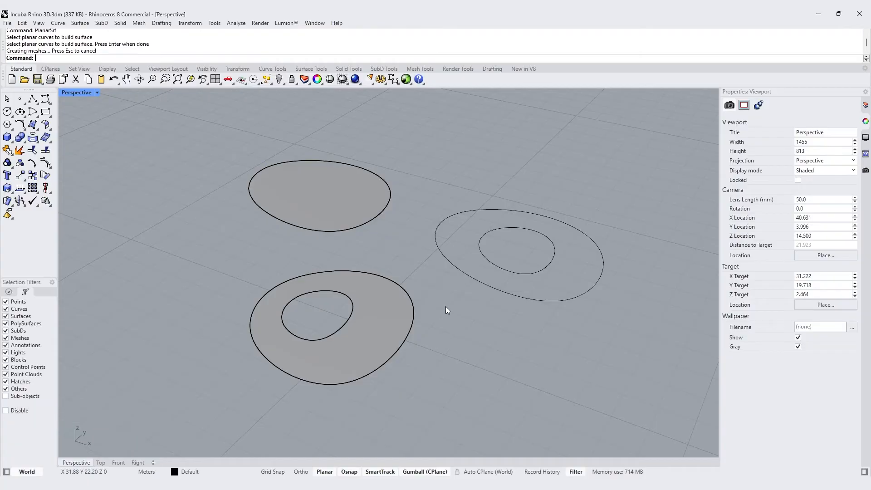
- Select the new planar surface to inspect its object type in the properties, and clear the selection
{"action": "left_click", "coordinate": [336, 208]}
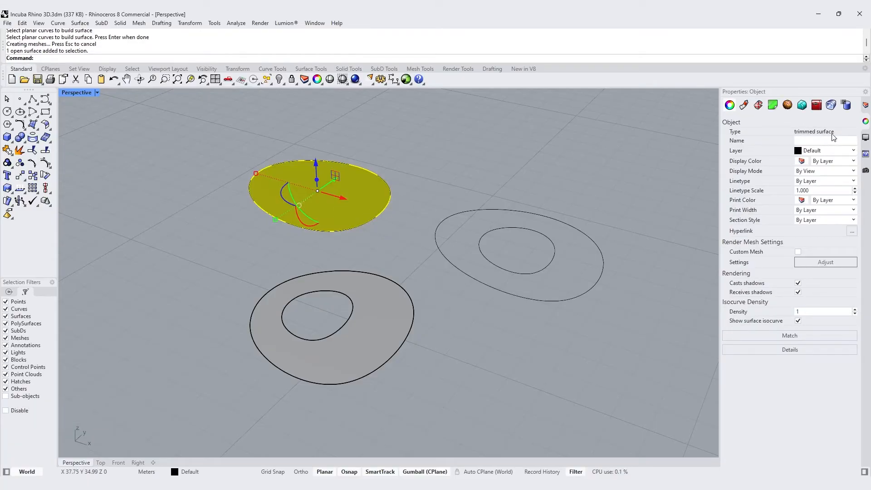
{"action": "left_click", "coordinate": [453, 187]}
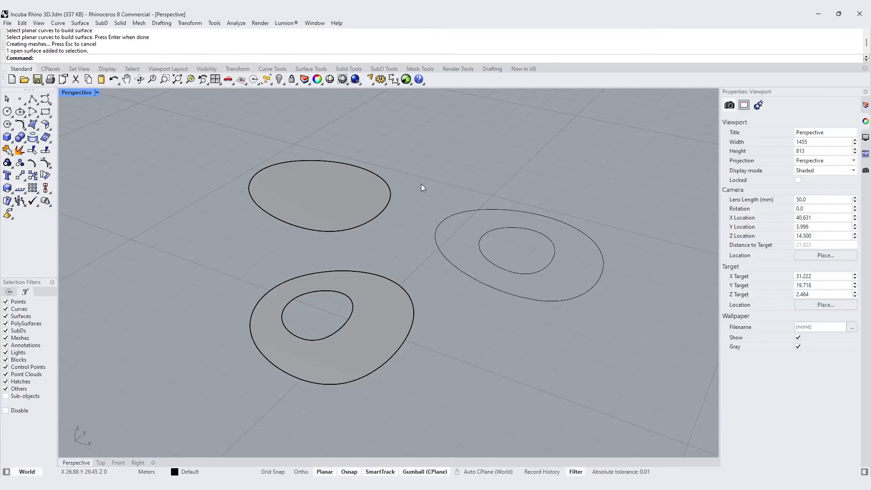
{"action": "left_click", "coordinate": [403, 204]}
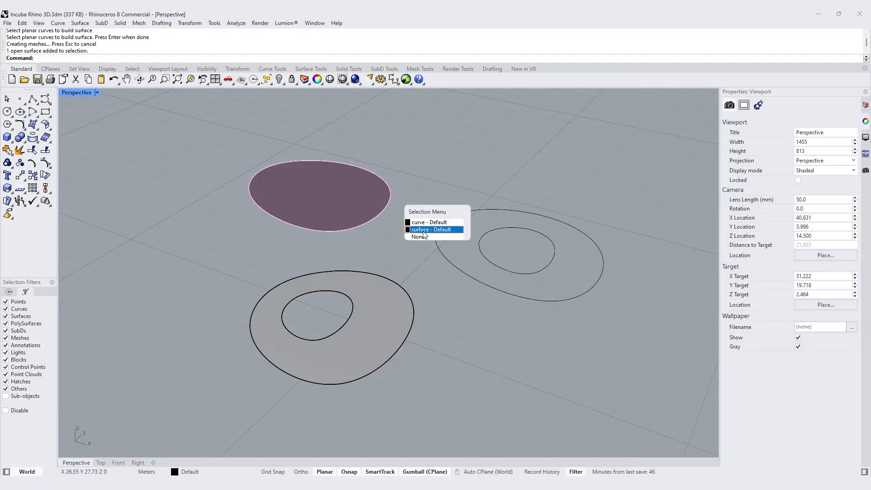
{"action": "left_click", "coordinate": [420, 232]}
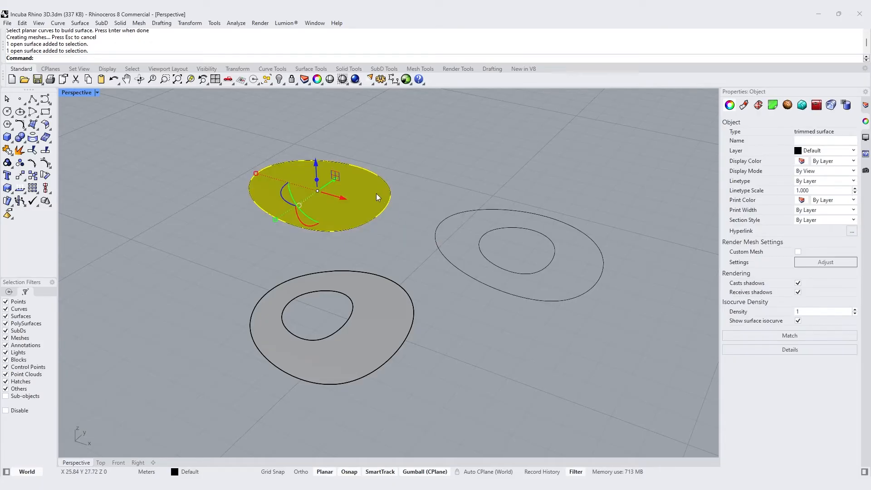
{"action": "left_click", "coordinate": [435, 191]}
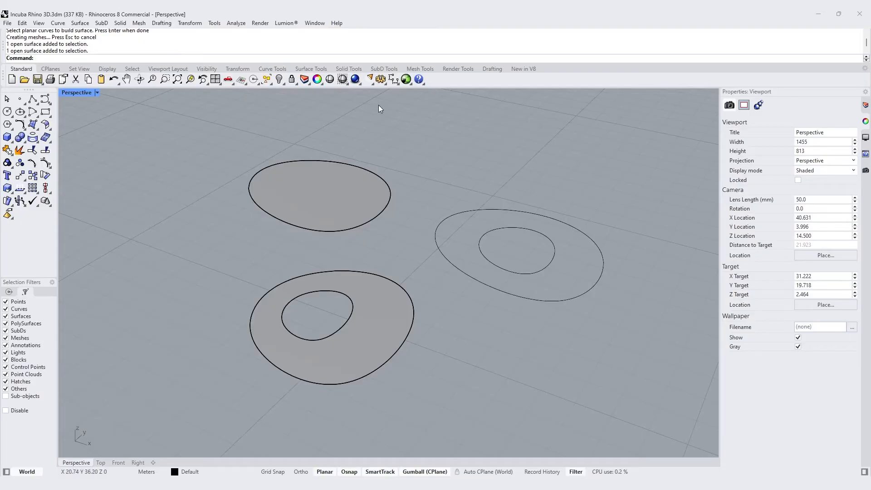
- Create a planar surface with a hole from the two remaining nested closed curves
{"action": "left_click", "coordinate": [310, 68]}
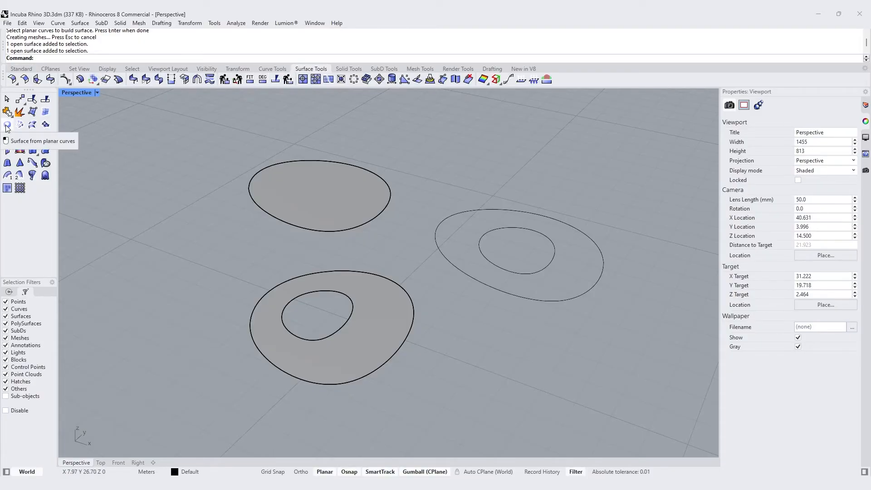
{"action": "left_click", "coordinate": [7, 126]}
{"action": "left_click_drag", "start_coordinate": [606, 206], "coordinate": [456, 300]}
{"action": "key", "text": "Return"}
{"action": "left_click", "coordinate": [583, 272]}
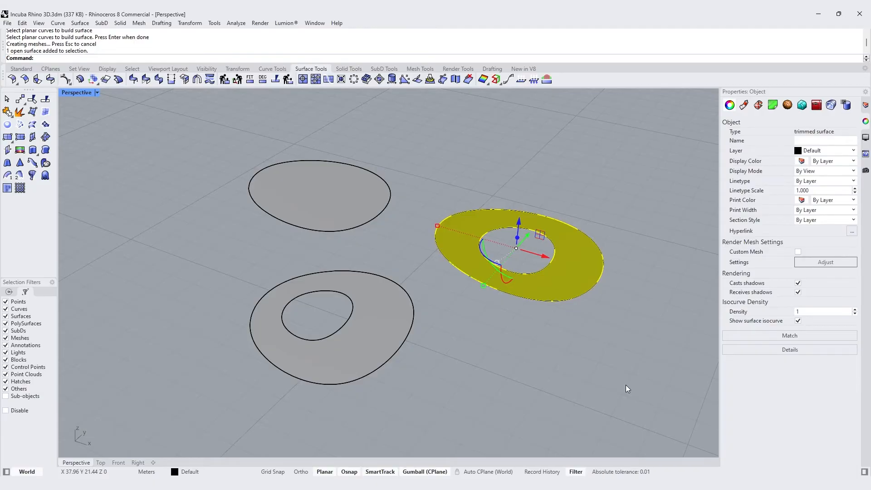
{"action": "key", "text": "Escape"}
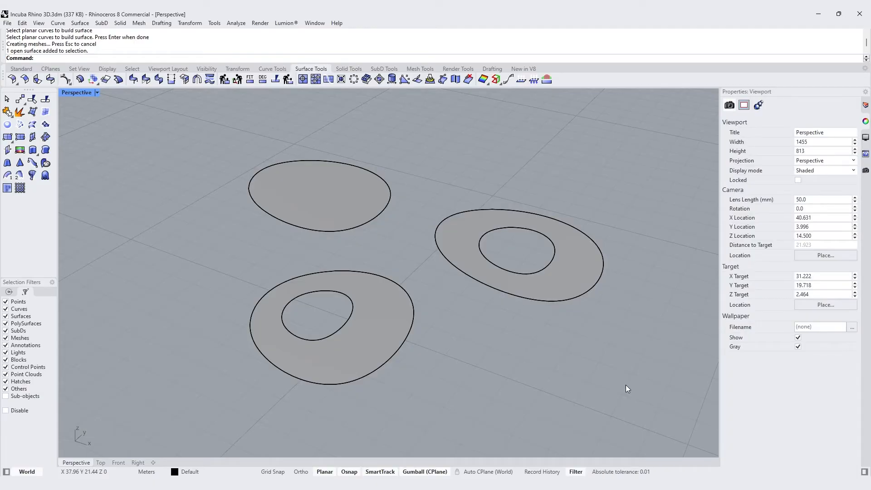
{"action": "left_click", "coordinate": [410, 329]}
{"action": "left_click", "coordinate": [491, 370]}
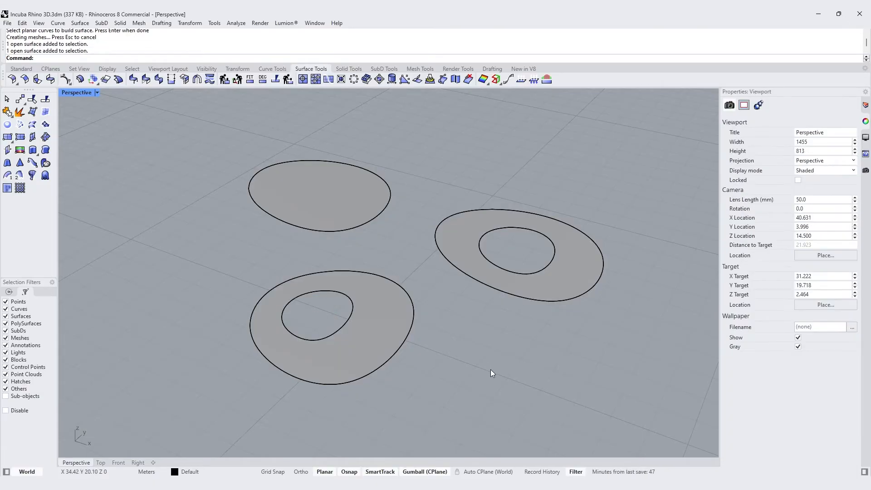
- Duplicate both borders of the nearest holed surface with DupBorder and move the border curves away from it
{"action": "type", "text": "DupBorder"}
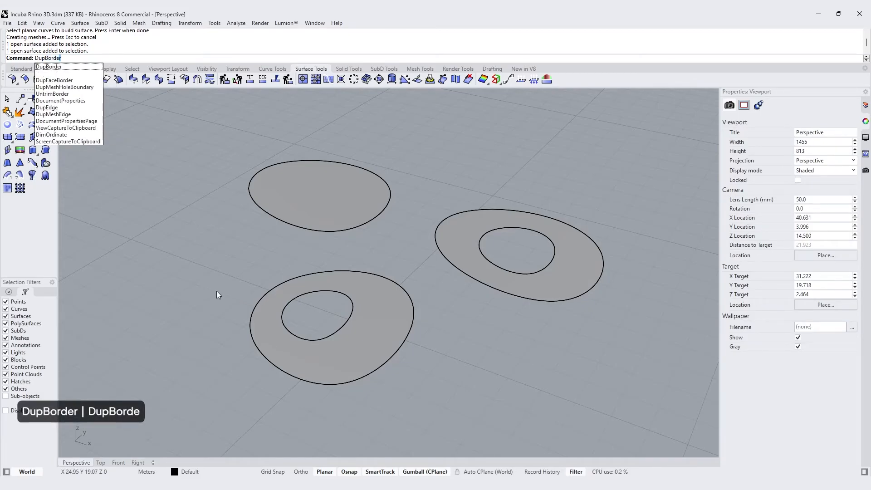
{"action": "key", "text": "Return"}
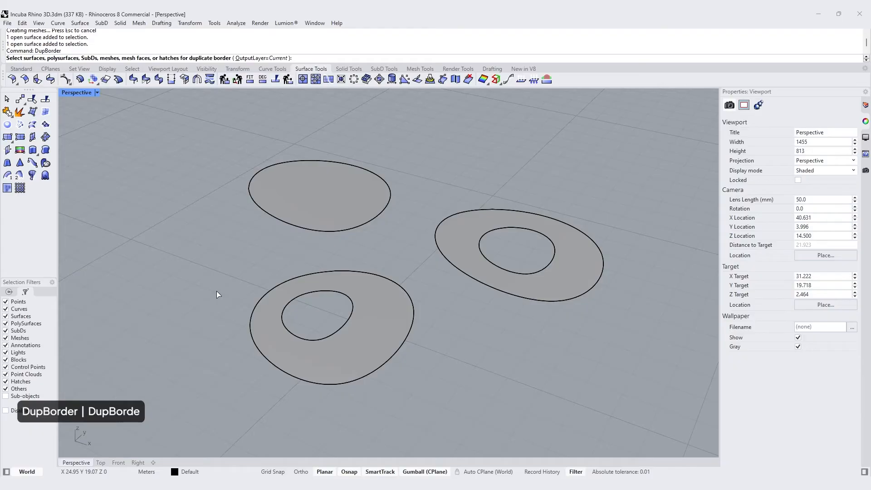
{"action": "left_click", "coordinate": [364, 317]}
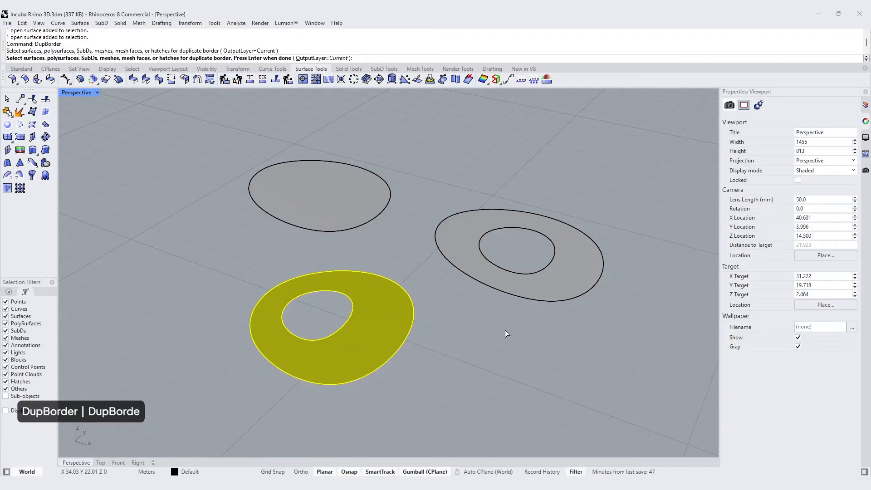
{"action": "key", "text": "Return"}
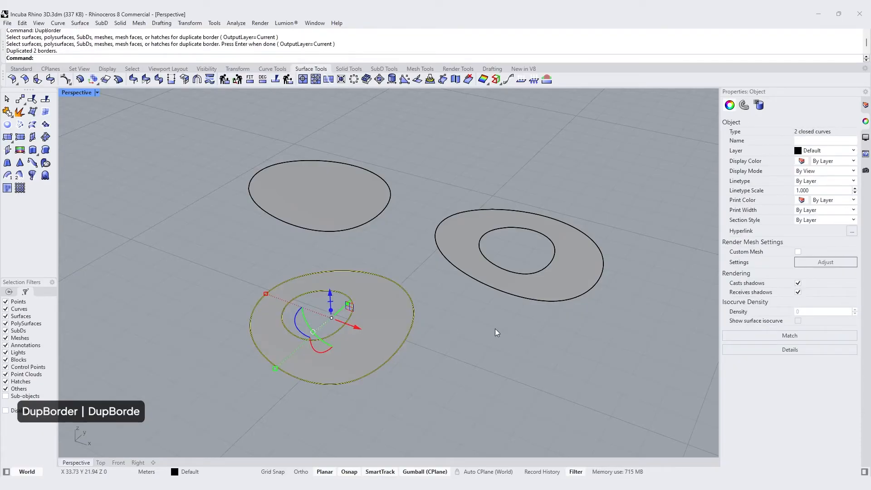
{"action": "left_click_drag", "start_coordinate": [355, 327], "coordinate": [529, 408]}
{"action": "right_click_drag", "start_coordinate": [595, 368], "coordinate": [539, 332], "text": "shift"}
{"action": "left_click", "coordinate": [560, 346]}
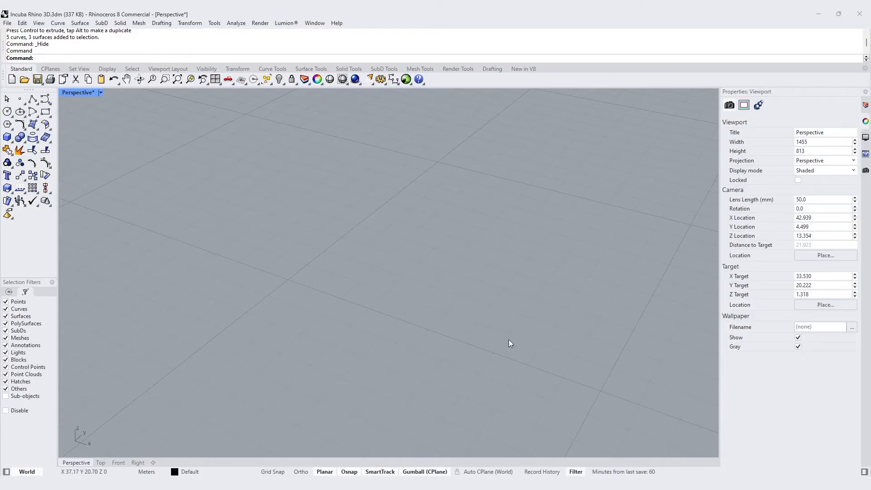
- Draw a circle with a radius of 2 m, centred on a free spot of the construction plane
{"action": "left_click", "coordinate": [7, 112]}
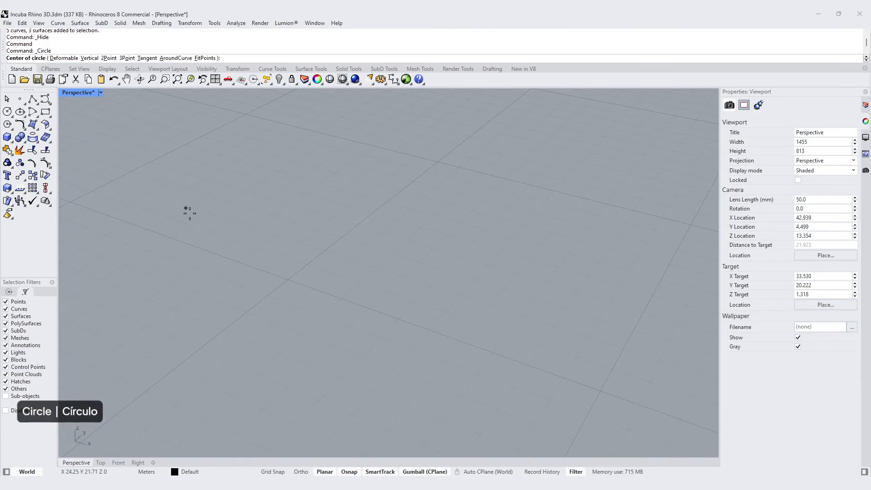
{"action": "left_click", "coordinate": [287, 280]}
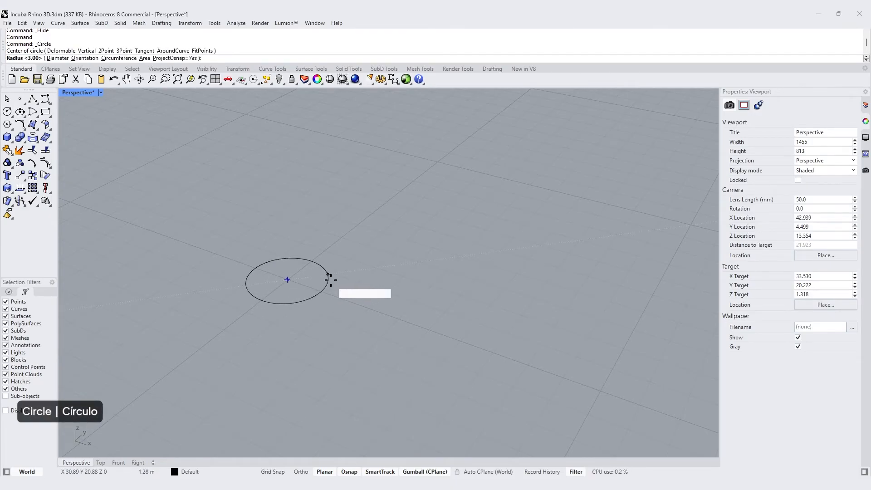
{"action": "type", "text": "2"}
{"action": "key", "text": "Return"}
- Turn off the Cen object snap and draw a straight line across the circle's diameter along the X direction
{"action": "right_click_drag", "start_coordinate": [384, 331], "coordinate": [434, 359], "text": "shift"}
{"action": "type", "text": "l"}
{"action": "key", "text": "Return"}
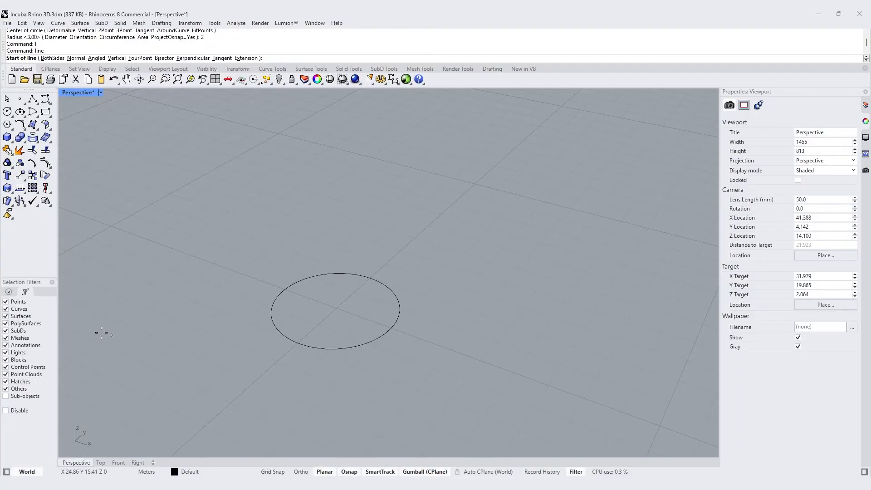
{"action": "left_click", "coordinate": [9, 293]}
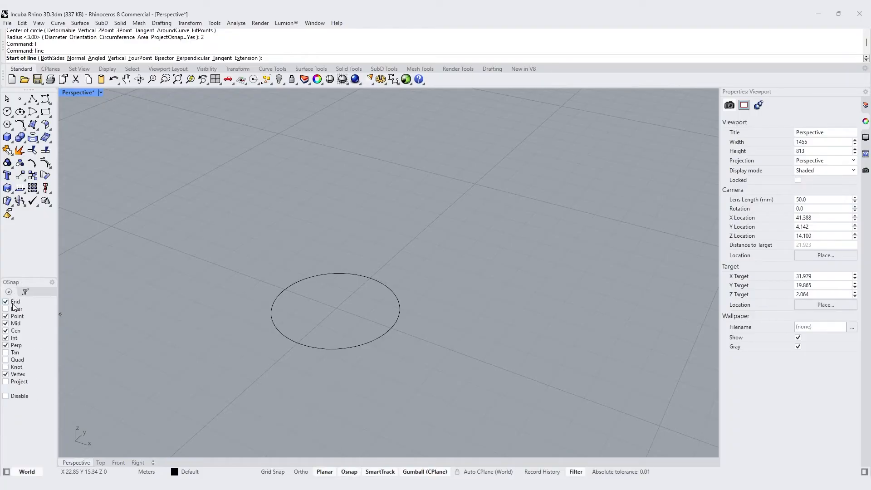
{"action": "left_click", "coordinate": [6, 331]}
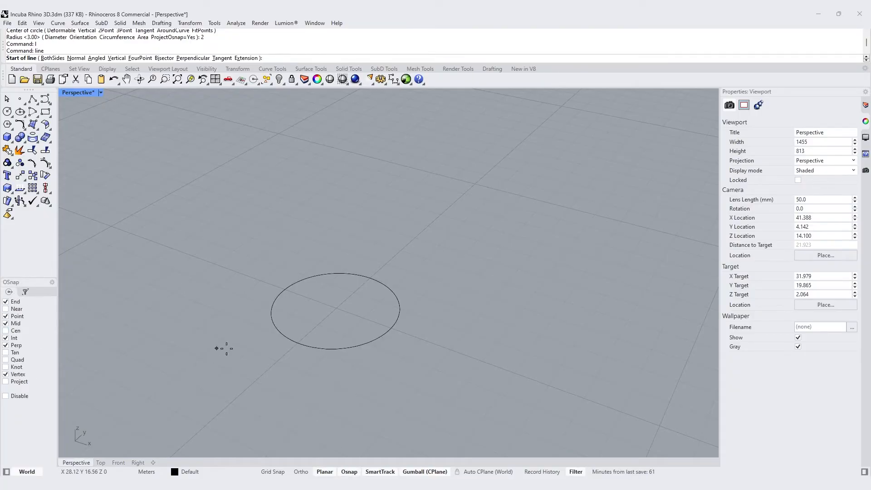
{"action": "left_click", "coordinate": [285, 289]}
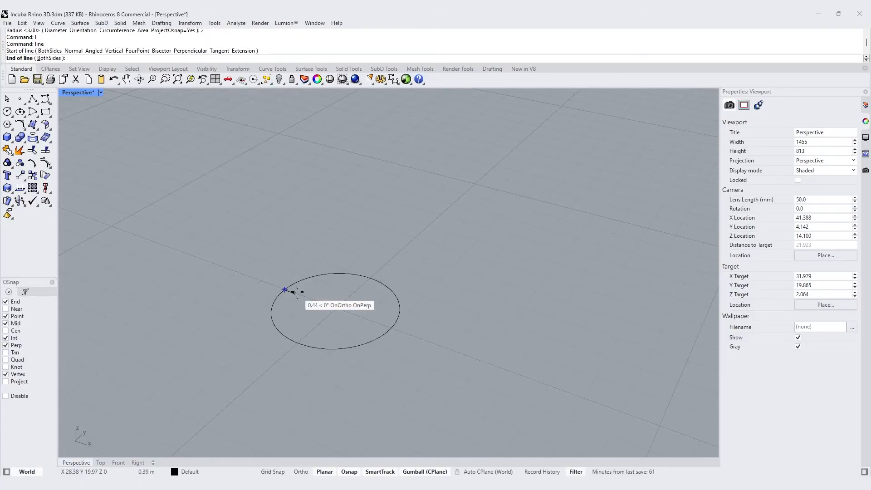
{"action": "left_click", "coordinate": [399, 331]}
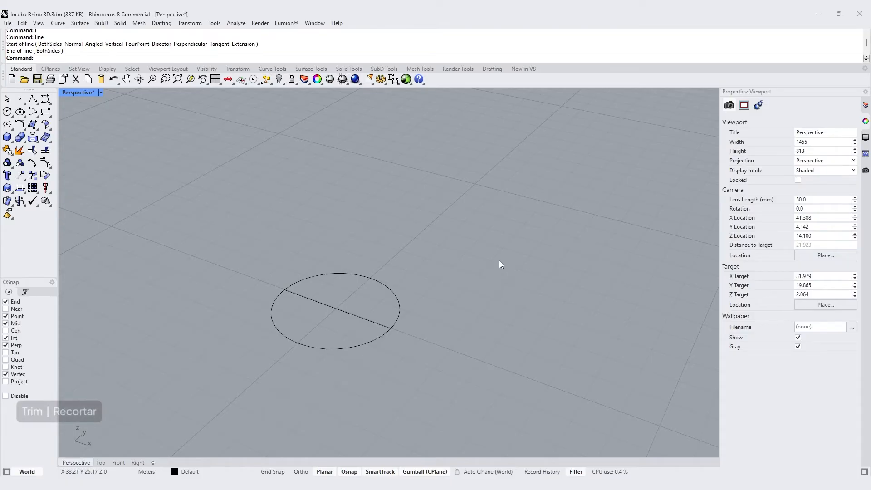
- Trim away the far half of the circle and the diameter line, leaving only the near semicircular arc
{"action": "left_click_drag", "start_coordinate": [484, 207], "coordinate": [258, 358]}
{"action": "left_click_drag", "start_coordinate": [256, 364], "coordinate": [252, 370]}
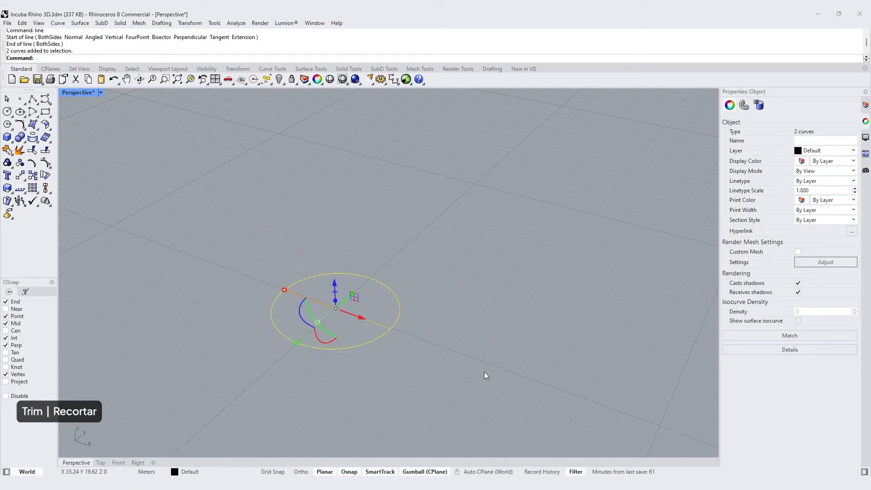
{"action": "type", "text": "Trim"}
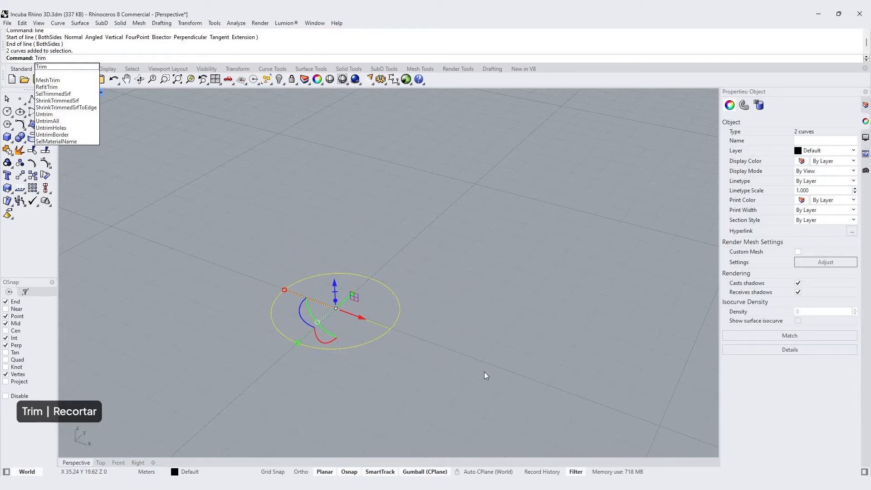
{"action": "key", "text": "Return"}
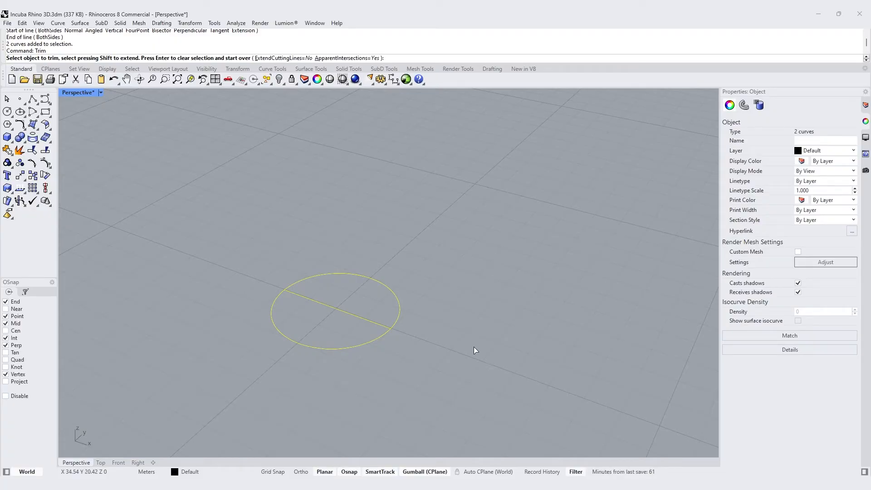
{"action": "left_click", "coordinate": [390, 289]}
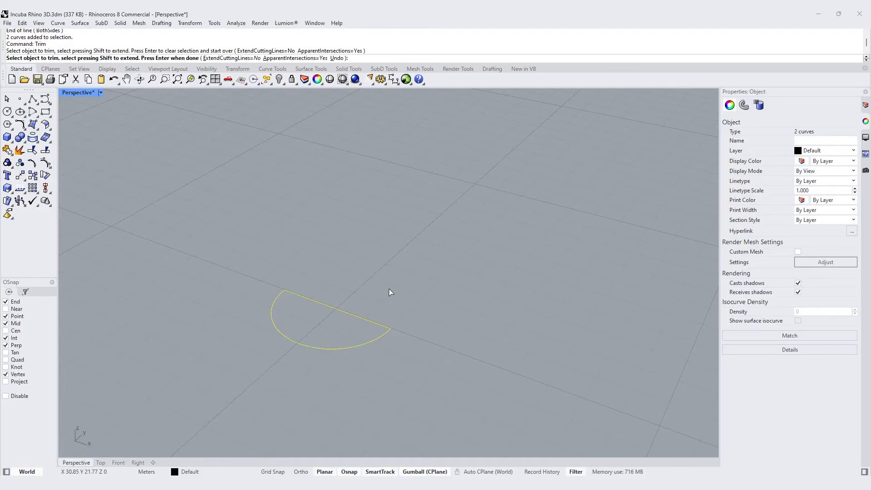
{"action": "left_click", "coordinate": [361, 317]}
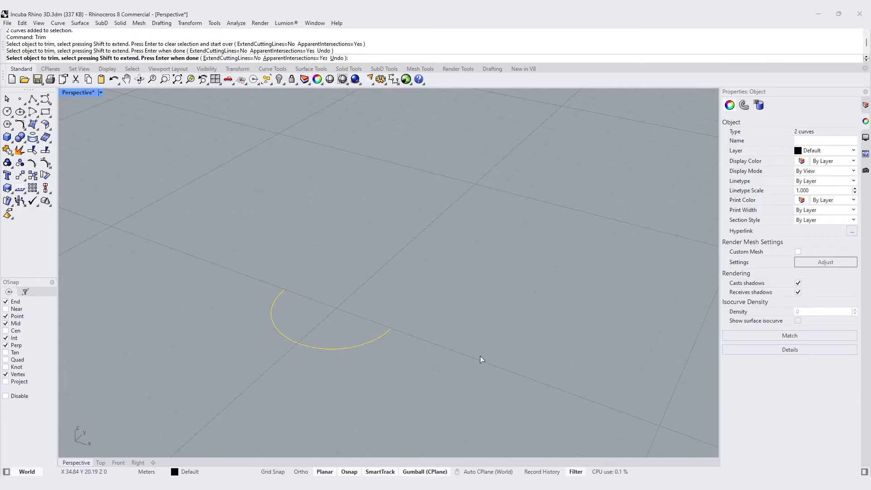
{"action": "key", "text": "Return"}
{"action": "key", "text": "Escape"}
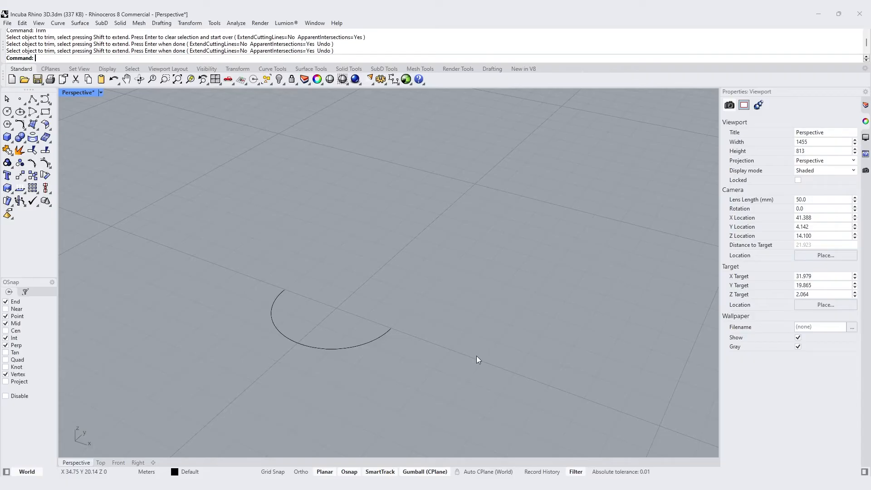
- Rotate the semicircular arc about its X axis to stand upright with its open side facing up
{"action": "left_click", "coordinate": [379, 335]}
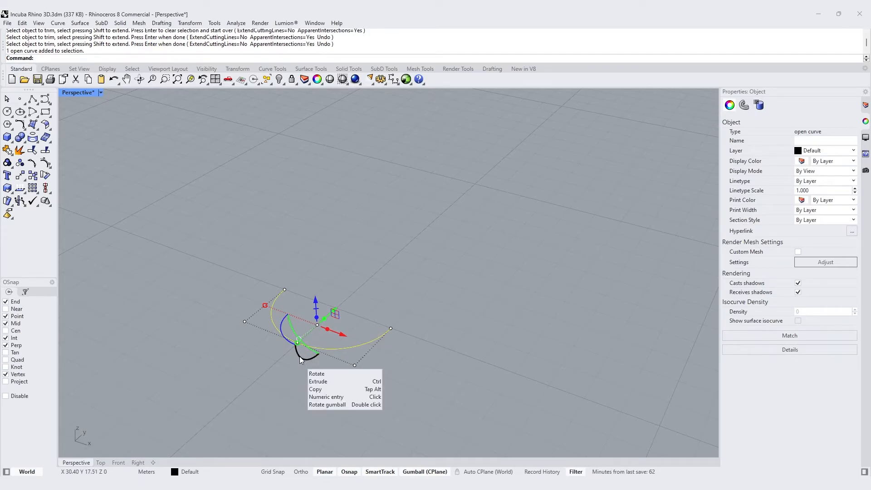
{"action": "left_click_drag", "start_coordinate": [297, 353], "coordinate": [327, 382]}
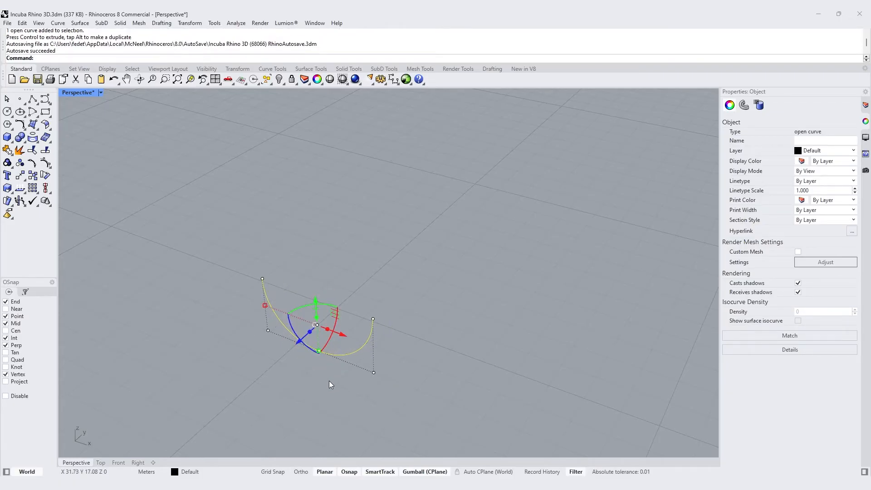
{"action": "left_click", "coordinate": [399, 382]}
{"action": "key", "text": "Escape"}
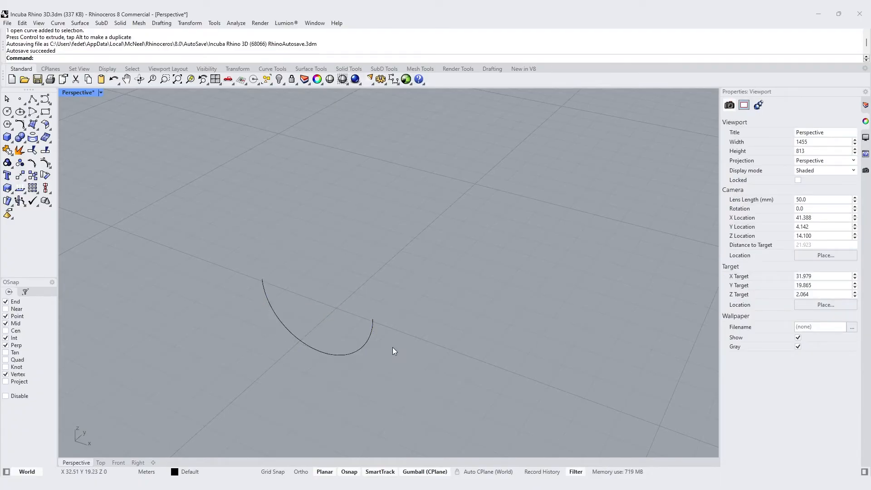
- Copy the upright arc and position the copy above and behind the original as a second profile
{"action": "left_click", "coordinate": [372, 331]}
{"action": "left_click_drag", "start_coordinate": [316, 303], "coordinate": [321, 189]}
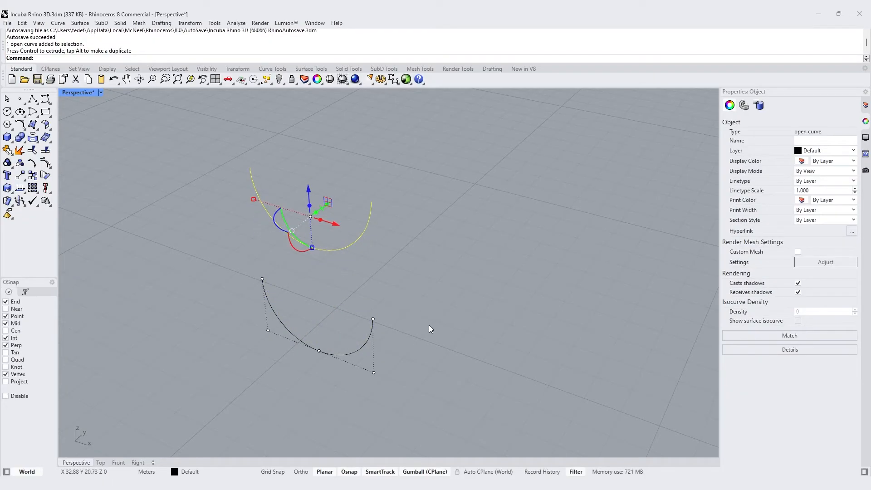
{"action": "left_click", "coordinate": [426, 346]}
{"action": "right_click_drag", "start_coordinate": [293, 360], "coordinate": [307, 287]}
{"action": "left_click", "coordinate": [306, 287]}
{"action": "key", "text": "ctrl+z"}
{"action": "scroll", "coordinate": [313, 260], "scroll_direction": "up", "scroll_amount": 3}
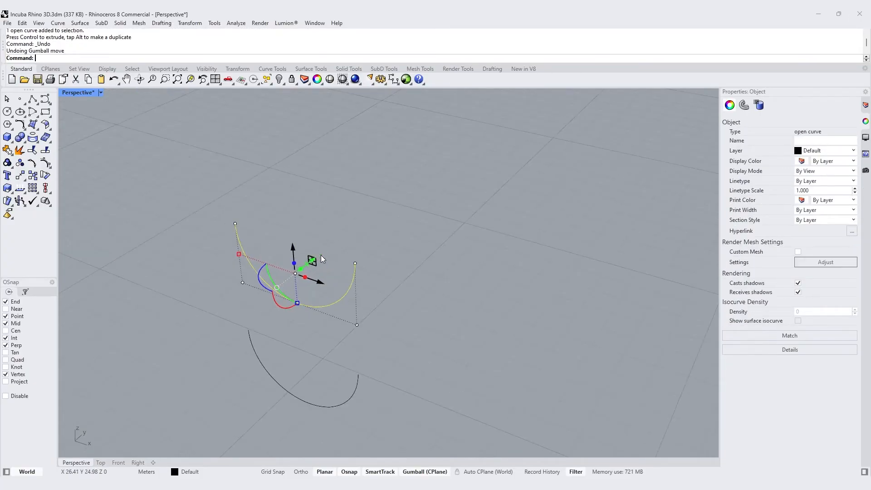
{"action": "left_click_drag", "start_coordinate": [312, 262], "coordinate": [380, 215]}
{"action": "left_click", "coordinate": [272, 289]}
- Copy the raised second arc farther back along the row as another loft profile
{"action": "scroll", "coordinate": [268, 290], "scroll_direction": "down", "scroll_amount": 3}
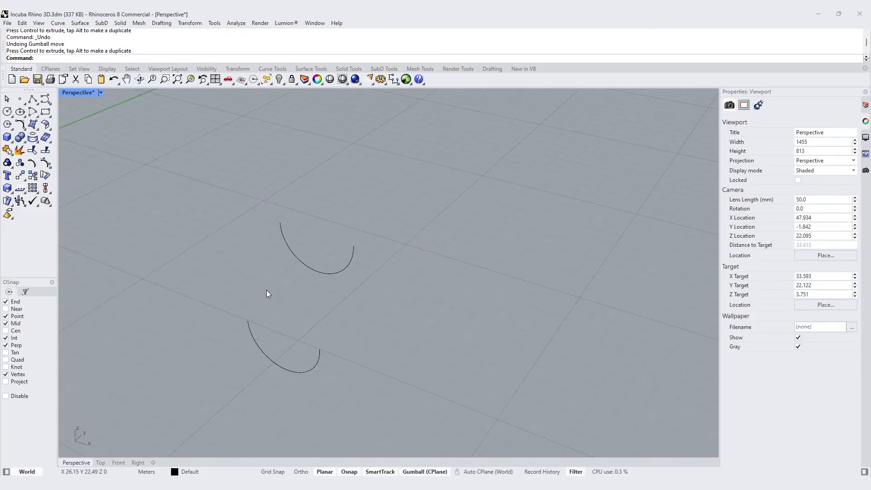
{"action": "right_click_drag", "start_coordinate": [363, 320], "coordinate": [337, 306]}
{"action": "scroll", "coordinate": [338, 301], "scroll_direction": "down", "scroll_amount": 4}
{"action": "left_click", "coordinate": [343, 285]}
{"action": "left_click_drag", "start_coordinate": [332, 247], "coordinate": [446, 232], "text": "alt"}
{"action": "left_click", "coordinate": [502, 343]}
- Make two more copies of the rearmost arc, farther back and at different heights, for a total of five profiles
{"action": "right_click_drag", "start_coordinate": [503, 343], "coordinate": [538, 325]}
{"action": "left_click", "coordinate": [422, 289]}
{"action": "left_click_drag", "start_coordinate": [406, 250], "coordinate": [407, 197], "text": "alt"}
{"action": "left_click_drag", "start_coordinate": [423, 228], "coordinate": [443, 219]}
{"action": "left_click", "coordinate": [482, 267]}
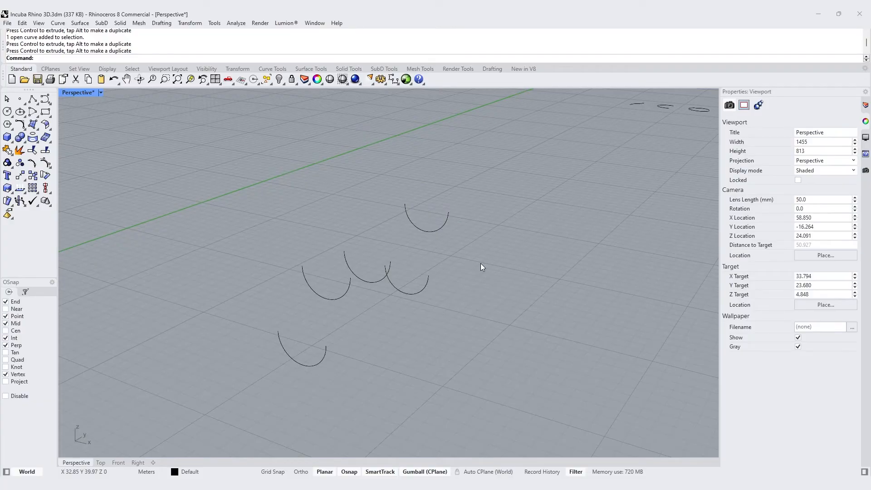
- Start a Loft through the five semicircular arcs, picking them in order from the nearest to the farthest
{"action": "type", "text": "Loft"}
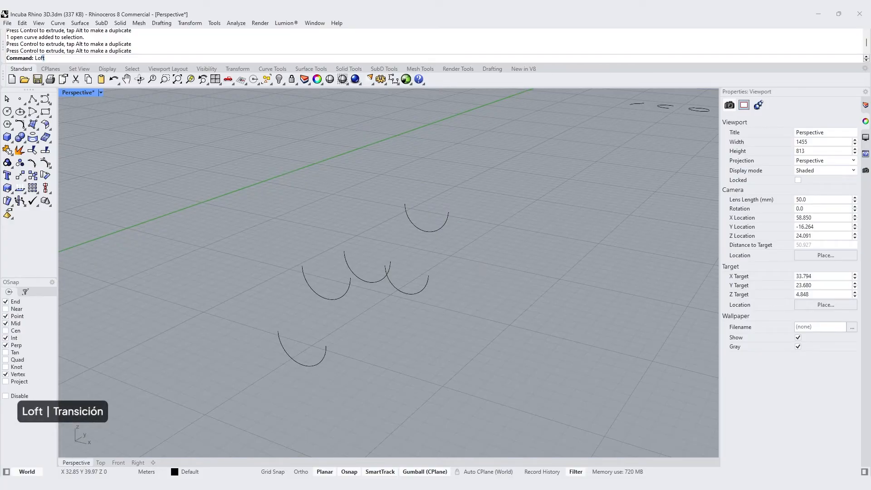
{"action": "key", "text": "Return"}
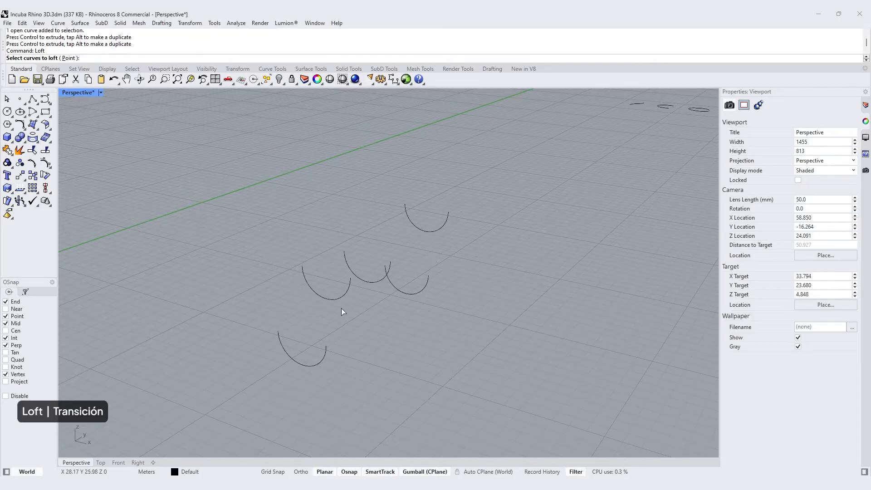
{"action": "left_click", "coordinate": [324, 356]}
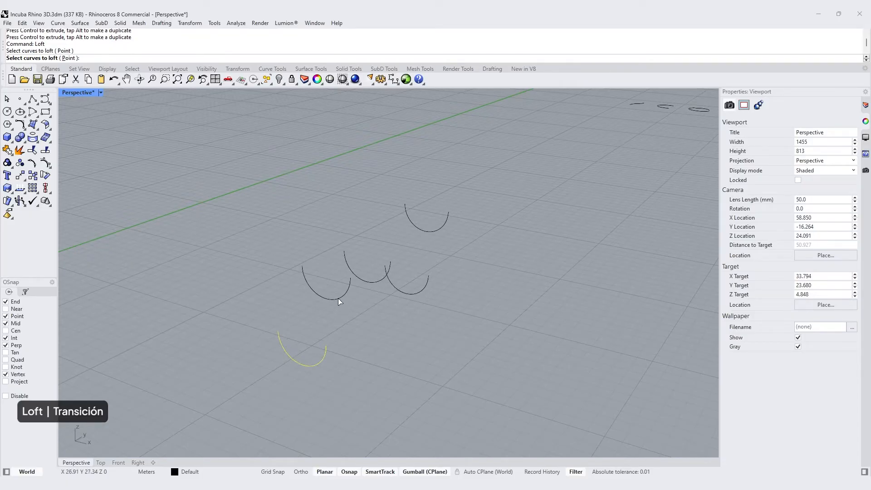
{"action": "left_click", "coordinate": [339, 297]}
{"action": "left_click", "coordinate": [371, 282]}
{"action": "right_click_drag", "start_coordinate": [374, 283], "coordinate": [461, 317]}
{"action": "left_click", "coordinate": [448, 281]}
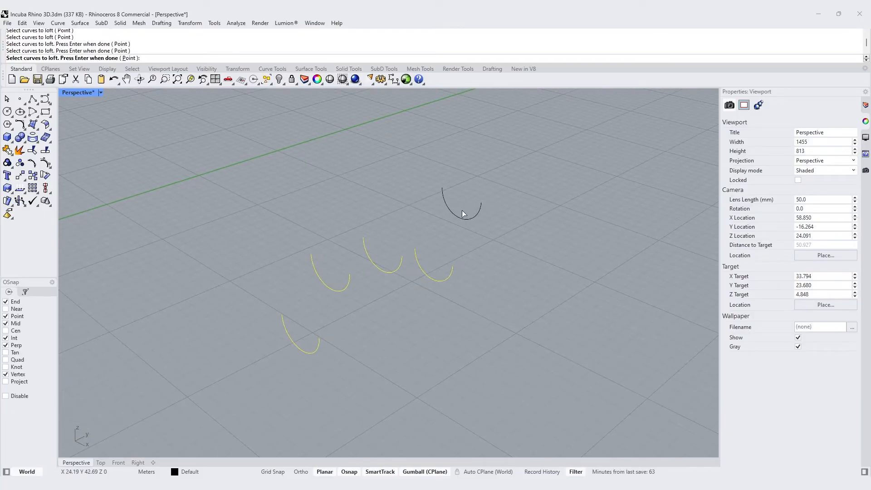
{"action": "left_click", "coordinate": [470, 219]}
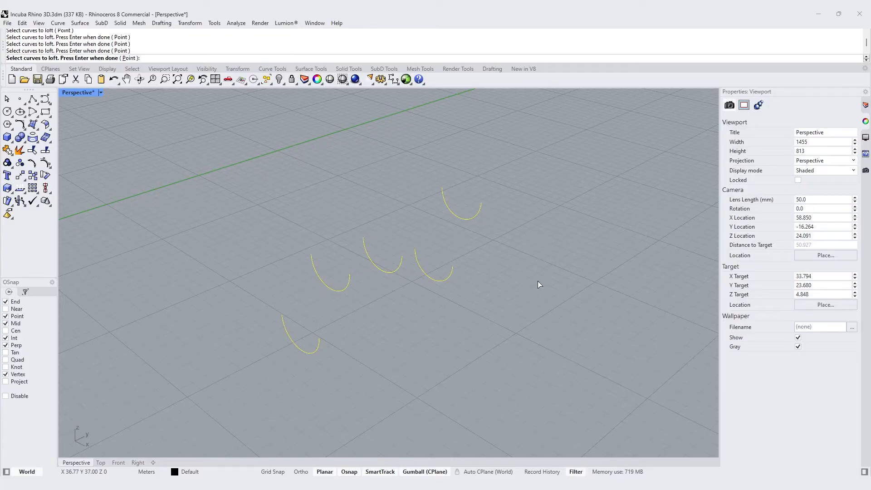
{"action": "key", "text": "Return"}
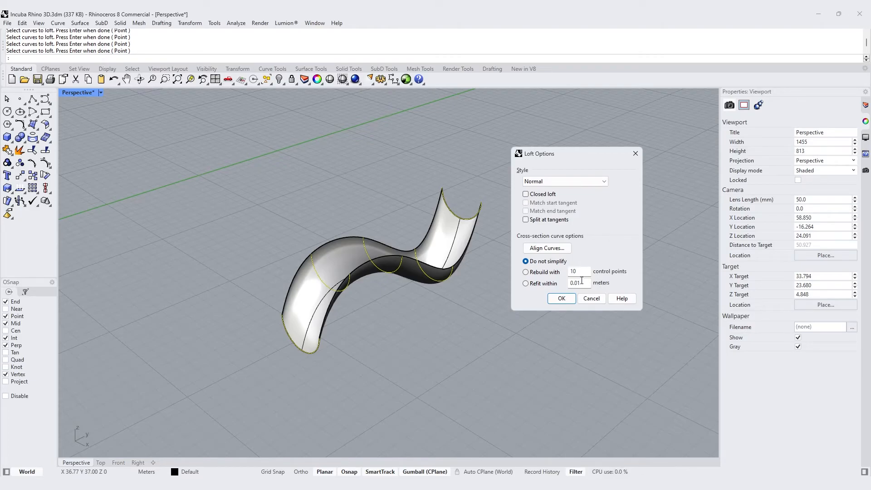
- Try other loft styles on the preview and return the style to Normal
{"action": "left_click", "coordinate": [605, 182]}
{"action": "left_click", "coordinate": [596, 198]}
{"action": "left_click", "coordinate": [602, 181]}
{"action": "left_click", "coordinate": [592, 212]}
{"action": "left_click", "coordinate": [595, 181]}
{"action": "left_click", "coordinate": [587, 217]}
{"action": "left_click", "coordinate": [590, 181]}
{"action": "left_click", "coordinate": [589, 189]}
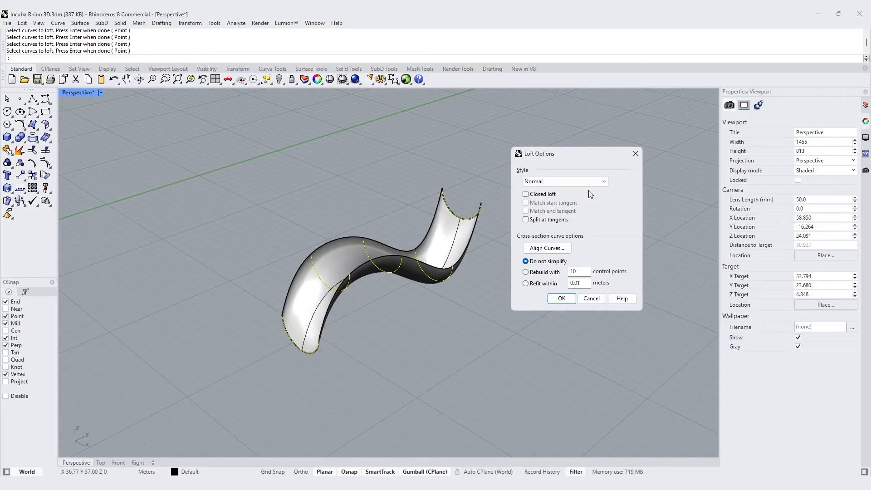
- Test the closed loft option briefly, and create the lofted surface open with the Normal style
{"action": "left_click", "coordinate": [525, 194]}
{"action": "left_click", "coordinate": [526, 194]}
{"action": "left_click", "coordinate": [562, 299]}
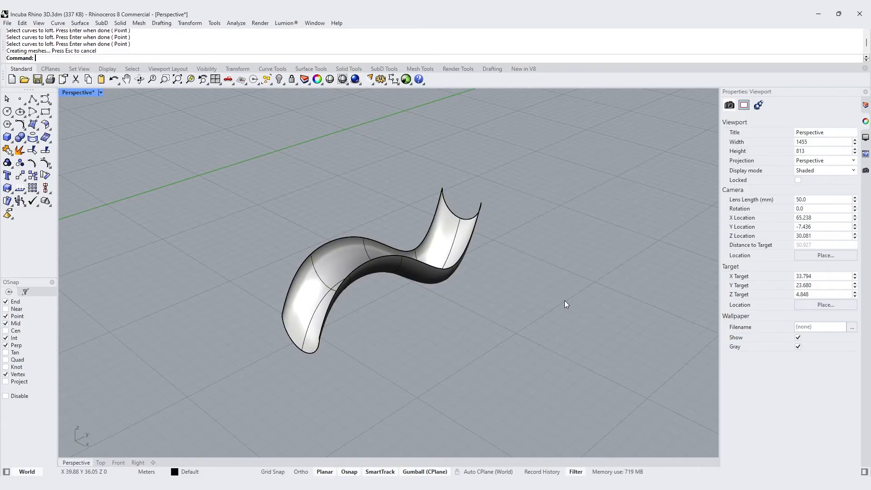
- Select the wavy lofted surface to inspect it as a single object, and clear the selection
{"action": "left_click", "coordinate": [380, 271]}
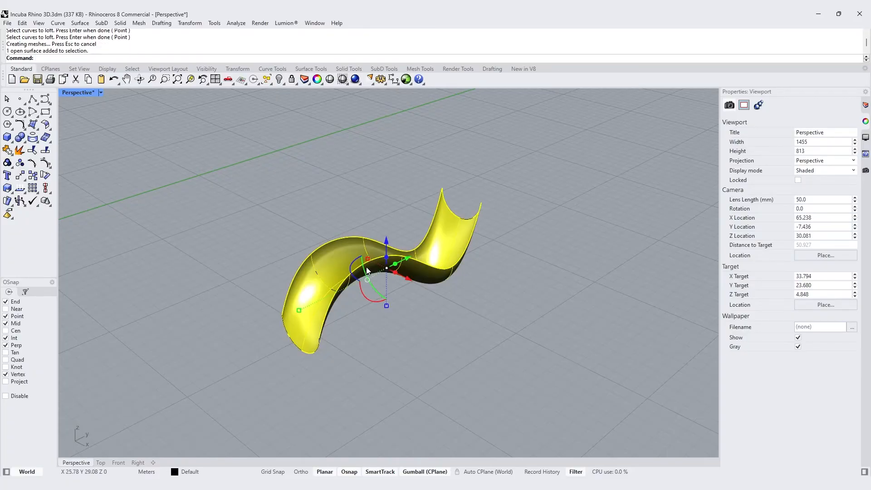
{"action": "mouse_move", "coordinate": [488, 314]}
{"action": "right_mouse_down"}
{"action": "mouse_move", "coordinate": [508, 319]}
{"action": "mouse_move", "coordinate": [595, 301]}
{"action": "mouse_move", "coordinate": [603, 312]}
{"action": "mouse_move", "coordinate": [567, 332]}
{"action": "mouse_move", "coordinate": [510, 321]}
{"action": "mouse_move", "coordinate": [496, 301]}
{"action": "mouse_move", "coordinate": [489, 311]}
{"action": "right_mouse_up"}
{"action": "left_click", "coordinate": [470, 278]}
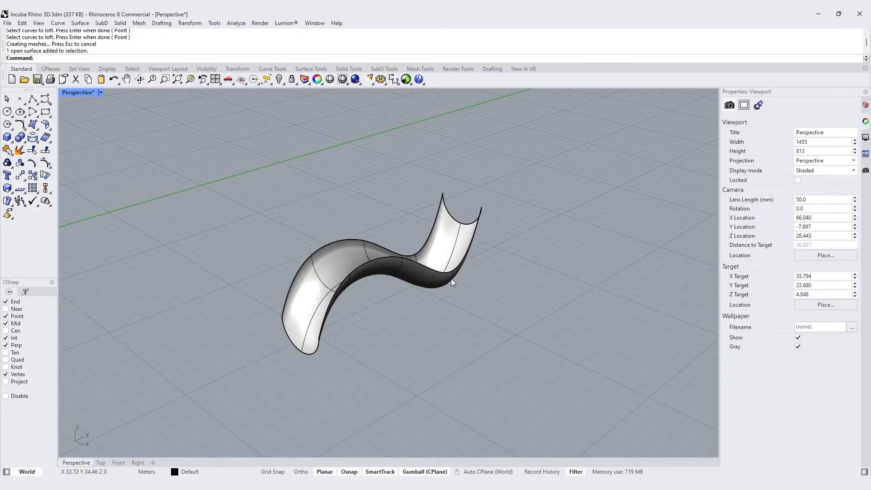
- Draw a circle on the ground plane beside the lofted surface and stack two copies vertically above it
{"action": "scroll", "coordinate": [334, 290], "scroll_direction": "down", "scroll_amount": 4}
{"action": "type", "text": "circle"}
{"action": "key", "text": "Return"}
{"action": "left_click", "coordinate": [465, 339]}
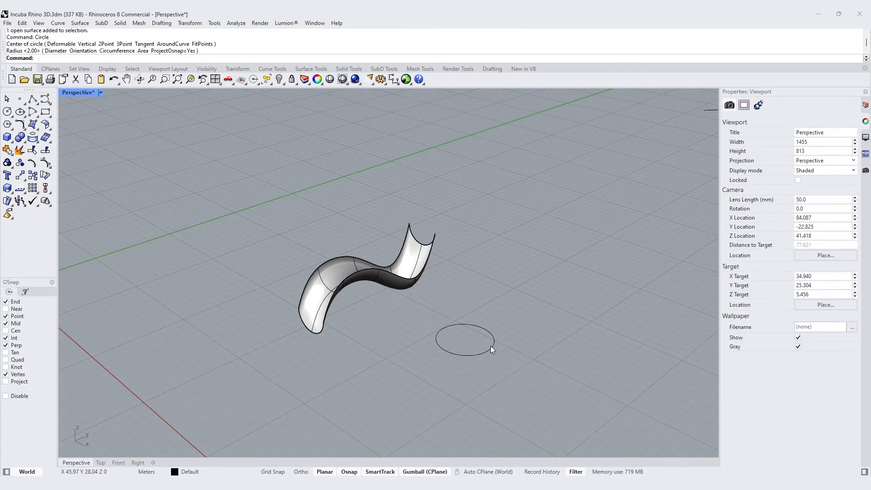
{"action": "left_click", "coordinate": [491, 346]}
{"action": "left_click_drag", "start_coordinate": [466, 313], "coordinate": [468, 246], "text": "alt"}
- Scale each of the three stacked circles along a single axis to form ellipses with varied orientations
{"action": "left_click", "coordinate": [495, 317]}
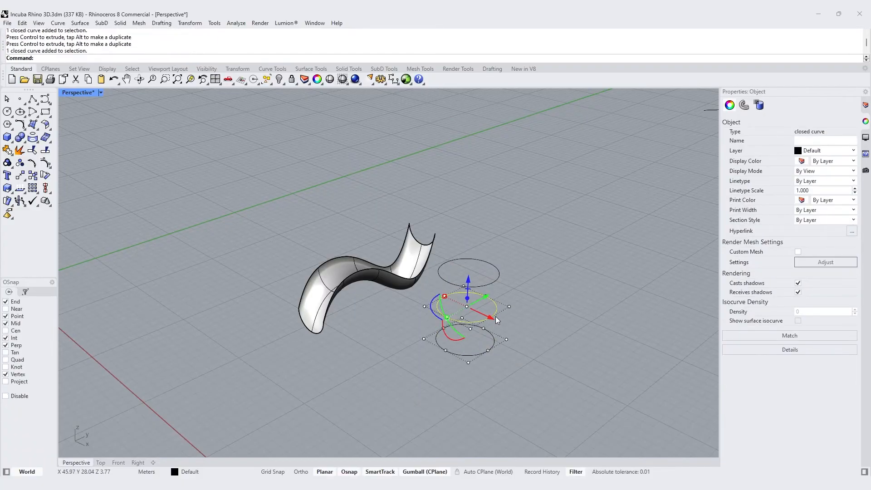
{"action": "left_click_drag", "start_coordinate": [447, 318], "coordinate": [456, 312]}
{"action": "left_click", "coordinate": [446, 263]}
{"action": "left_click_drag", "start_coordinate": [447, 266], "coordinate": [456, 267]}
{"action": "left_click", "coordinate": [475, 354]}
{"action": "left_click_drag", "start_coordinate": [448, 352], "coordinate": [453, 335]}
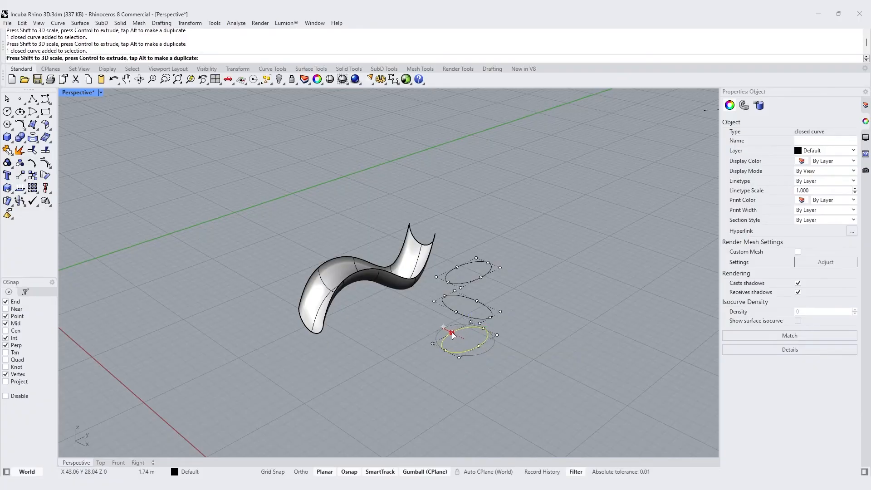
{"action": "key", "text": "Escape"}
- Start a Loft through the three stacked ellipses, picked from the highest to the lowest
{"action": "type", "text": "loft"}
{"action": "key", "text": "Return"}
{"action": "left_click", "coordinate": [483, 277]}
{"action": "left_click", "coordinate": [486, 318]}
{"action": "left_click", "coordinate": [485, 338]}
{"action": "right_click", "coordinate": [573, 324]}
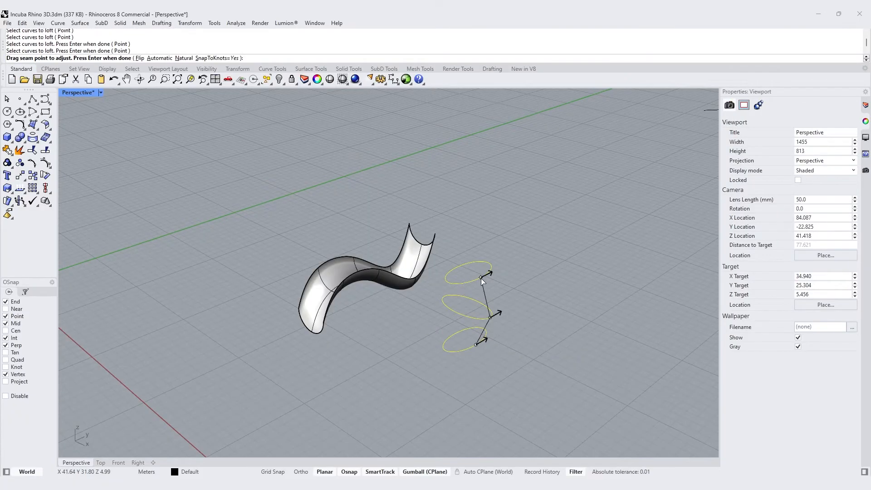
- Try adjusting the seam points of the middle and upper ellipses, and accept the seam alignment
{"action": "left_click", "coordinate": [490, 317]}
{"action": "left_click", "coordinate": [490, 317]}
{"action": "left_click", "coordinate": [482, 278]}
{"action": "left_click", "coordinate": [482, 277]}
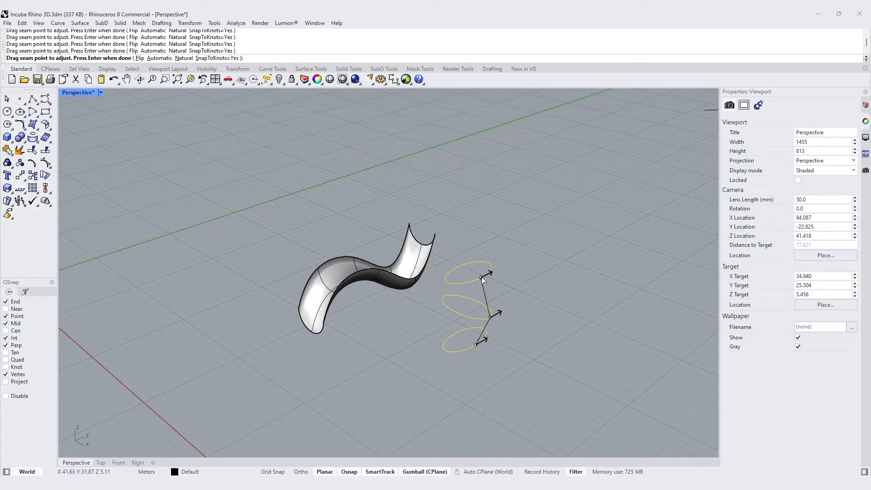
{"action": "right_click", "coordinate": [590, 349]}
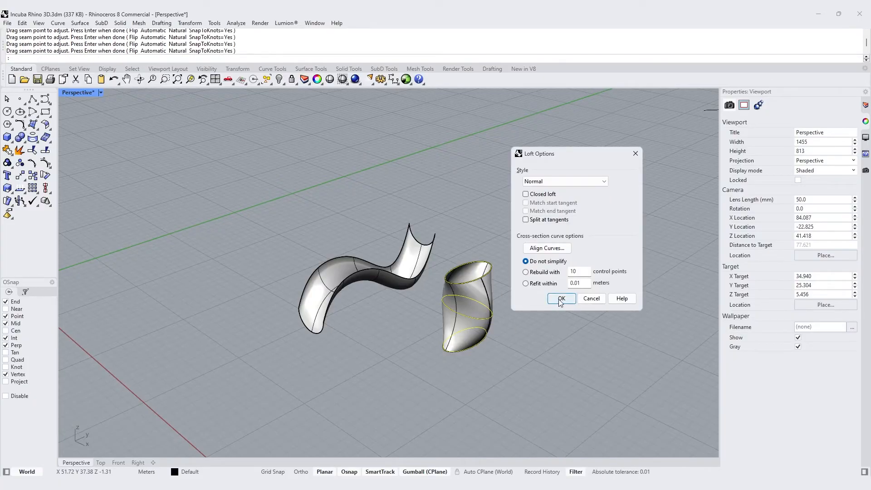
- Flip the middle ellipse's direction back and forth with Align Curves, and create the loft with the Normal style
{"action": "left_click", "coordinate": [547, 248]}
{"action": "left_click", "coordinate": [490, 317]}
{"action": "left_click", "coordinate": [487, 316]}
{"action": "left_click", "coordinate": [487, 316]}
{"action": "left_click", "coordinate": [486, 316]}
{"action": "left_click", "coordinate": [486, 316]}
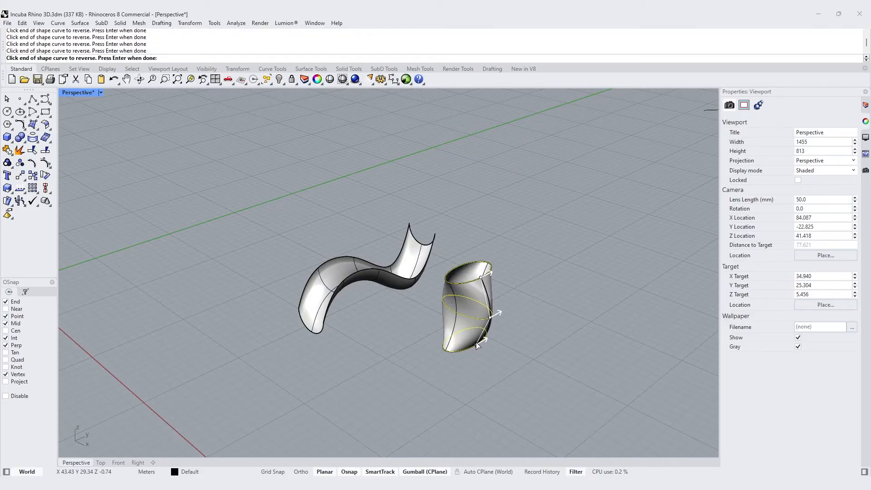
{"action": "right_click", "coordinate": [535, 320]}
{"action": "left_click", "coordinate": [561, 298]}
- Turn on the control points of the wavy lofted surface with PointsOn
{"action": "right_click_drag", "start_coordinate": [557, 300], "coordinate": [386, 341]}
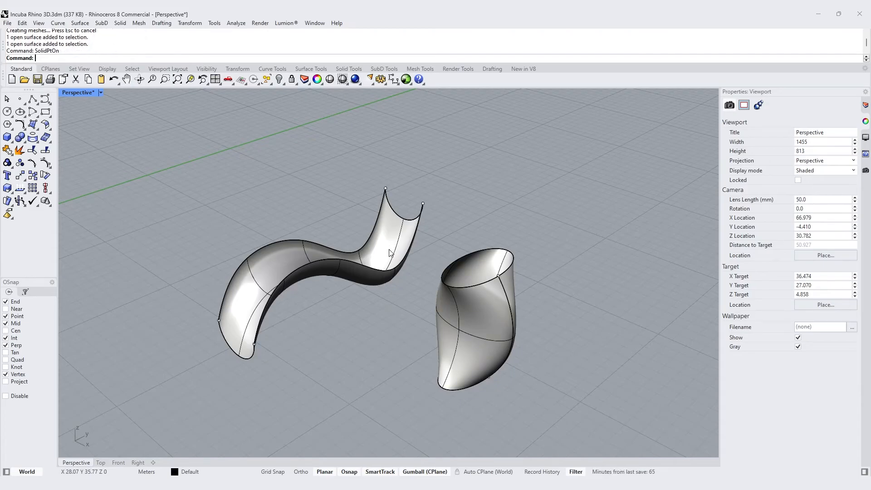
{"action": "left_click", "coordinate": [389, 252]}
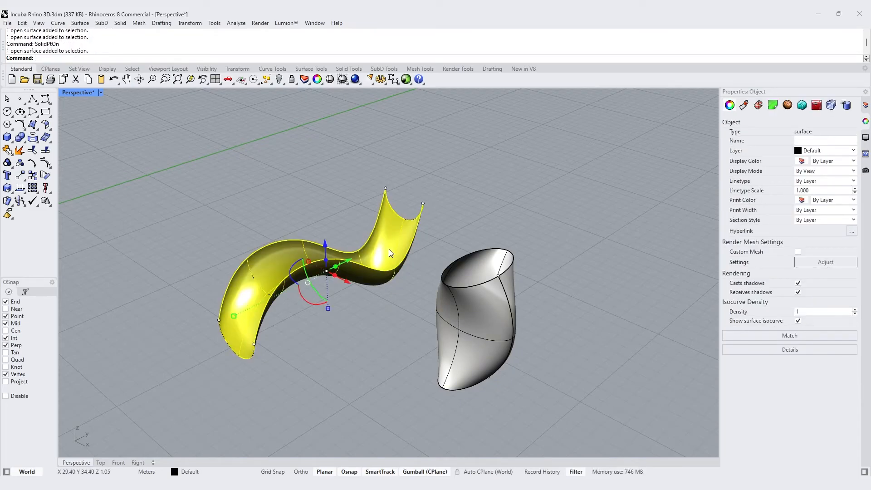
{"action": "type", "text": "PointsOn"}
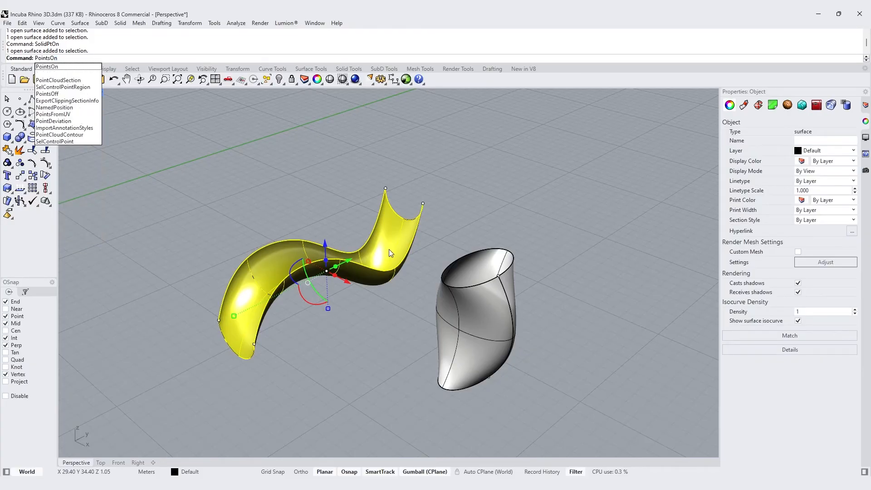
{"action": "key", "text": "Return"}
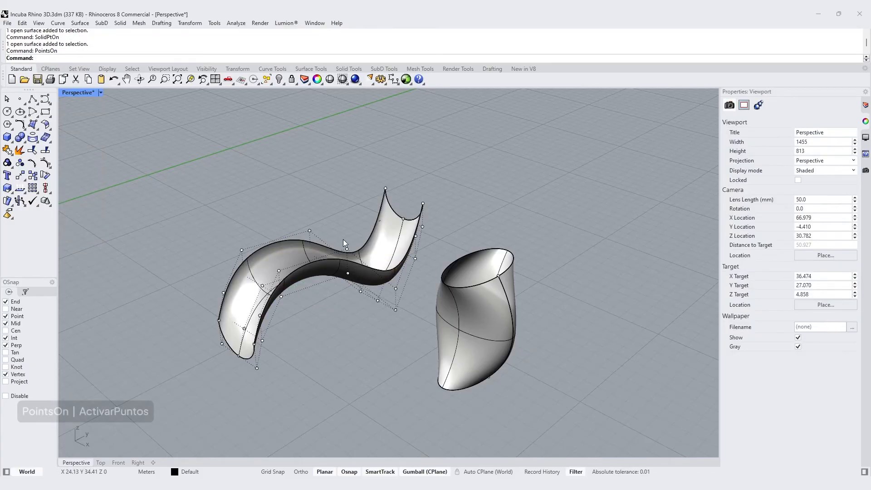
- Reshape the wavy surface by raising two upper control points mid-length and moving the far end's control points up and outward
{"action": "left_click", "coordinate": [309, 231]}
{"action": "left_click", "coordinate": [348, 251], "text": "shift"}
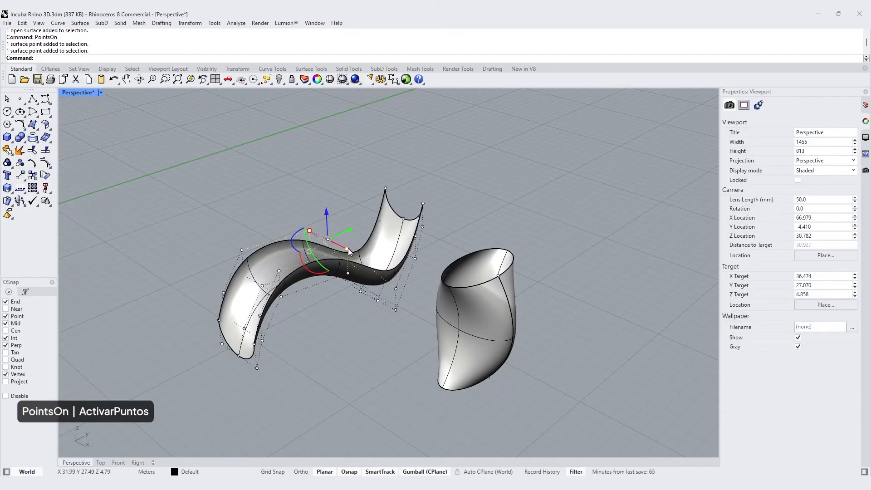
{"action": "left_click_drag", "start_coordinate": [327, 212], "coordinate": [439, 232]}
{"action": "left_click", "coordinate": [363, 168]}
{"action": "left_click_drag", "start_coordinate": [425, 200], "coordinate": [416, 152]}
{"action": "left_click", "coordinate": [475, 177]}
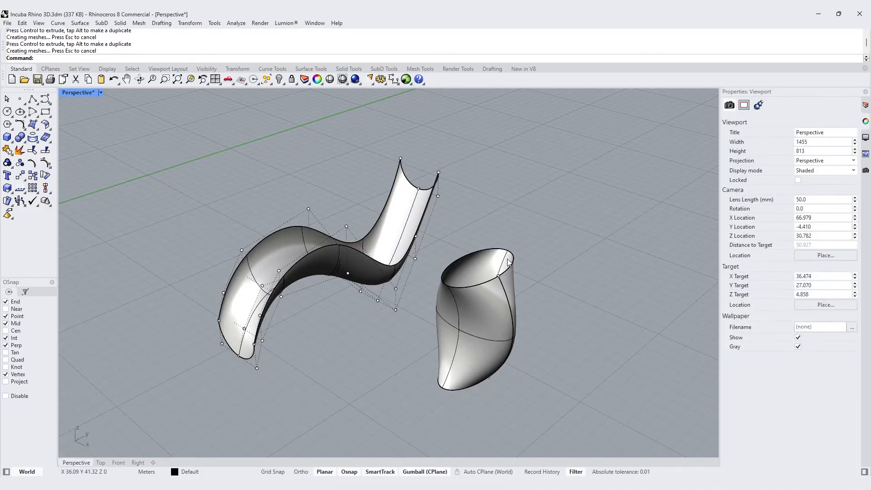
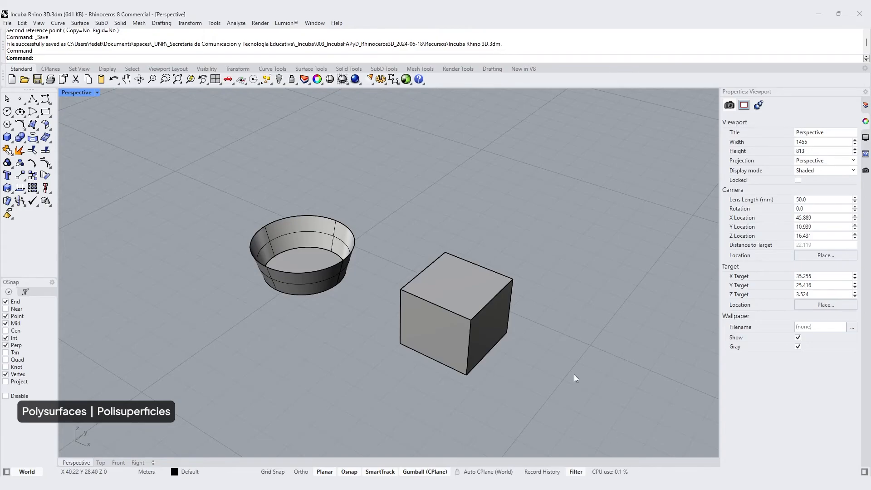
- Select the bowl and the box in turn to check each object's type in its properties, and clear the selection
{"action": "left_click", "coordinate": [312, 255]}
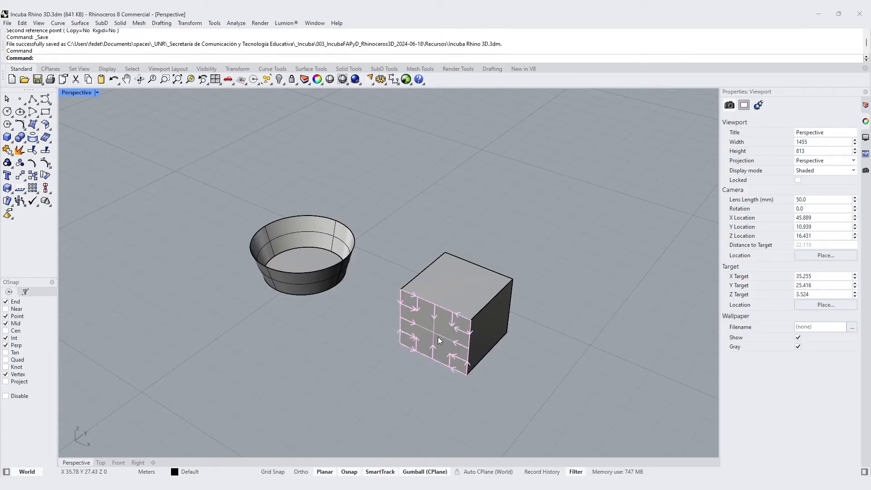
{"action": "left_click", "coordinate": [330, 231]}
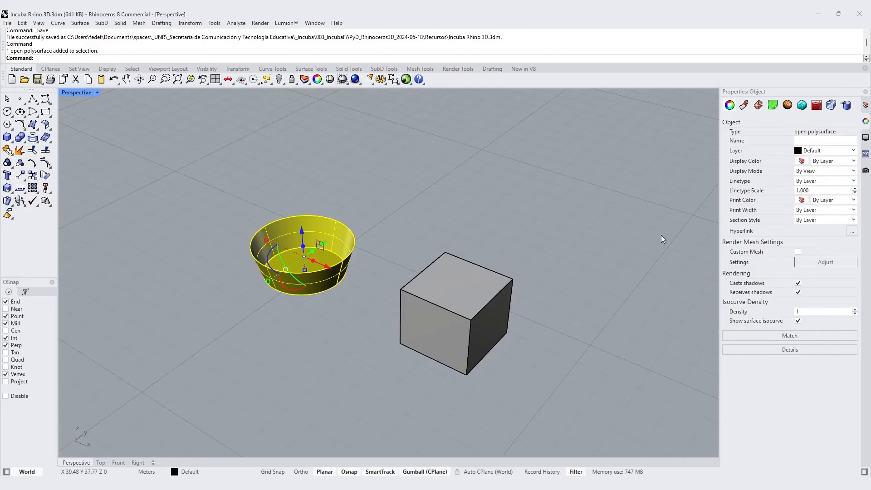
{"action": "left_click", "coordinate": [498, 301]}
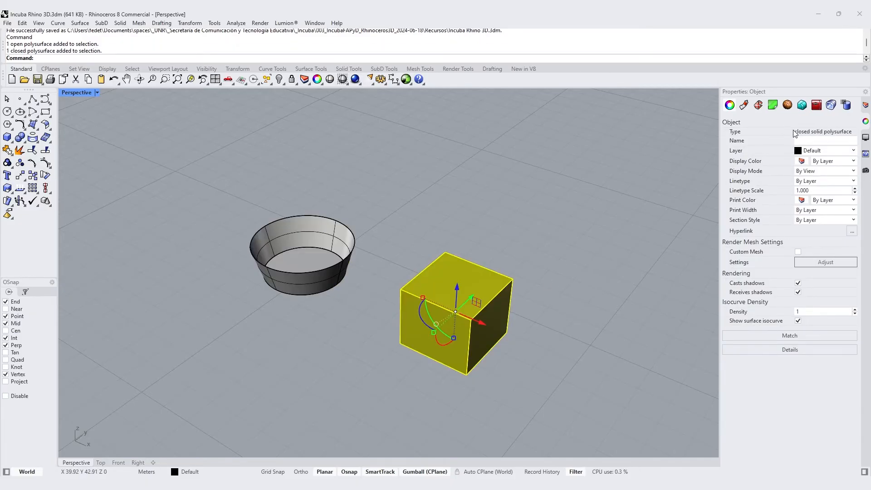
{"action": "left_click", "coordinate": [526, 194]}
- Select both the bowl and the box and try to turn on their control points with PointsOn
{"action": "left_click_drag", "start_coordinate": [527, 193], "coordinate": [220, 377]}
{"action": "type", "text": "PointsOn"}
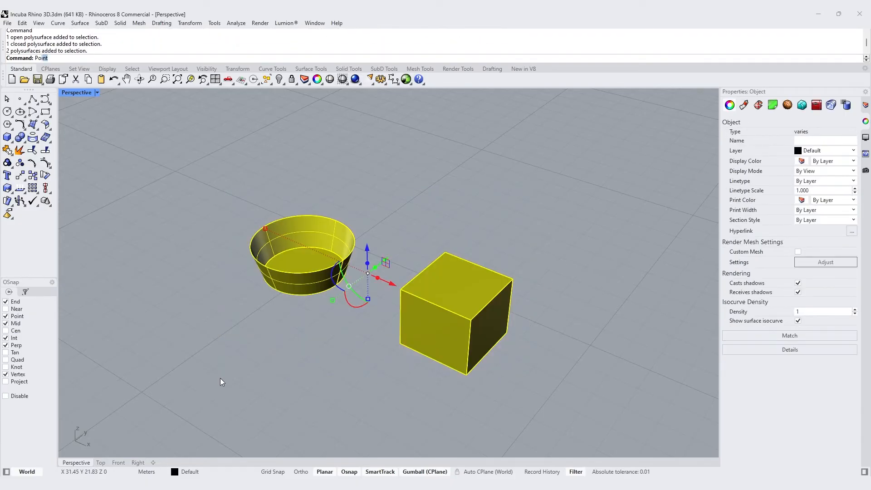
{"action": "key", "text": "Return"}
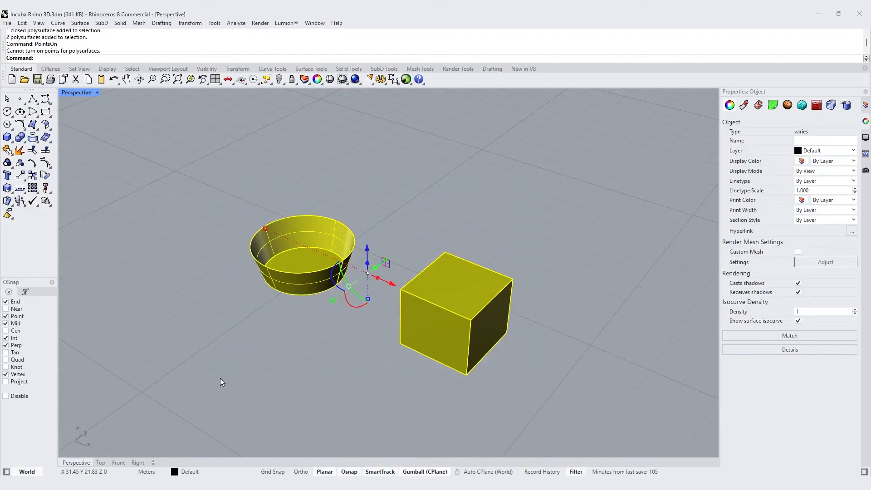
- Turn on the solid edit points of the bowl and the box with SolidPtOn
{"action": "left_click", "coordinate": [345, 69]}
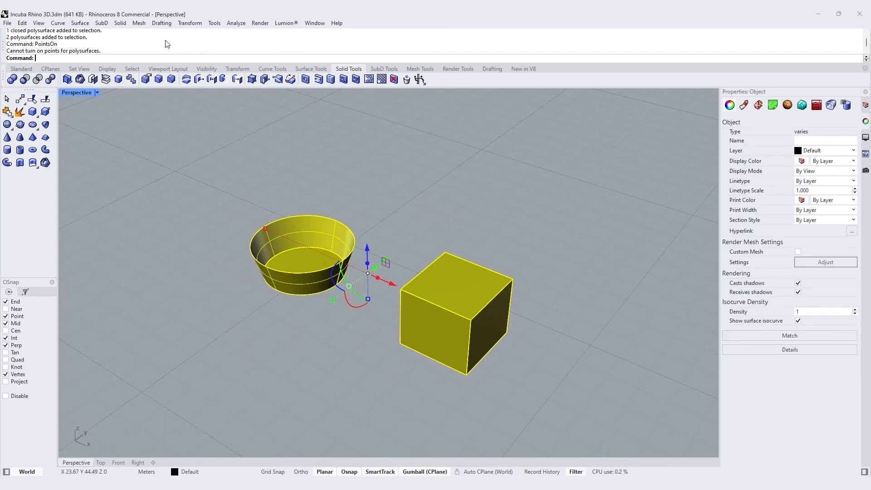
{"action": "left_click", "coordinate": [21, 69]}
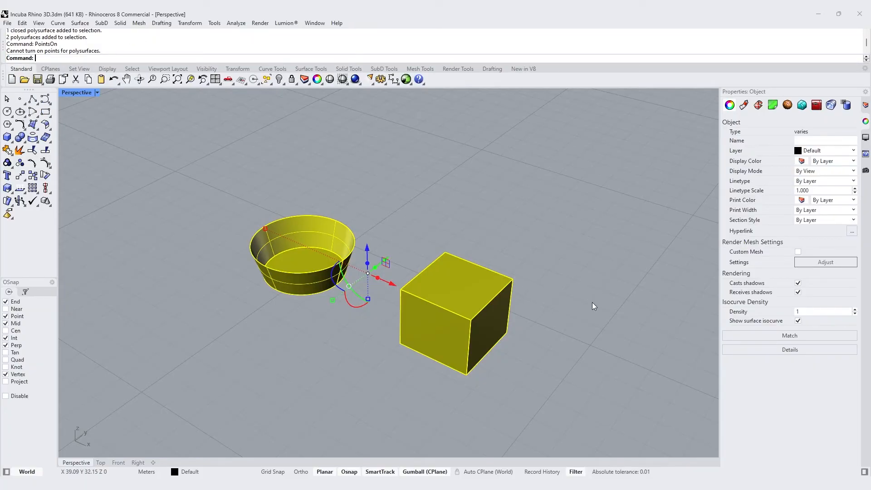
{"action": "type", "text": "SolidPtOn"}
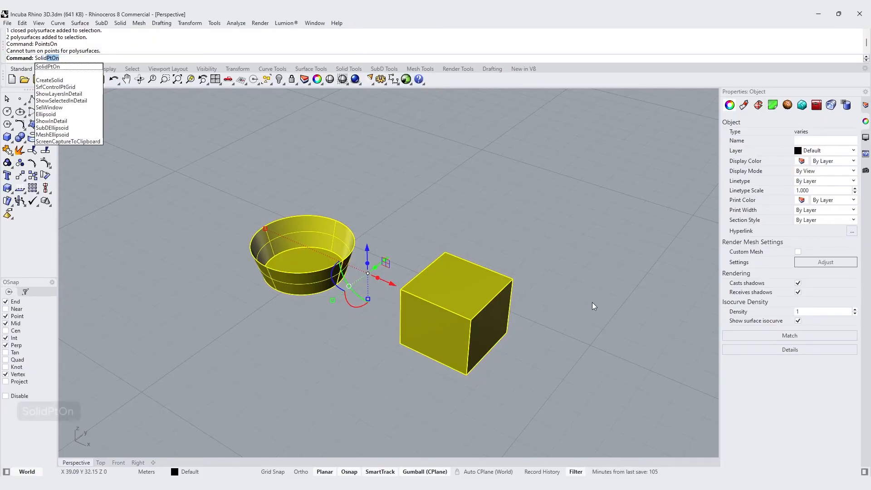
{"action": "key", "text": "Return"}
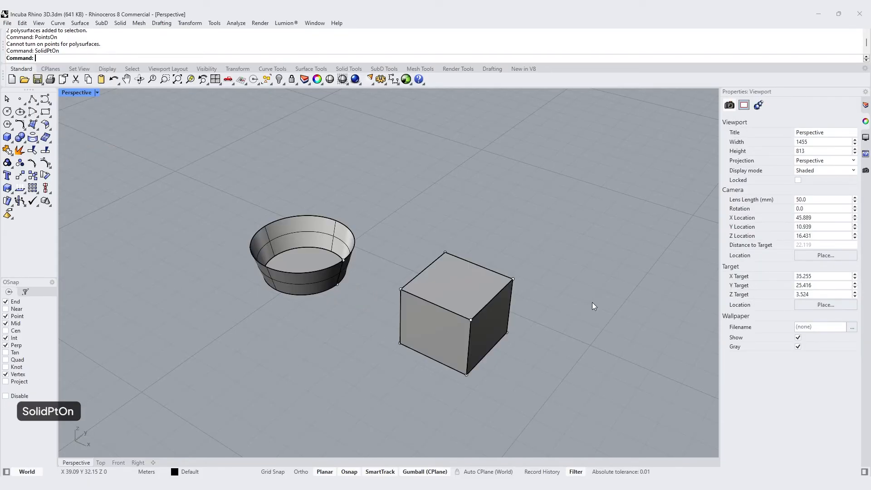
- Raise the bowl's rim by its edit point and lower the box's upper corner nearest the bowl
{"action": "left_click_drag", "start_coordinate": [345, 262], "coordinate": [354, 245]}
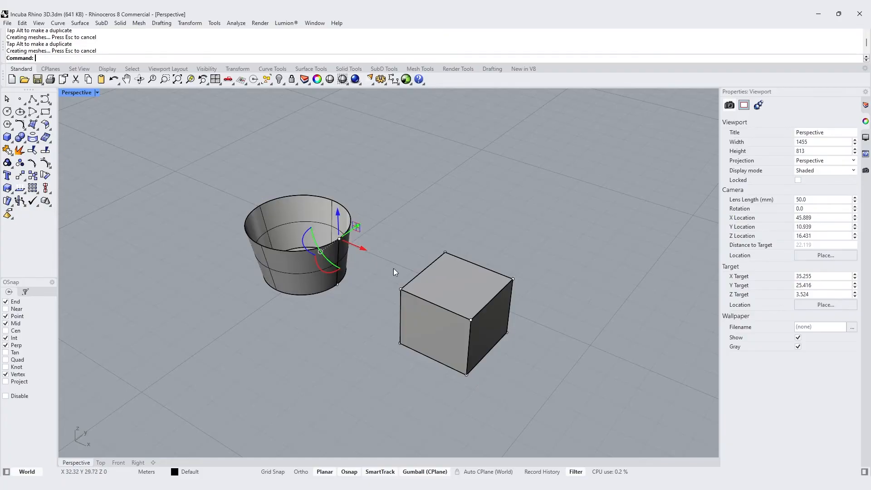
{"action": "left_click", "coordinate": [400, 289]}
{"action": "left_click_drag", "start_coordinate": [400, 265], "coordinate": [399, 290]}
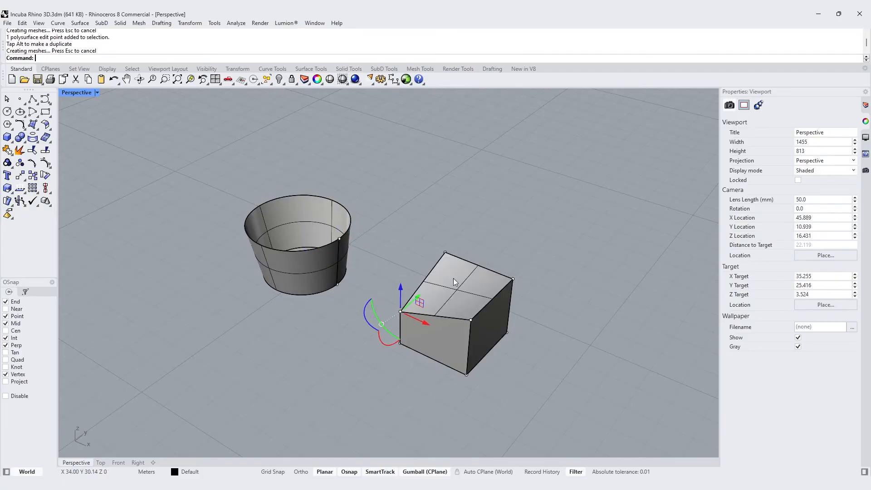
- Raise the box's far upper corner on the side away from the bowl and the bottom corner beneath it by their solid points
{"action": "left_click", "coordinate": [513, 278]}
{"action": "left_click_drag", "start_coordinate": [513, 261], "coordinate": [516, 244]}
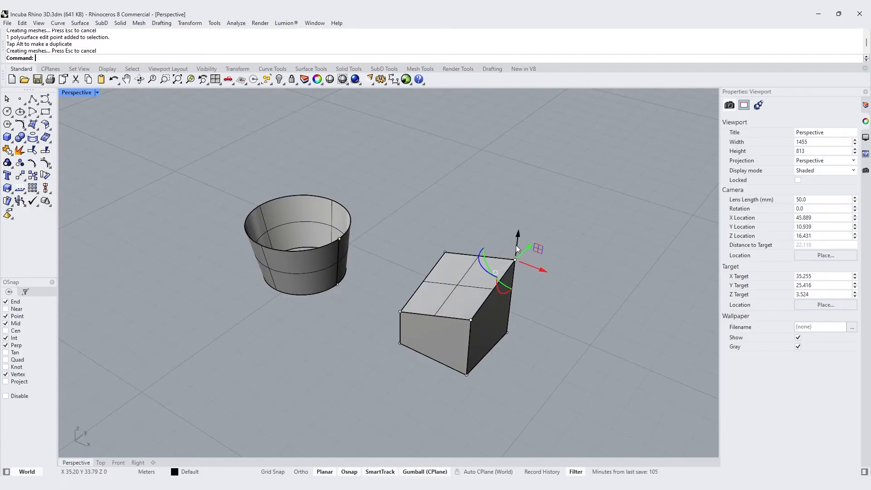
{"action": "left_click", "coordinate": [508, 332]}
{"action": "left_click_drag", "start_coordinate": [510, 319], "coordinate": [512, 297]}
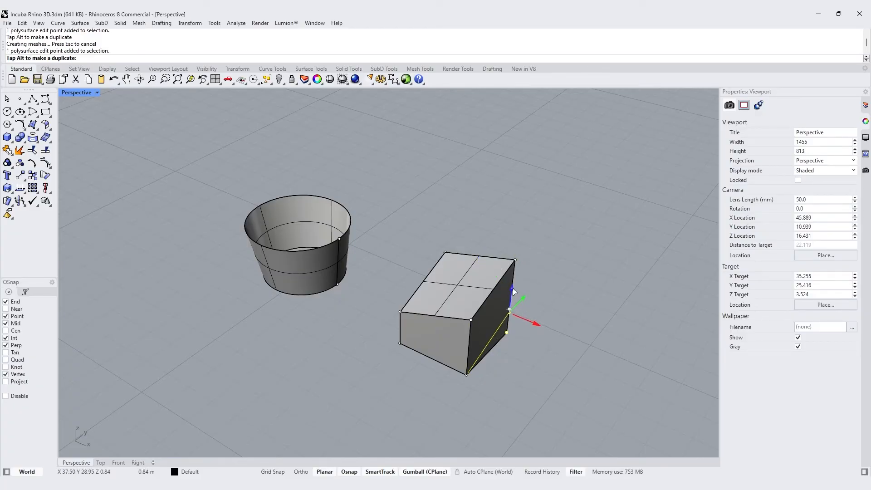
{"action": "key", "text": "Escape"}
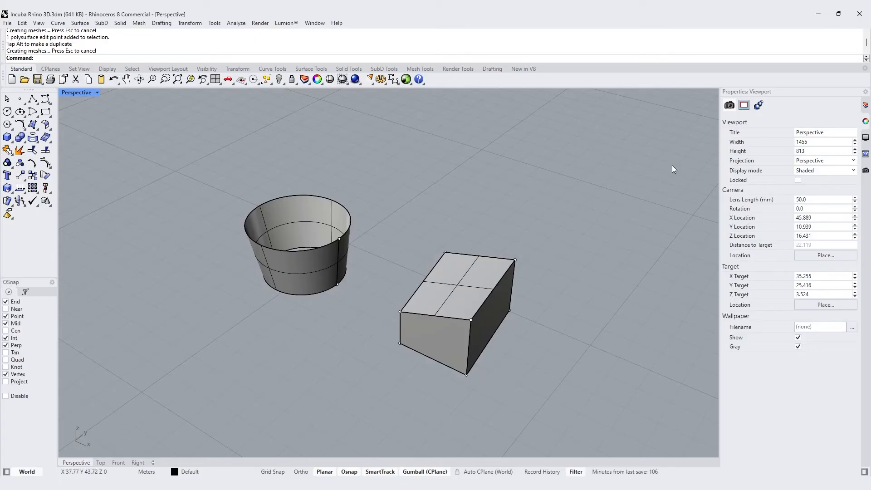
- Move the curved wall surface from its lower end corner onto the edge of the flat circular surface
{"action": "scroll", "coordinate": [667, 171], "scroll_direction": "down", "scroll_amount": 4}
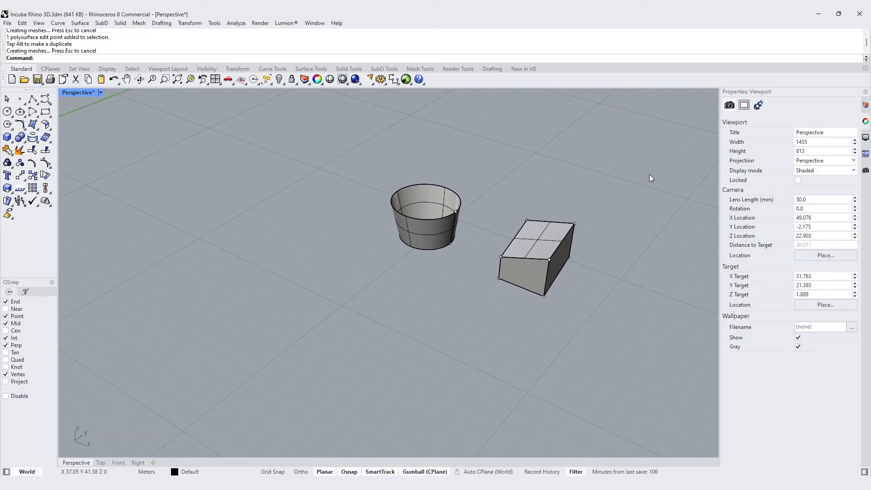
{"action": "right_click_drag", "start_coordinate": [649, 174], "coordinate": [138, 264], "text": "shift"}
{"action": "scroll", "coordinate": [572, 299], "scroll_direction": "up", "scroll_amount": 3}
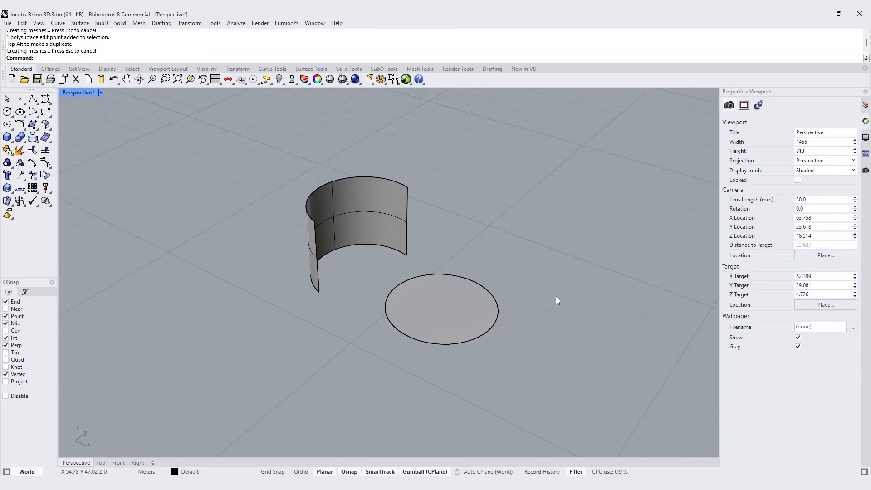
{"action": "left_click", "coordinate": [362, 227]}
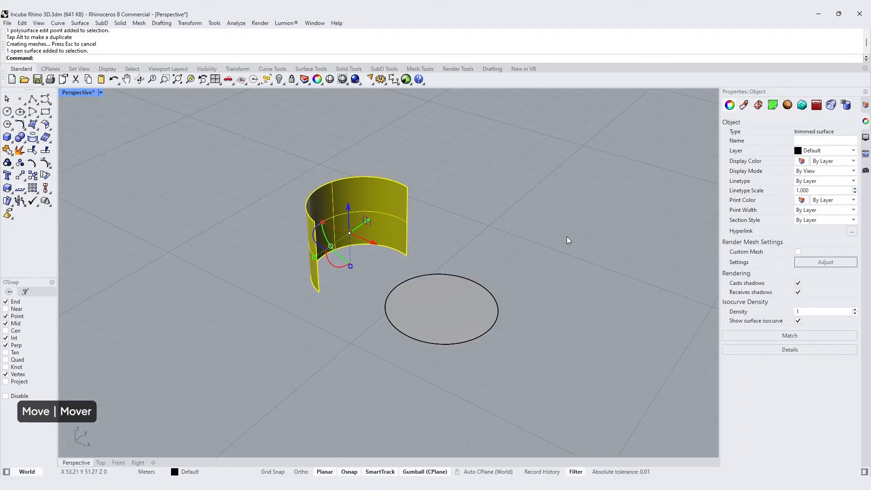
{"action": "type", "text": "m"}
{"action": "key", "text": "Return"}
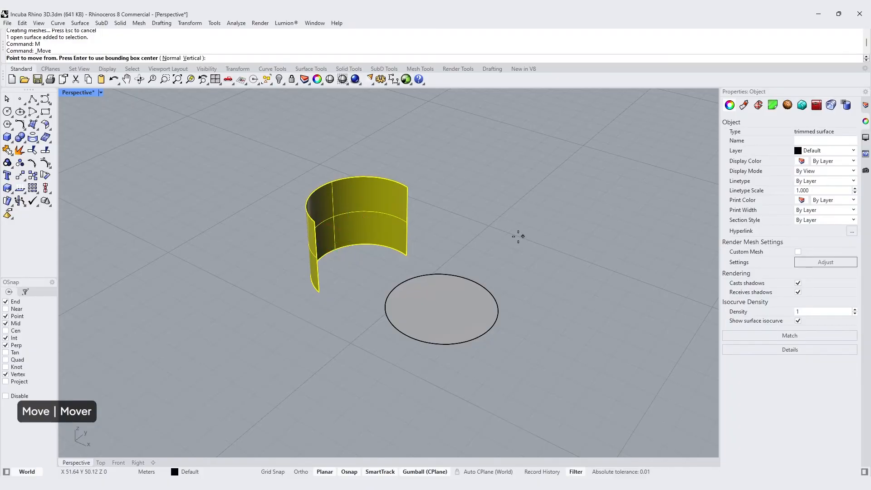
{"action": "left_click", "coordinate": [409, 254]}
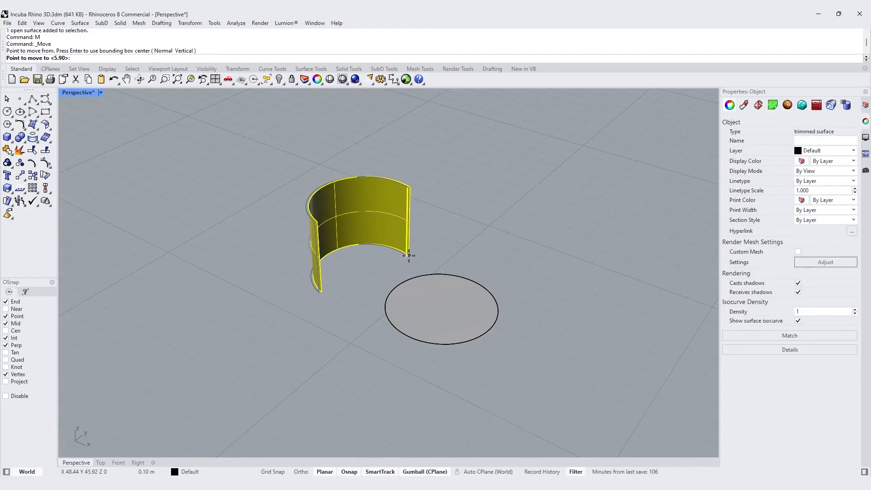
{"action": "left_click", "coordinate": [475, 282]}
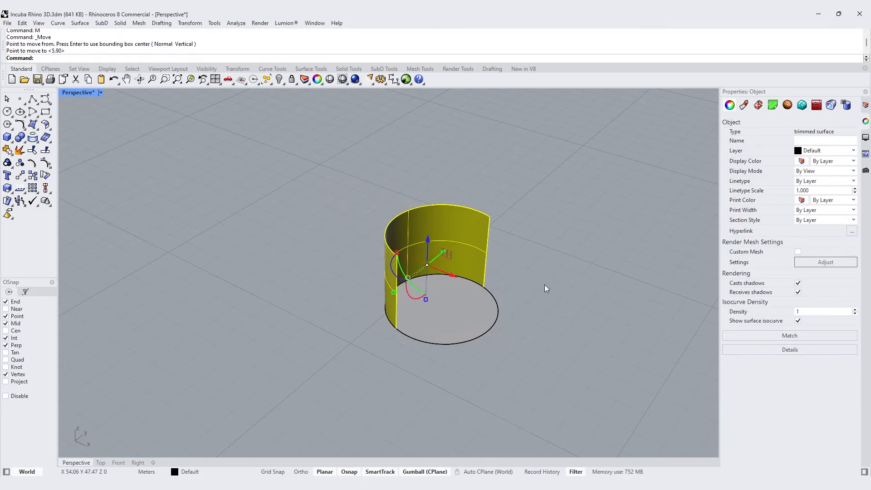
{"action": "key", "text": "Escape"}
- Select the circular base and the curved wall in turn to check whether they are separate surfaces
{"action": "left_click", "coordinate": [499, 315]}
{"action": "left_click", "coordinate": [486, 233]}
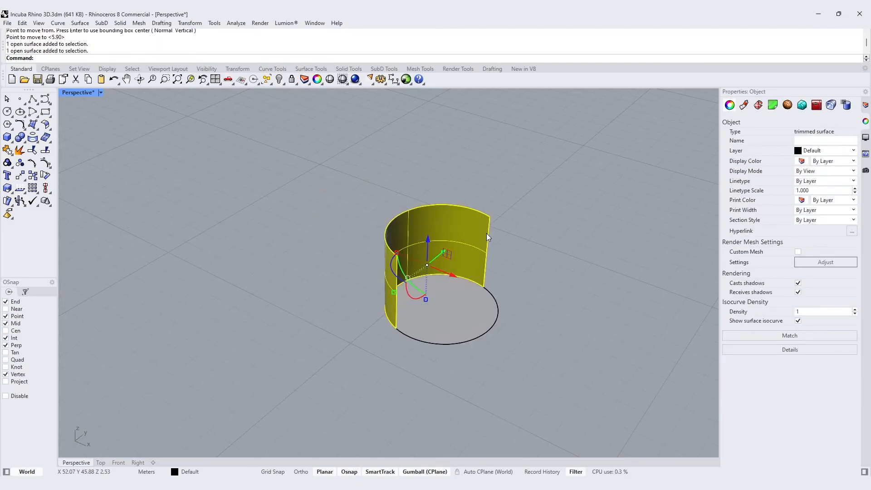
{"action": "left_click", "coordinate": [500, 306]}
{"action": "left_click", "coordinate": [561, 304]}
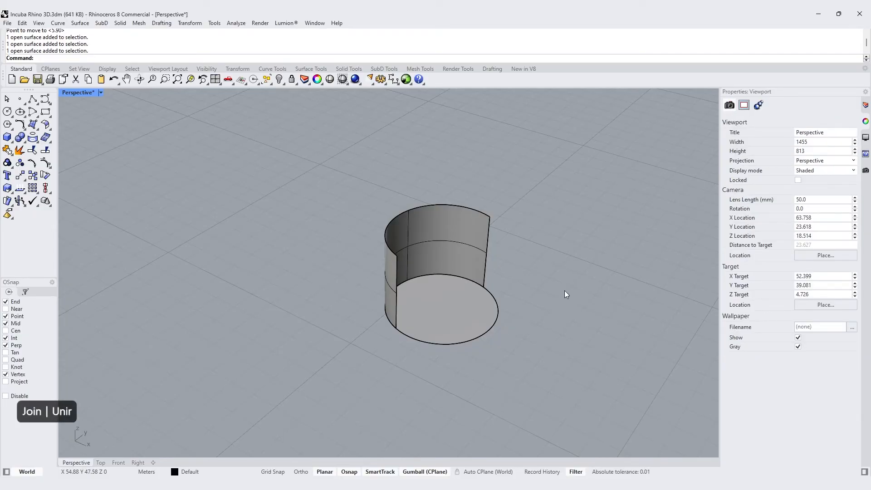
- Join the curved wall and the circular base into one polysurface
{"action": "left_click_drag", "start_coordinate": [567, 212], "coordinate": [376, 352]}
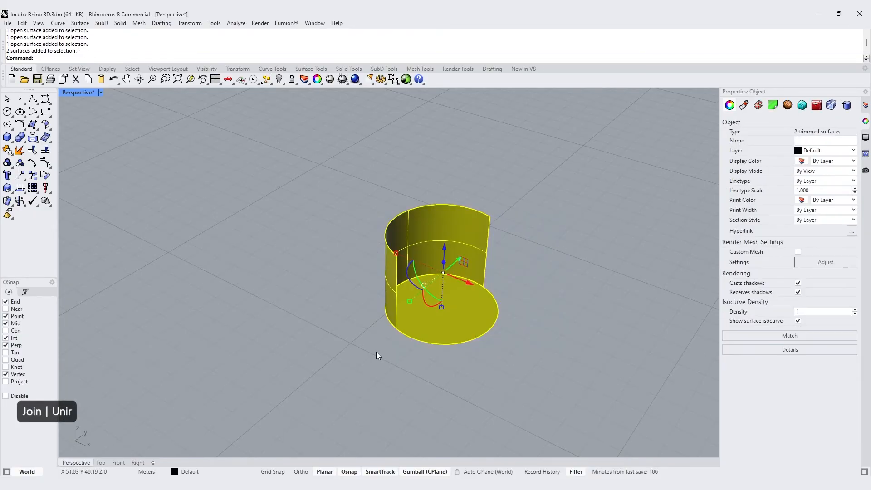
{"action": "type", "text": "Join"}
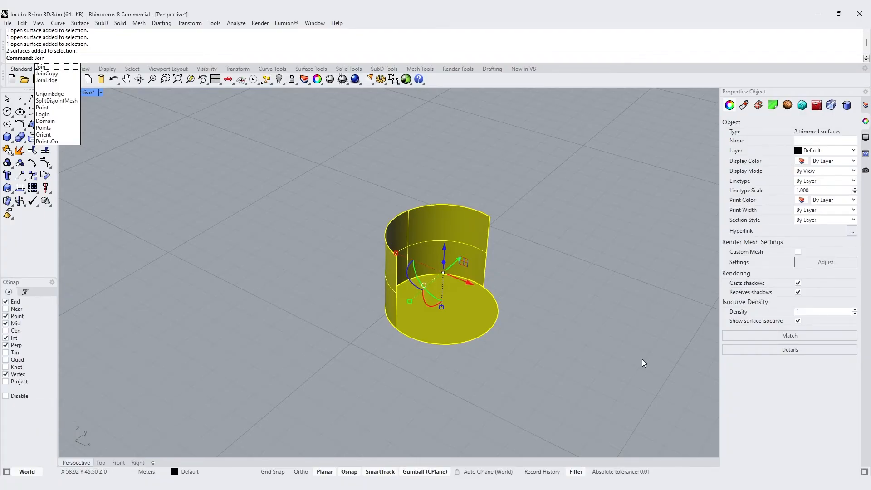
{"action": "key", "text": "Return"}
{"action": "left_click", "coordinate": [642, 359]}
- Shift the joined wall and base together a short way in negative X and check the object's type
{"action": "left_click", "coordinate": [452, 257]}
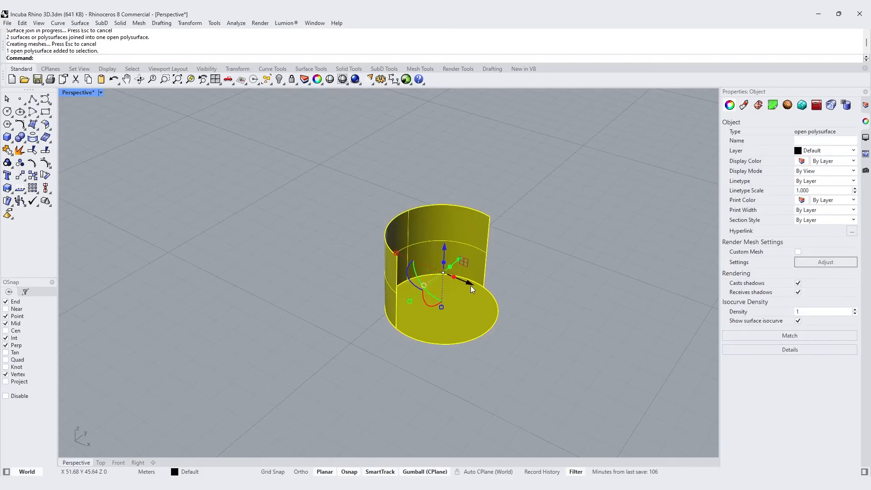
{"action": "left_click_drag", "start_coordinate": [470, 282], "coordinate": [442, 269]}
{"action": "left_click", "coordinate": [503, 255]}
{"action": "left_click", "coordinate": [453, 249]}
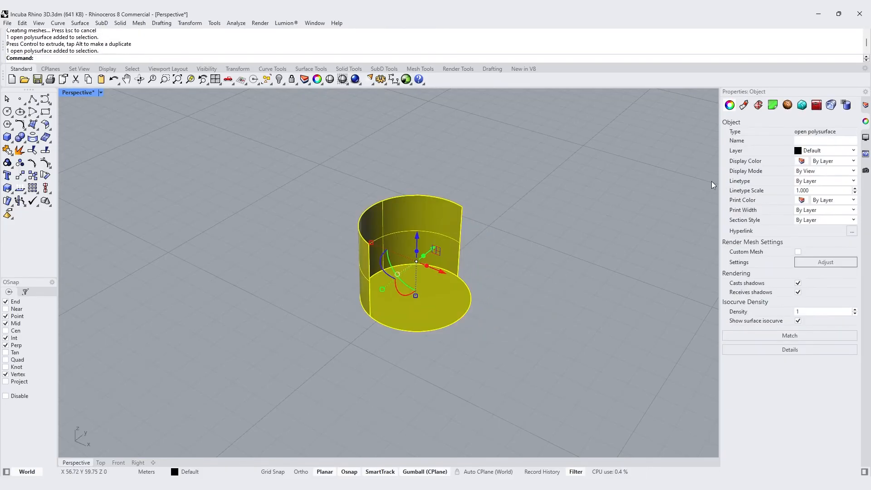
{"action": "left_click", "coordinate": [540, 257]}
- Explode the wall-and-base polysurface into separate surfaces and move the curved wall away from the circular base
{"action": "left_click", "coordinate": [429, 286]}
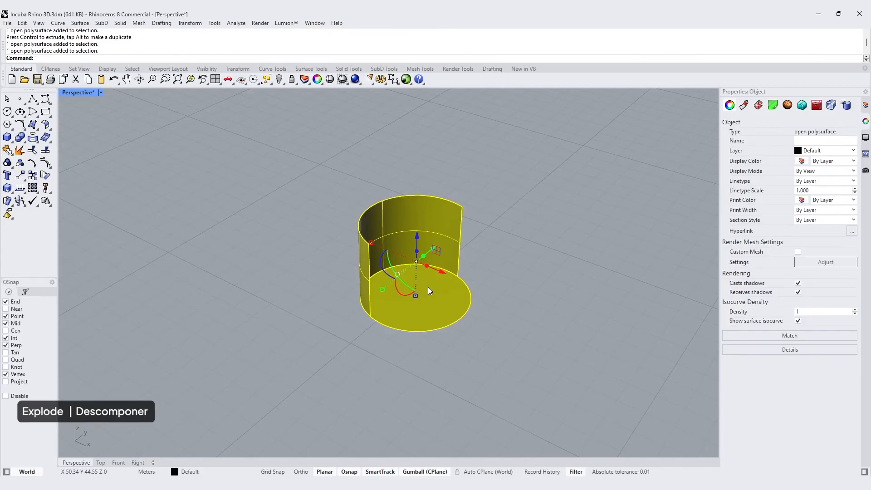
{"action": "type", "text": "Explode"}
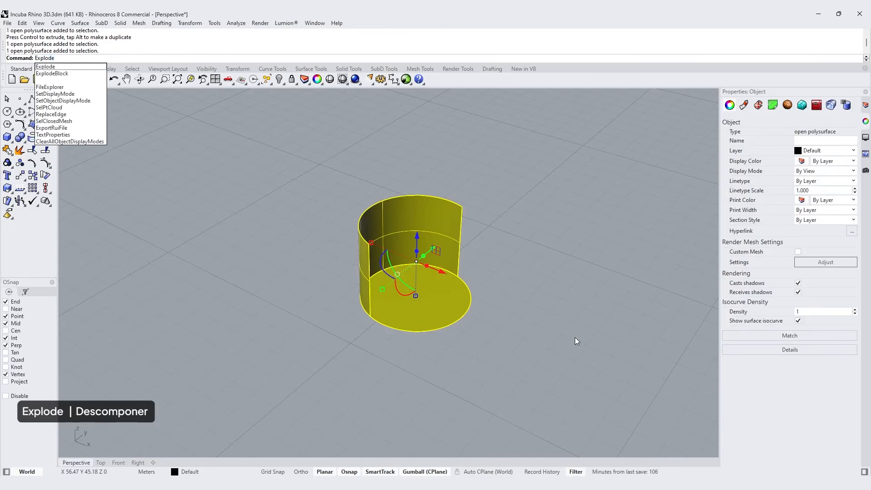
{"action": "key", "text": "Return"}
{"action": "left_click", "coordinate": [575, 337]}
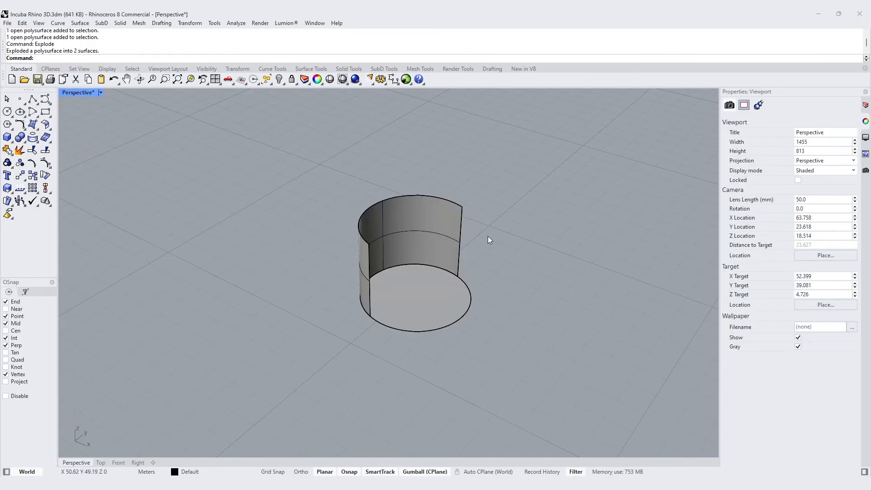
{"action": "left_click", "coordinate": [441, 235]}
{"action": "left_click_drag", "start_coordinate": [419, 258], "coordinate": [367, 224]}
{"action": "left_click", "coordinate": [554, 273]}
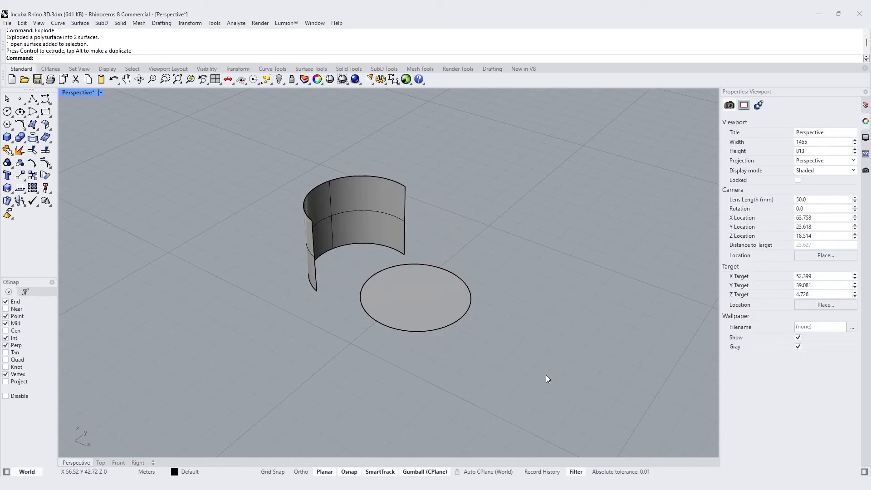
- Select the scalloped open curve and the middle four-lobed curve in turn to compare their curve types
{"action": "right_click_drag", "start_coordinate": [612, 230], "coordinate": [233, 187], "text": "shift"}
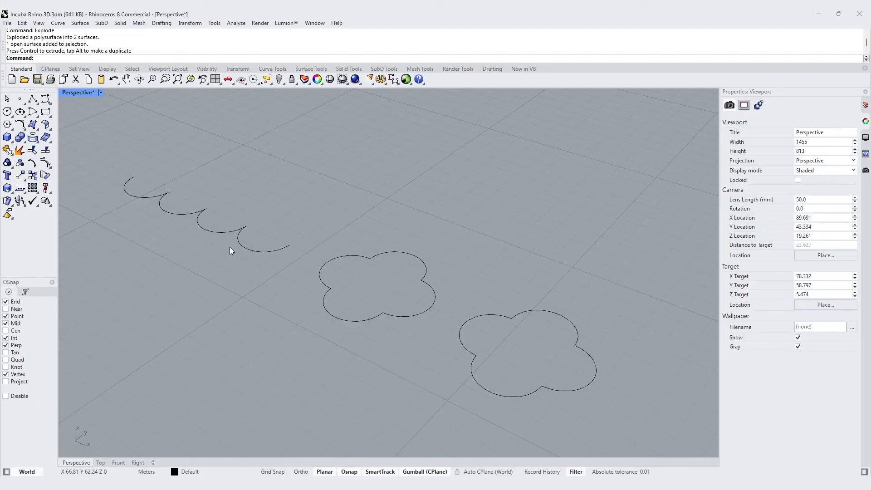
{"action": "left_click", "coordinate": [250, 248]}
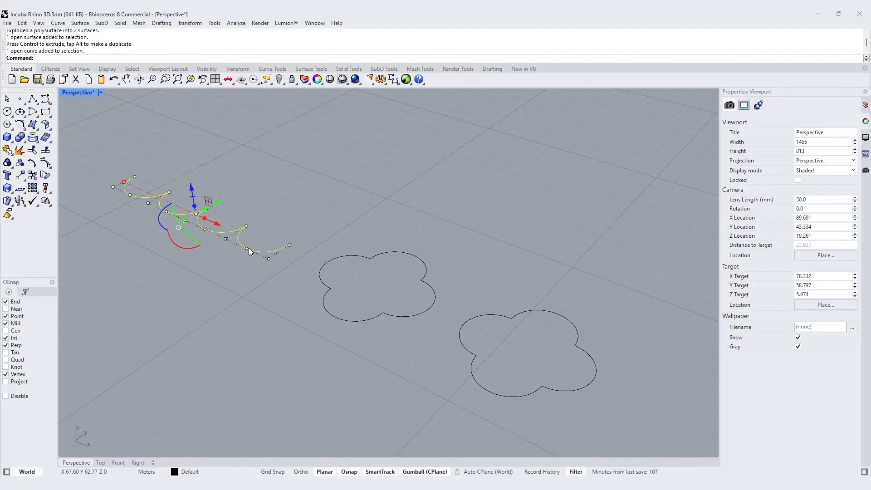
{"action": "left_click", "coordinate": [327, 294]}
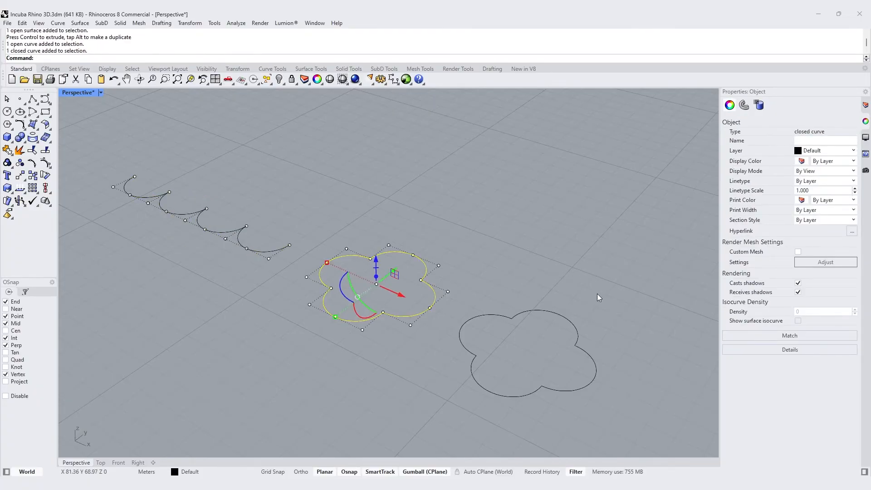
{"action": "left_click", "coordinate": [622, 307]}
{"action": "right_click_drag", "start_coordinate": [647, 240], "coordinate": [655, 270], "text": "shift"}
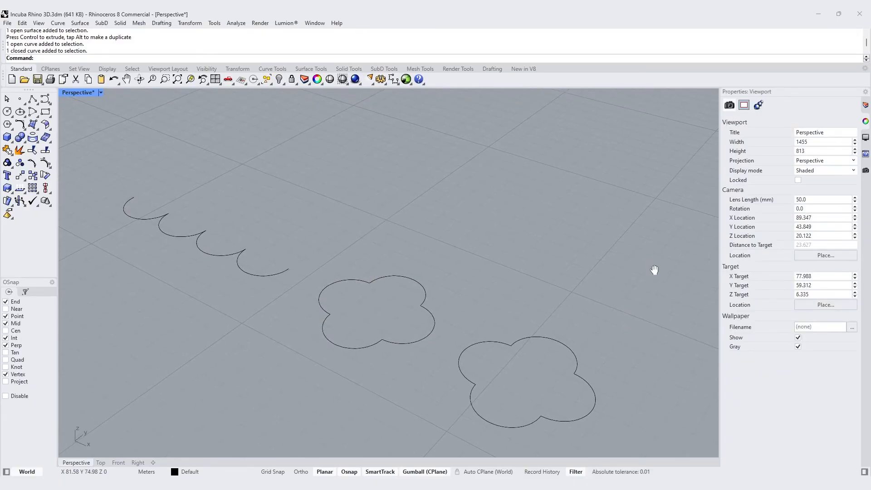
- Extrude the scalloped open curve vertically upward with the gumball's extrude handle
{"action": "left_click", "coordinate": [262, 278]}
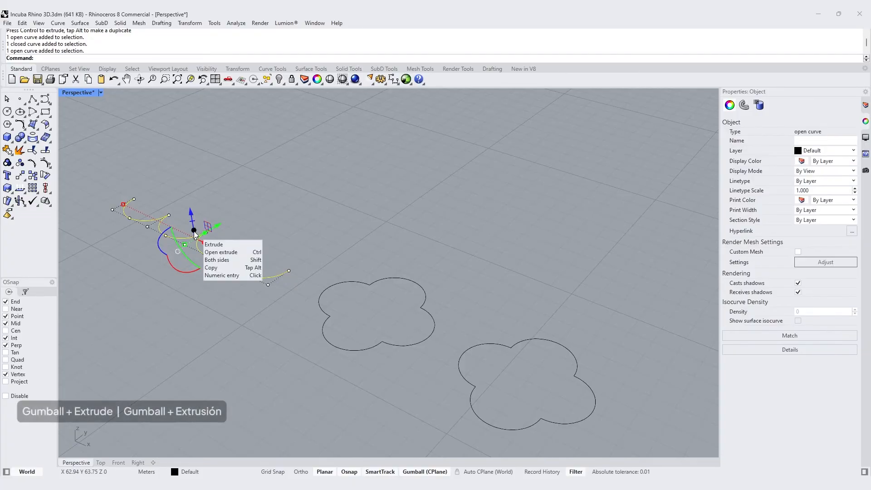
{"action": "left_click_drag", "start_coordinate": [195, 230], "coordinate": [192, 157]}
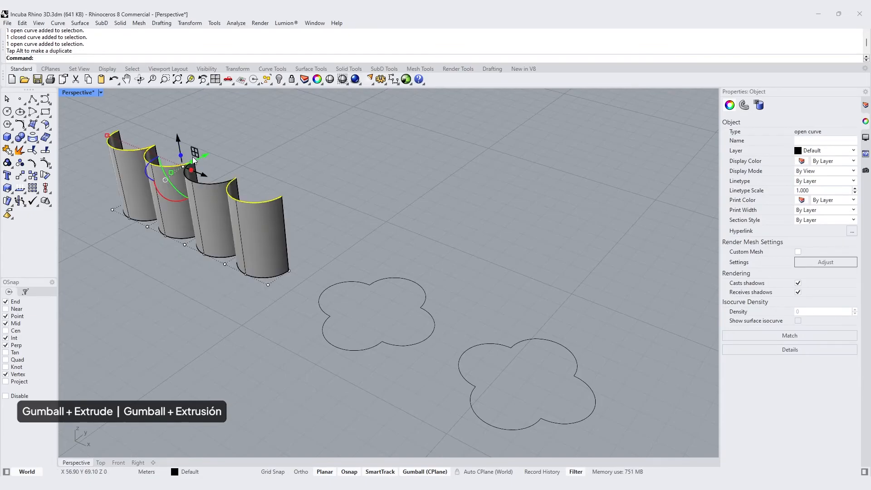
{"action": "key", "text": "Escape"}
- Check the object type of the scalloped extrusion and select its four curved faces one after another as sub-objects
{"action": "left_click", "coordinate": [266, 235]}
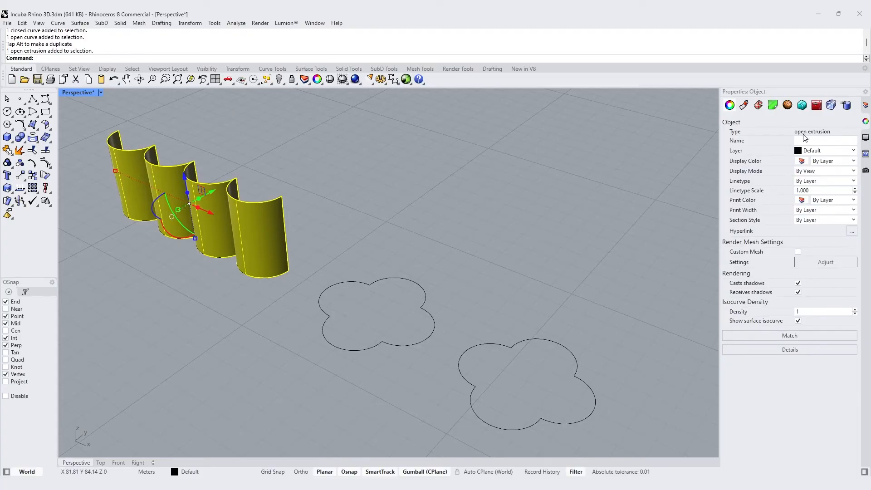
{"action": "left_click", "coordinate": [503, 284]}
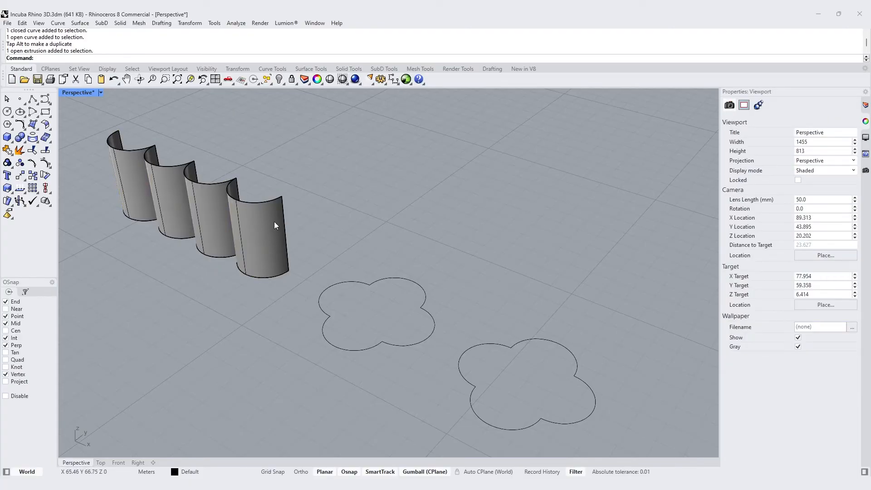
{"action": "left_click_drag", "start_coordinate": [273, 221], "coordinate": [206, 217]}
{"action": "left_click", "coordinate": [206, 216], "text": "shift"}
{"action": "left_click", "coordinate": [160, 189], "text": "shift"}
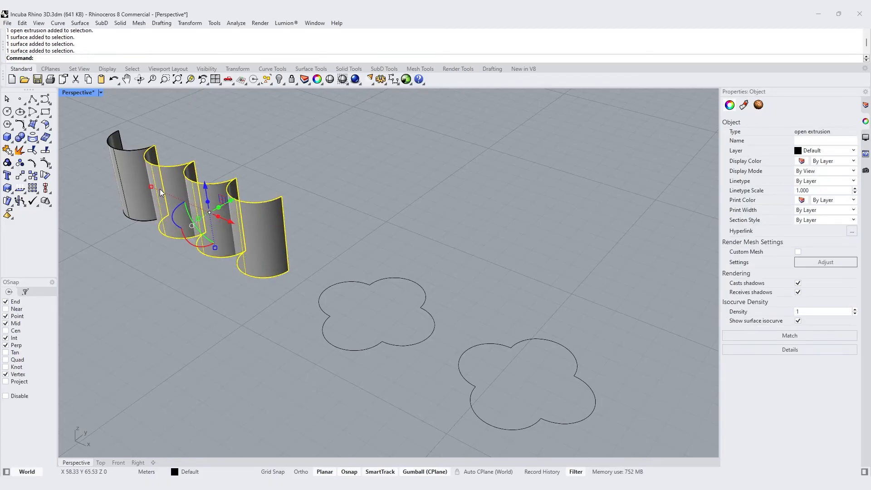
{"action": "left_click", "coordinate": [126, 167], "text": "shift"}
{"action": "left_click", "coordinate": [667, 265]}
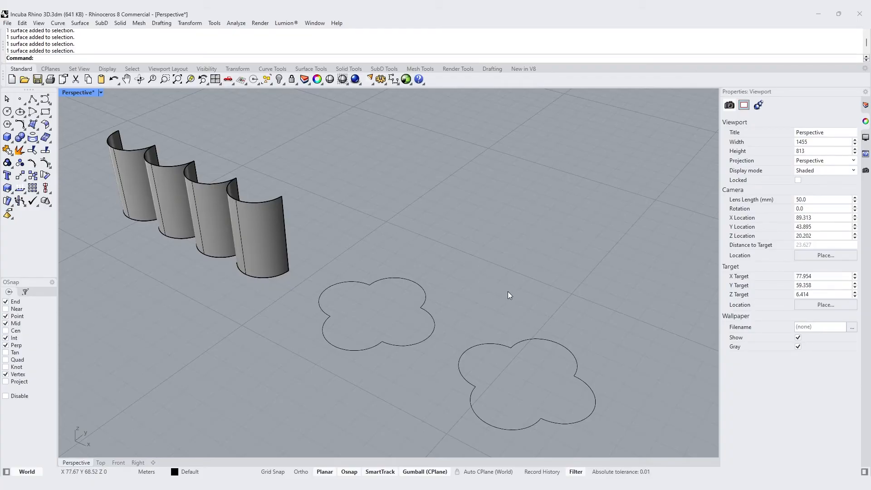
- Extrude the middle four-lobed closed curve upward about 3.4 m with ExtrudeCrv, trying Solid=Yes before finishing with Solid=No
{"action": "left_click", "coordinate": [422, 287]}
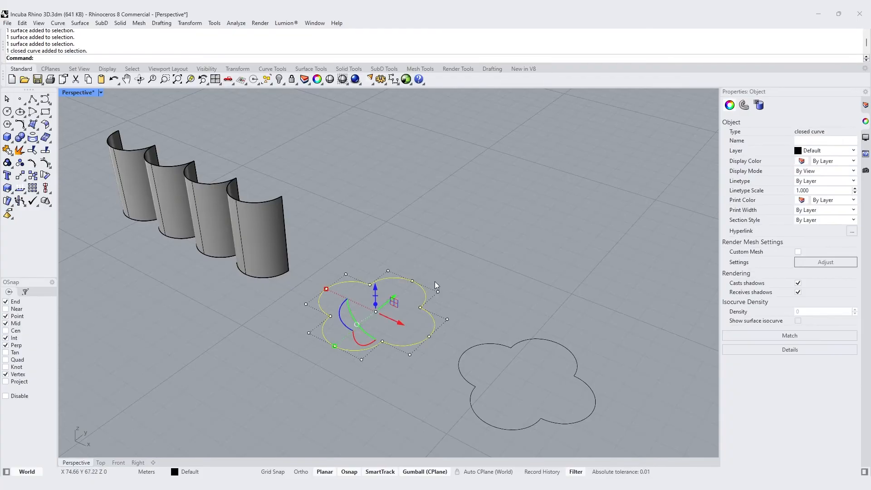
{"action": "type", "text": "ExtrudeCrv"}
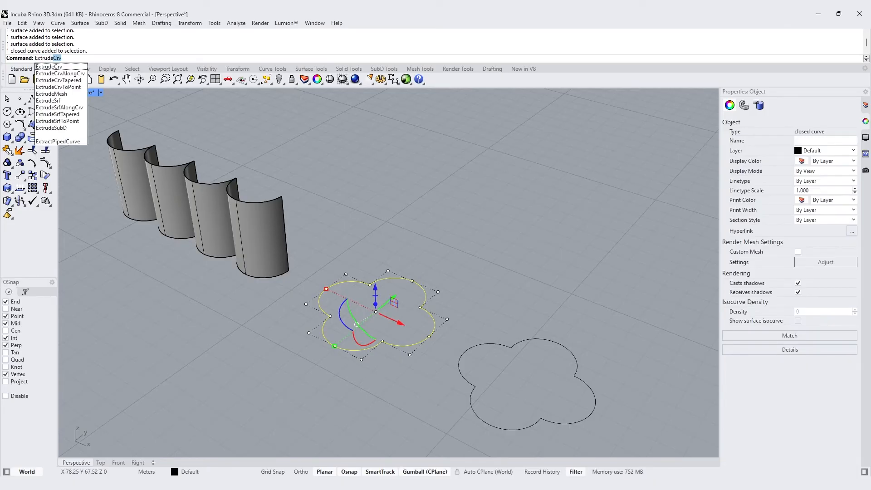
{"action": "key", "text": "Return"}
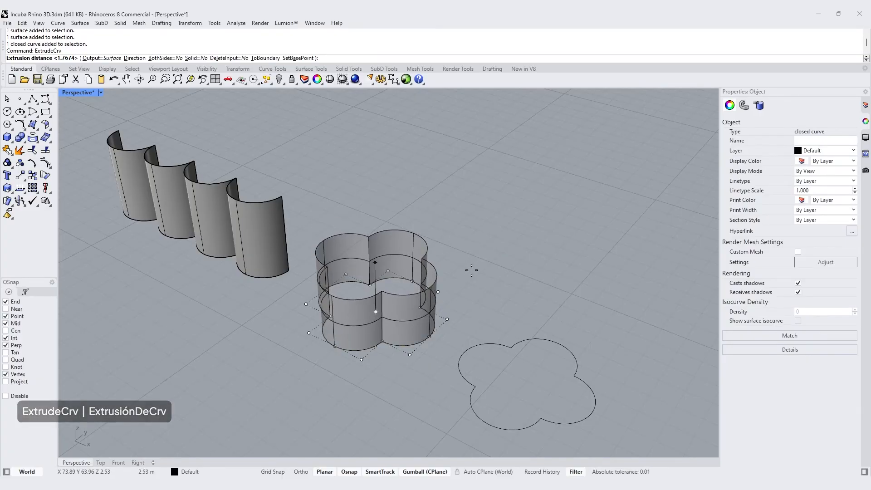
{"action": "left_click", "coordinate": [196, 59]}
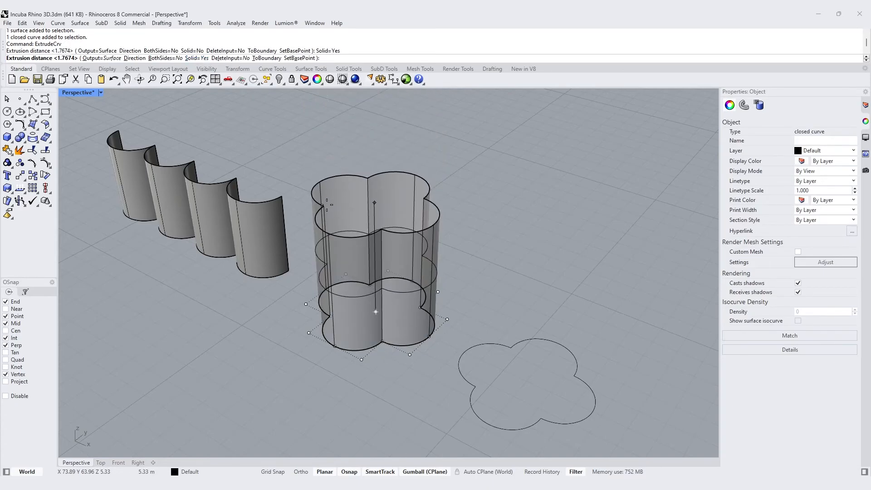
{"action": "left_click", "coordinate": [196, 58]}
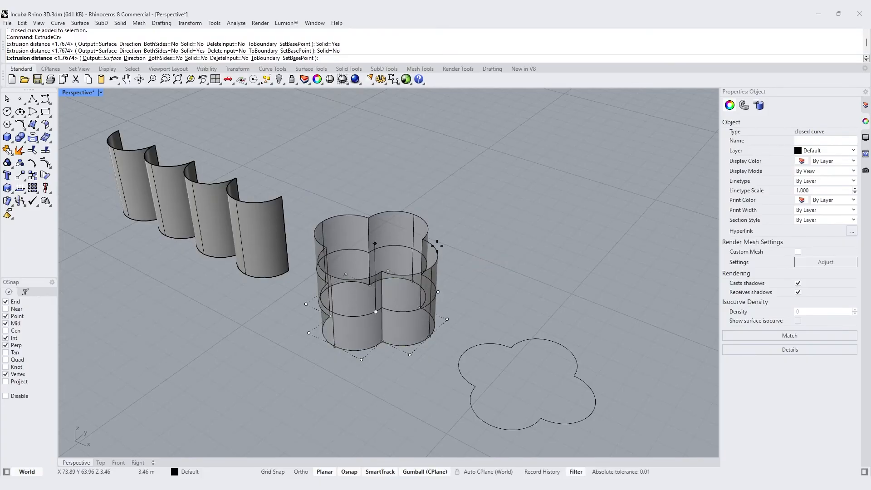
{"action": "key", "text": "Return"}
{"action": "left_click", "coordinate": [495, 266]}
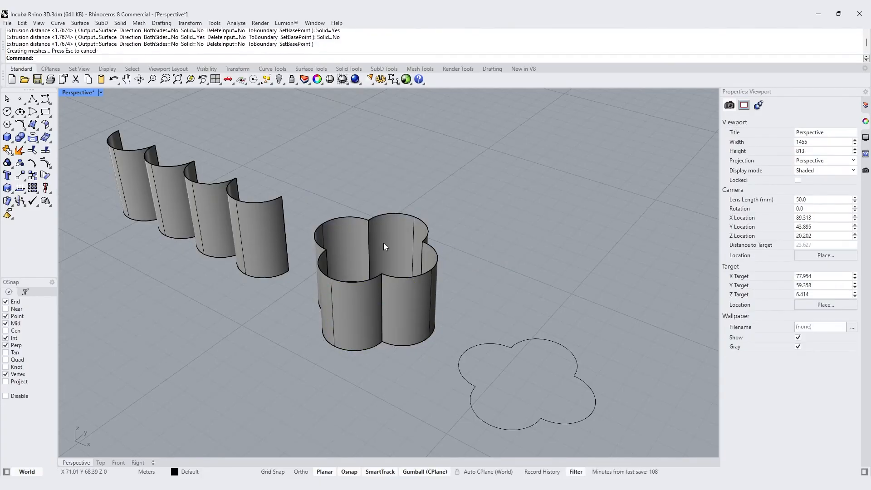
- Select several curved faces of the middle four-lobed extrusion one after another as sub-objects and check its object type
{"action": "left_click", "coordinate": [396, 241]}
{"action": "left_click", "coordinate": [350, 240], "text": "shift"}
{"action": "left_click", "coordinate": [347, 304], "text": "shift"}
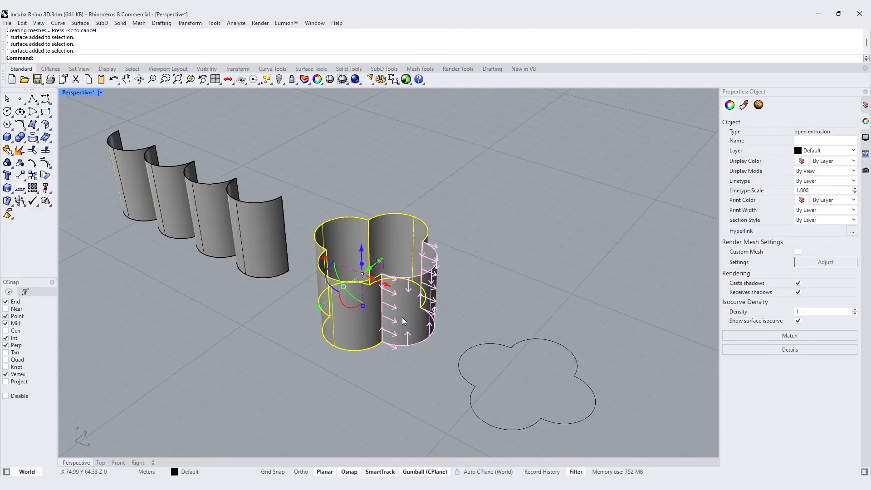
{"action": "left_click", "coordinate": [475, 274]}
- Extrude the remaining four-lobed closed curve vertically upward with the gumball's extrude handle
{"action": "right_click_drag", "start_coordinate": [475, 274], "coordinate": [487, 261]}
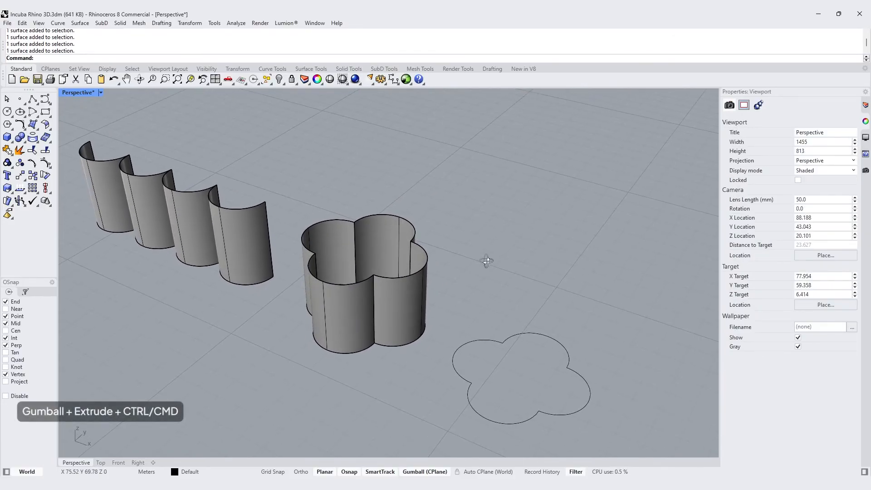
{"action": "left_click", "coordinate": [532, 333]}
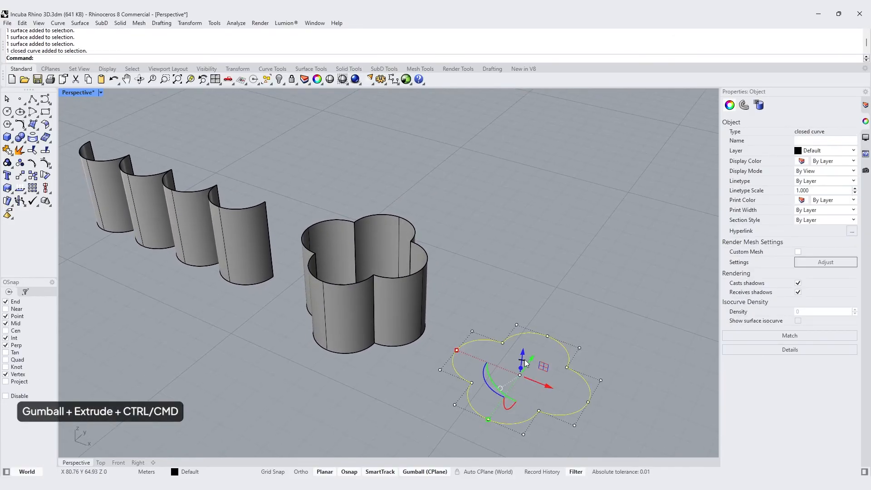
{"action": "left_click_drag", "start_coordinate": [521, 371], "coordinate": [503, 305], "text": "ctrl"}
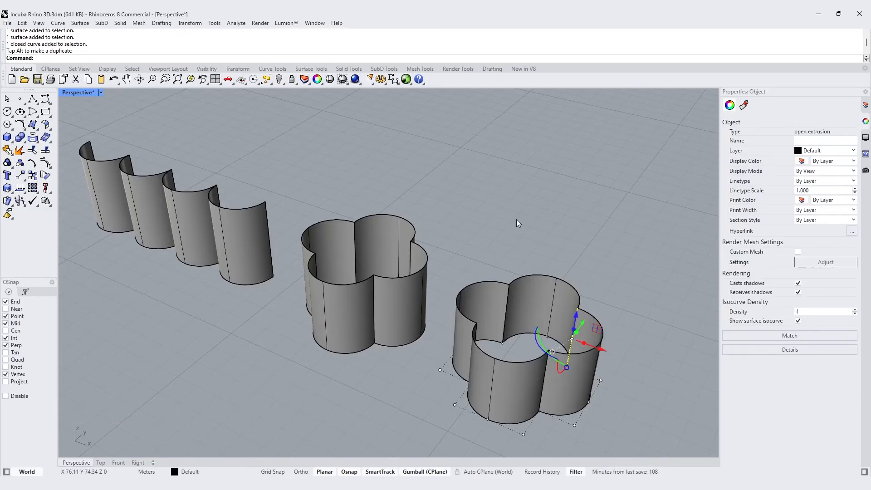
{"action": "left_click", "coordinate": [574, 223]}
{"action": "right_click_drag", "start_coordinate": [540, 317], "coordinate": [530, 323]}
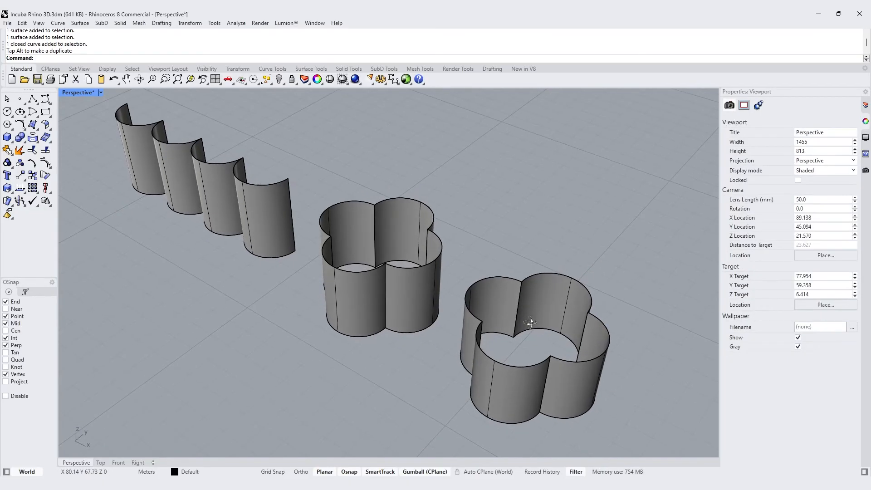
{"action": "right_click_drag", "start_coordinate": [484, 307], "coordinate": [475, 303], "text": "shift"}
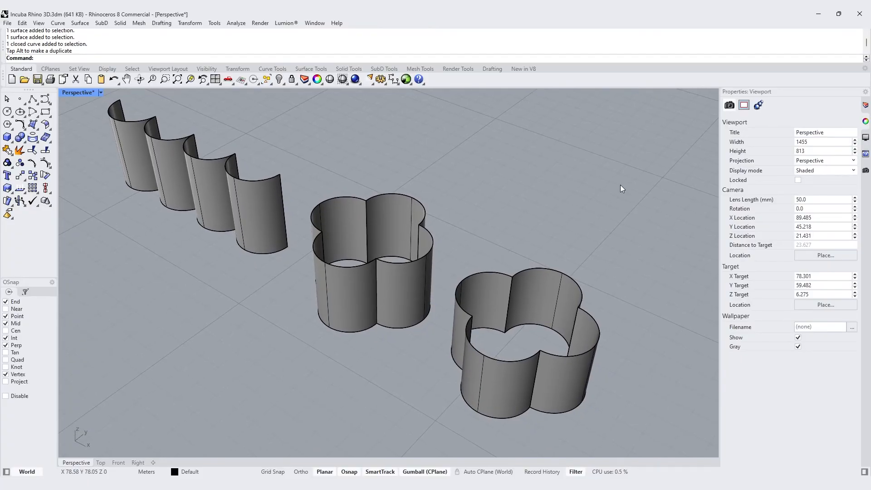
- Select the cylinder, the box and the tapered pentagonal solid in turn to compare their object types
{"action": "right_click_drag", "start_coordinate": [630, 163], "coordinate": [68, 191], "text": "shift"}
{"action": "right_click_drag", "start_coordinate": [671, 162], "coordinate": [450, 222], "text": "shift"}
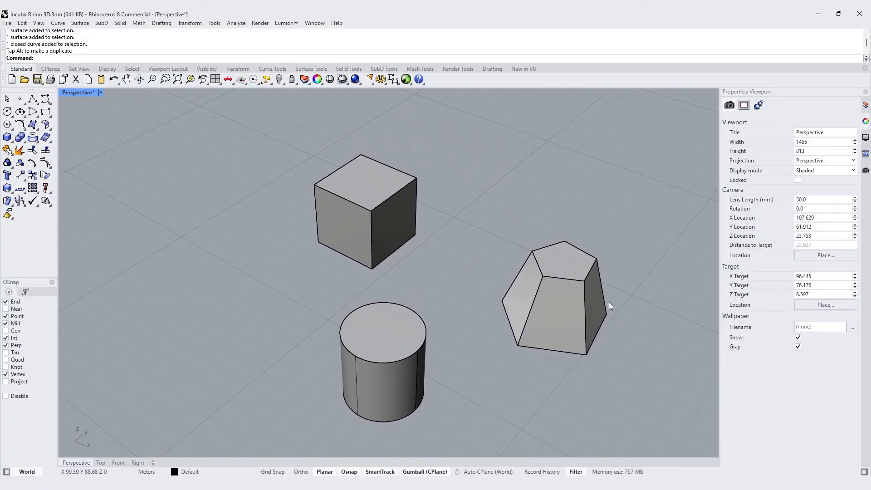
{"action": "left_click", "coordinate": [403, 333]}
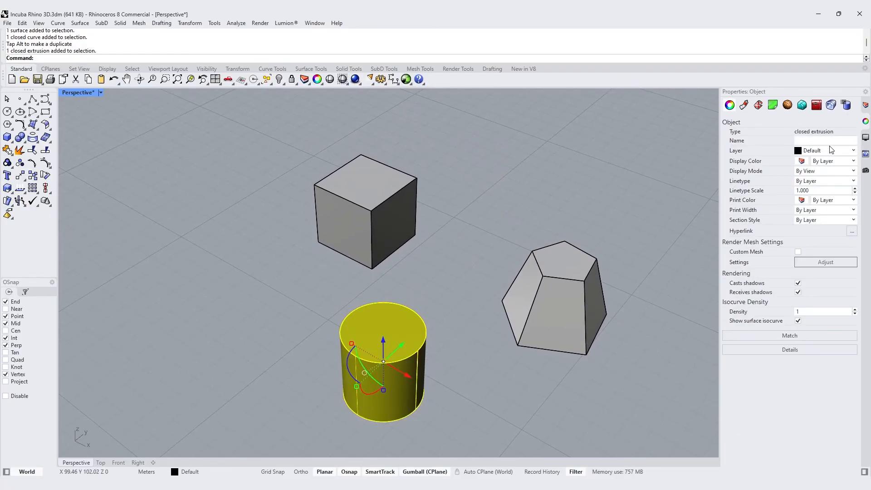
{"action": "left_click", "coordinate": [392, 205]}
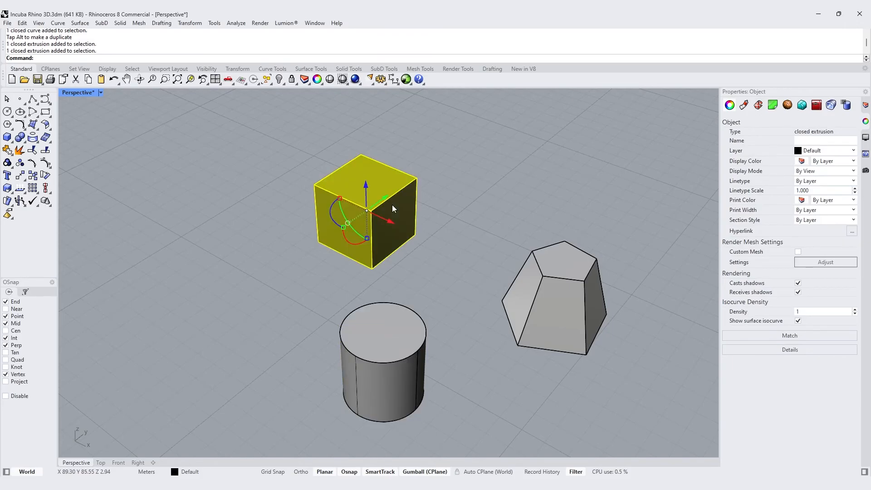
{"action": "left_click", "coordinate": [570, 274]}
{"action": "left_click", "coordinate": [546, 220]}
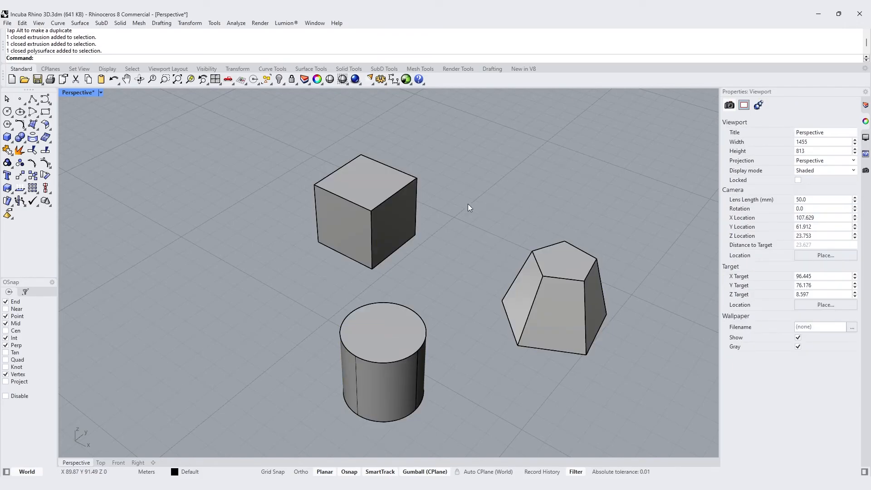
- Select the box's top face and two visible side faces one after another as sub-objects
{"action": "left_click", "coordinate": [377, 187], "text": "ctrl+shift"}
{"action": "left_click", "coordinate": [345, 233], "text": "ctrl+shift"}
{"action": "left_click", "coordinate": [393, 222], "text": "ctrl+shift"}
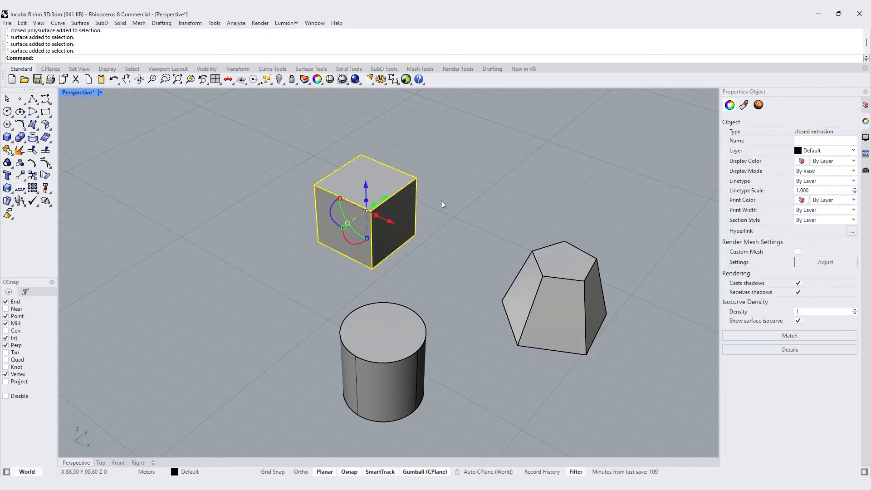
{"action": "left_click", "coordinate": [488, 215]}
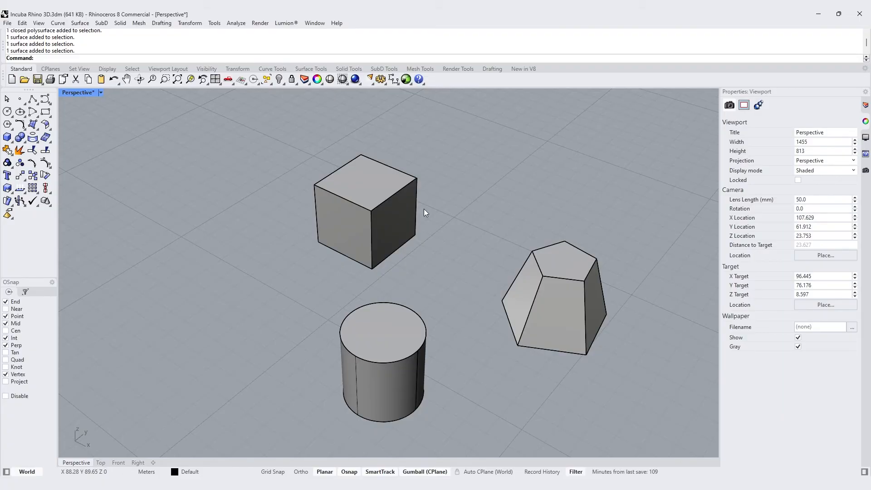
- Remove the box's top face with DeleteFaces and check the object type of the opened box
{"action": "type", "text": "DeleteFaces"}
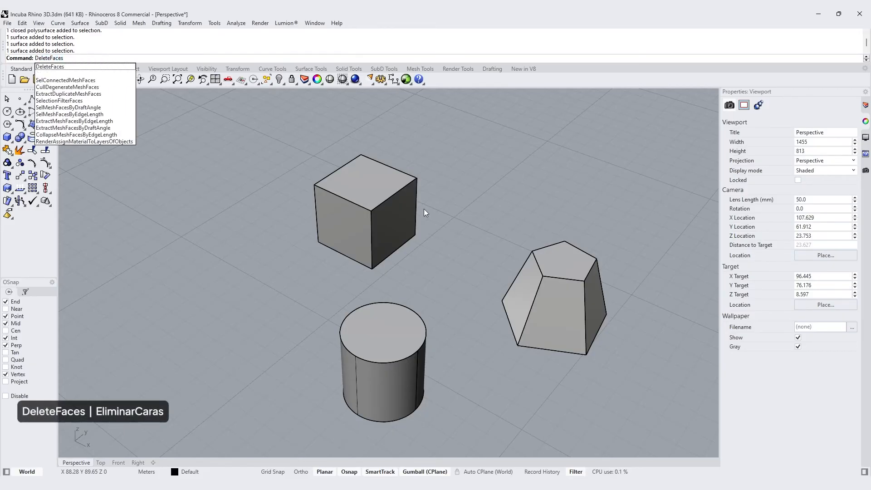
{"action": "key", "text": "Return"}
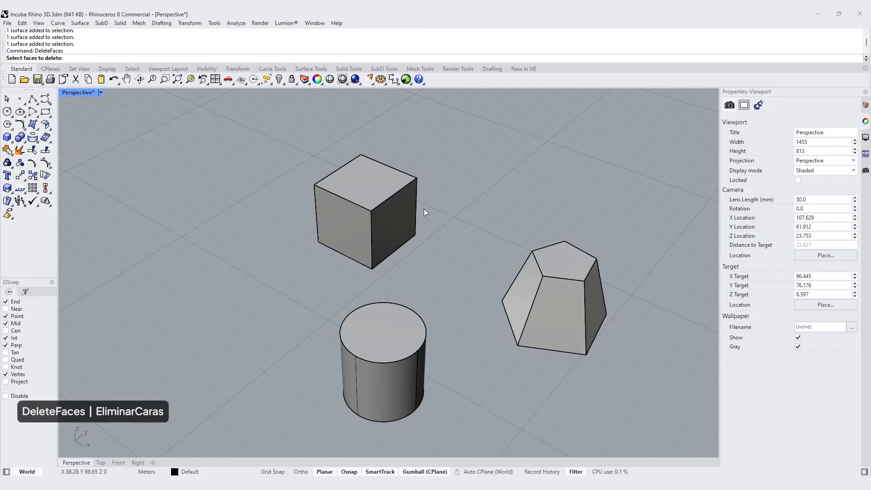
{"action": "left_click", "coordinate": [365, 189]}
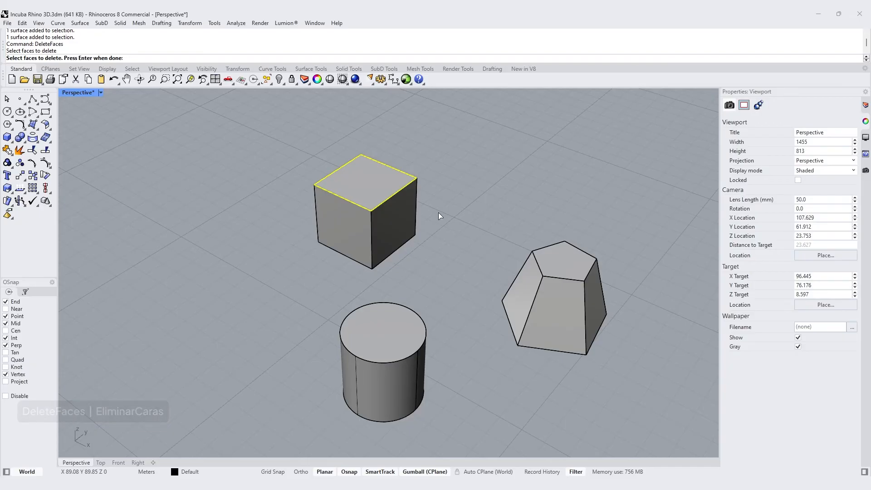
{"action": "key", "text": "Return"}
{"action": "left_click", "coordinate": [379, 173]}
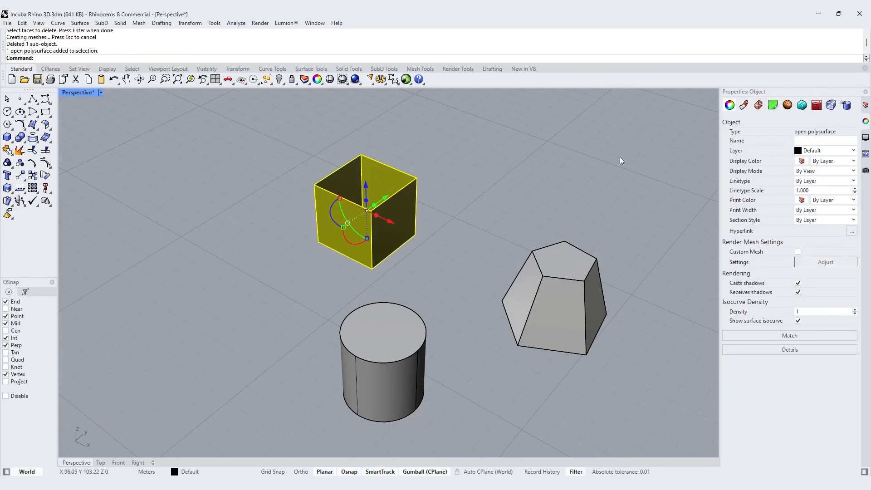
{"action": "left_click", "coordinate": [496, 197]}
- Extract two adjacent side faces of the tapered solid and the cylinder's top face with ExtractSrf, keeping Copy=No
{"action": "right_click_drag", "start_coordinate": [467, 185], "coordinate": [475, 186]}
{"action": "type", "text": "ExtractSrf"}
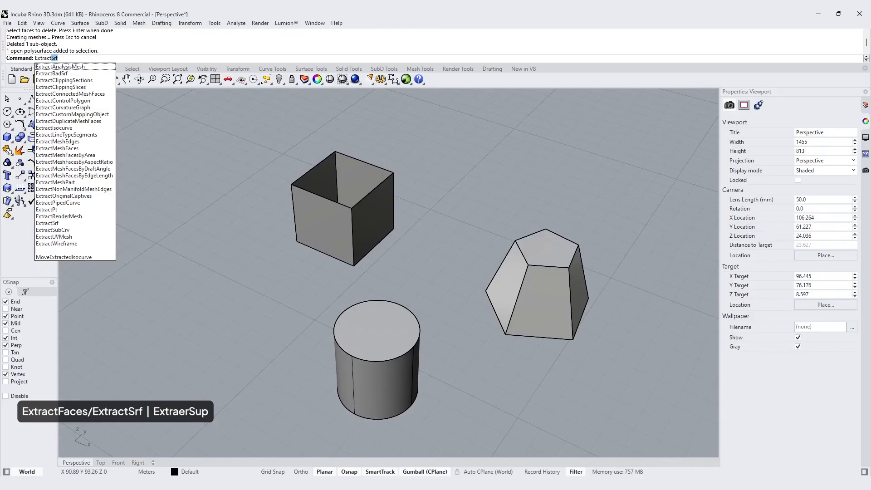
{"action": "key", "text": "Return"}
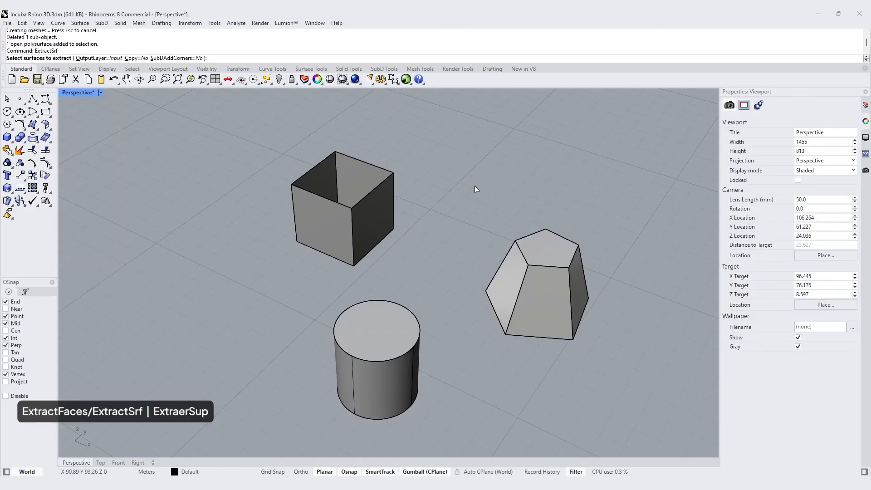
{"action": "left_click", "coordinate": [546, 296]}
{"action": "left_click", "coordinate": [516, 274]}
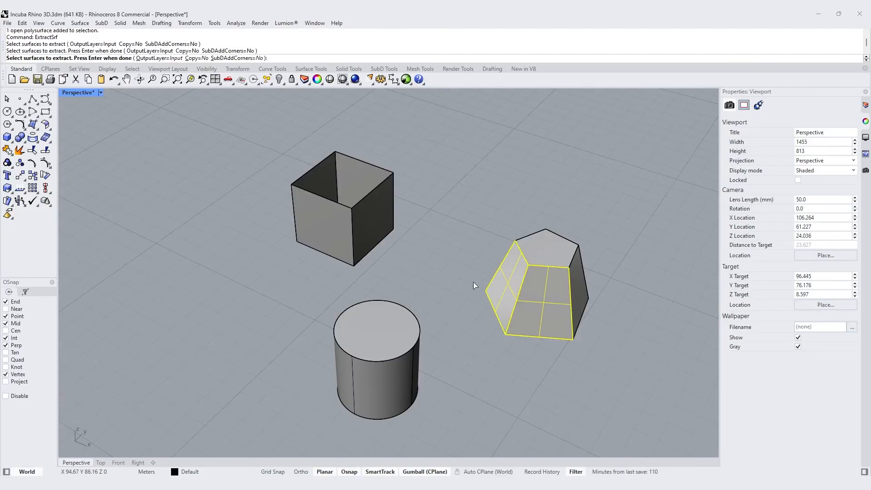
{"action": "left_click", "coordinate": [377, 326]}
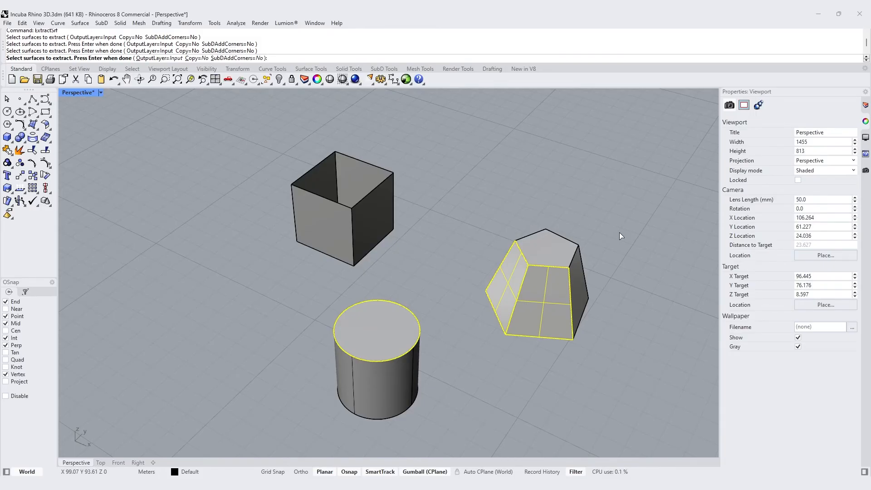
{"action": "key", "text": "Return"}
{"action": "key", "text": "Escape"}
- Move the two extracted side faces away from the tapered solid in opposite X directions and raise the circular face above the cylinder
{"action": "left_click", "coordinate": [546, 298]}
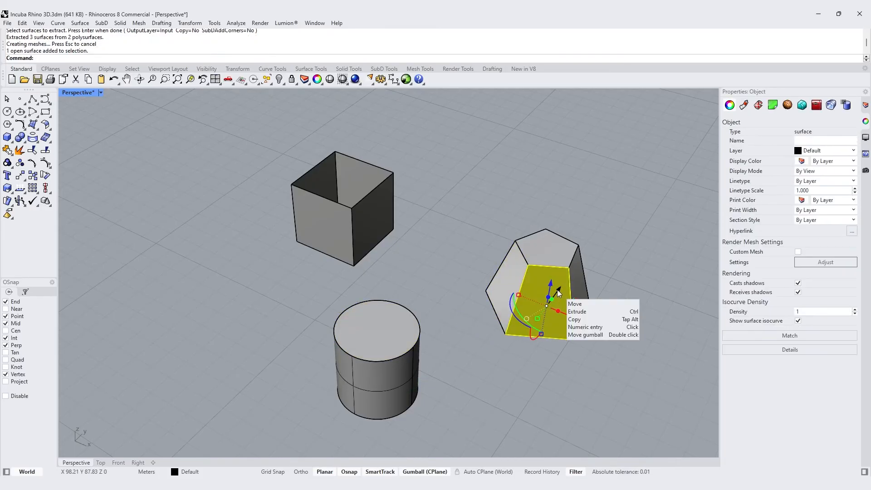
{"action": "left_click_drag", "start_coordinate": [558, 311], "coordinate": [656, 353]}
{"action": "left_click", "coordinate": [515, 295]}
{"action": "left_click_drag", "start_coordinate": [524, 296], "coordinate": [474, 276]}
{"action": "left_click", "coordinate": [387, 323]}
{"action": "left_click_drag", "start_coordinate": [379, 303], "coordinate": [380, 251]}
{"action": "left_click", "coordinate": [535, 181]}
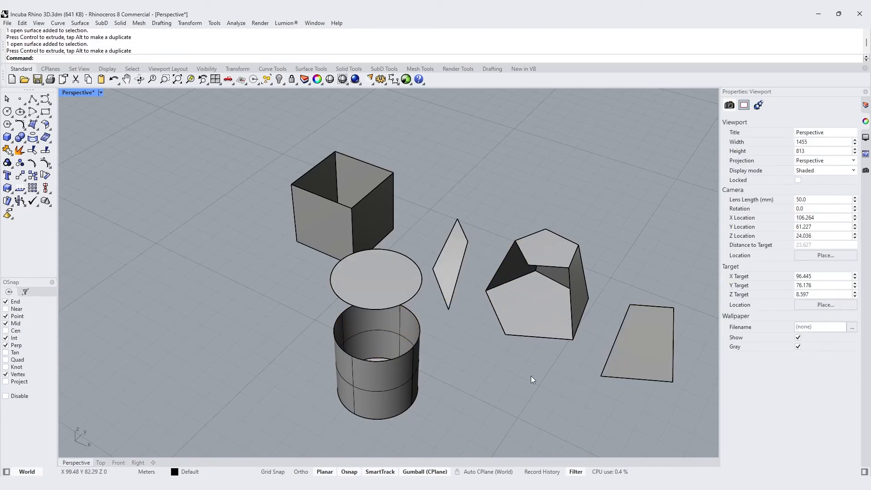
- Delete the extracted circular face above the cylinder and close the open box with Cap
{"action": "left_click", "coordinate": [403, 278]}
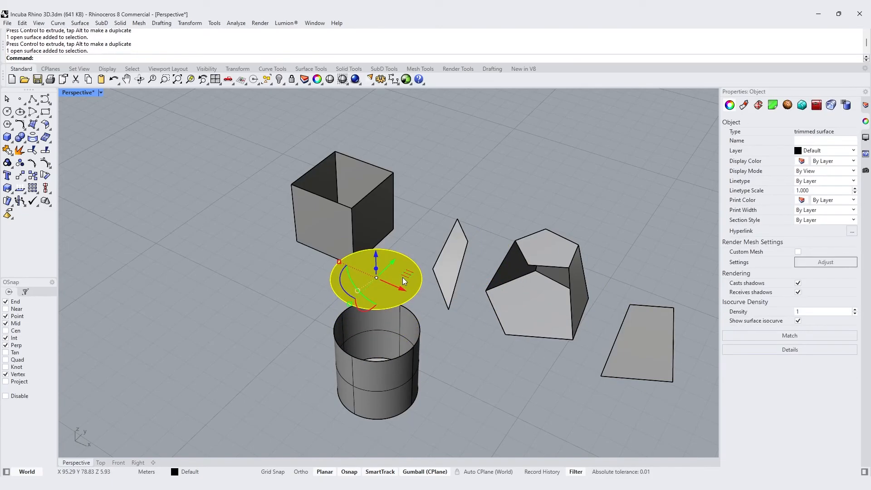
{"action": "key", "text": "Delete"}
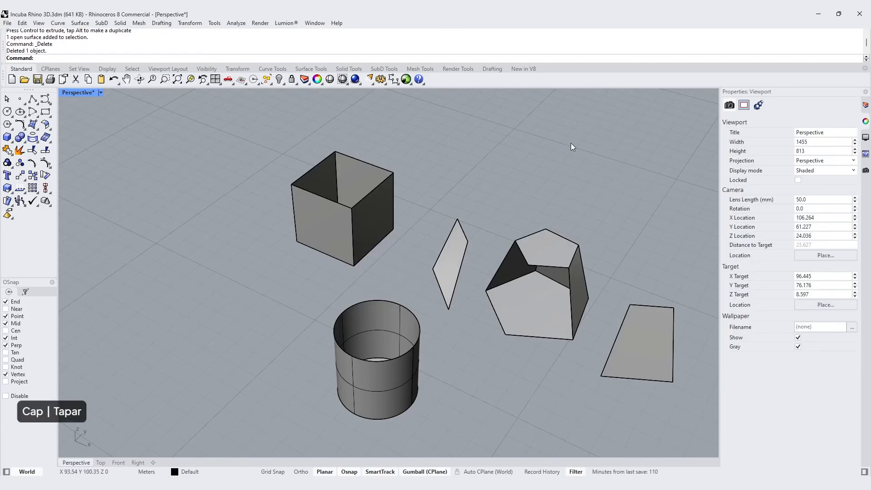
{"action": "left_click_drag", "start_coordinate": [458, 132], "coordinate": [375, 179]}
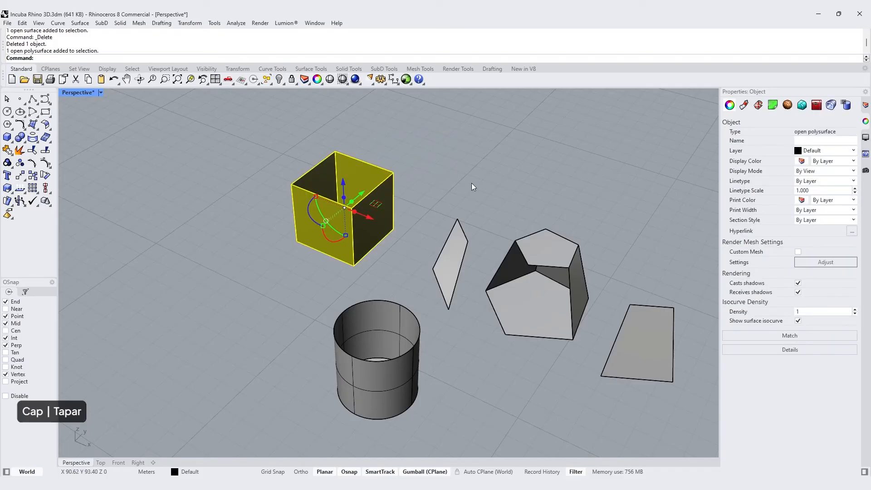
{"action": "type", "text": "ap"}
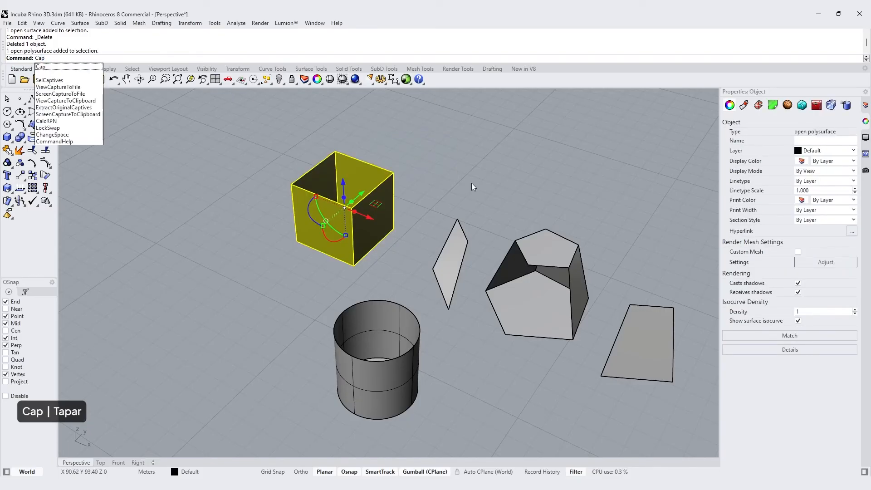
{"action": "key", "text": "Return"}
{"action": "key", "text": "Escape"}
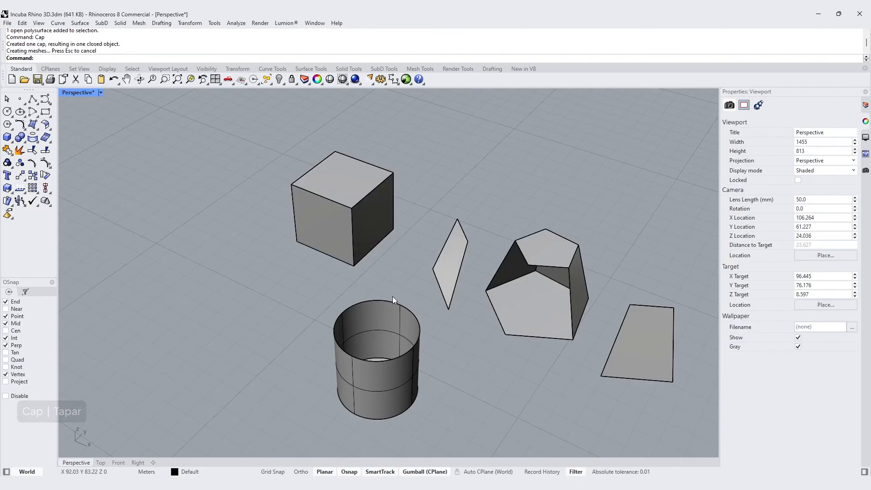
- Close the open top of the cylinder with Cap
{"action": "left_click", "coordinate": [389, 321]}
{"action": "type", "text": "cap"}
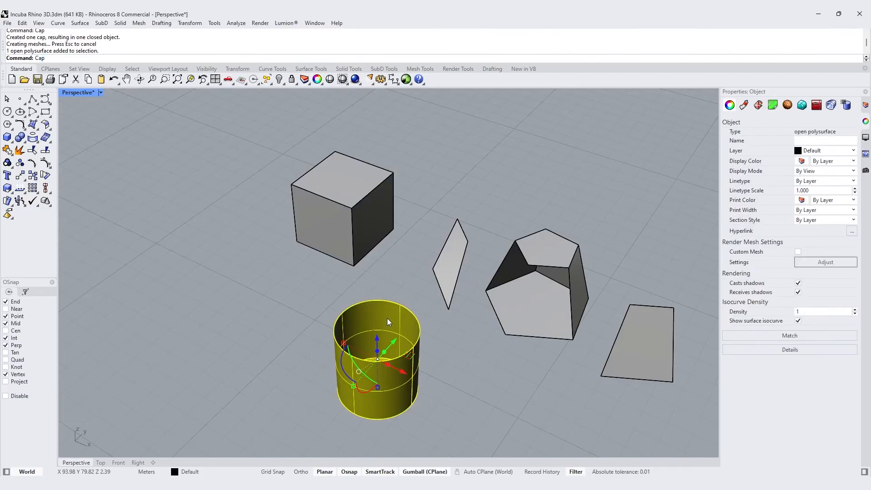
{"action": "key", "text": "Return"}
{"action": "key", "text": "Escape"}
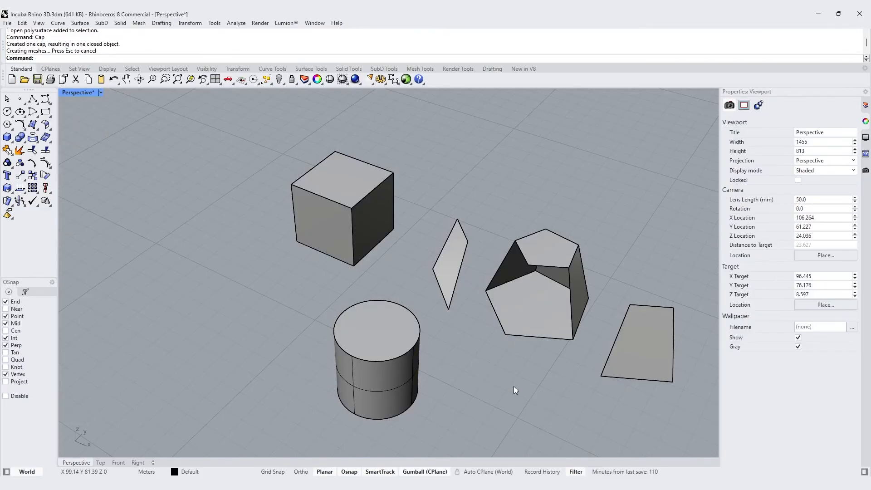
- Try to close the tapered polysurface that is missing two side faces with Cap
{"action": "left_click", "coordinate": [562, 235]}
{"action": "type", "text": "cap"}
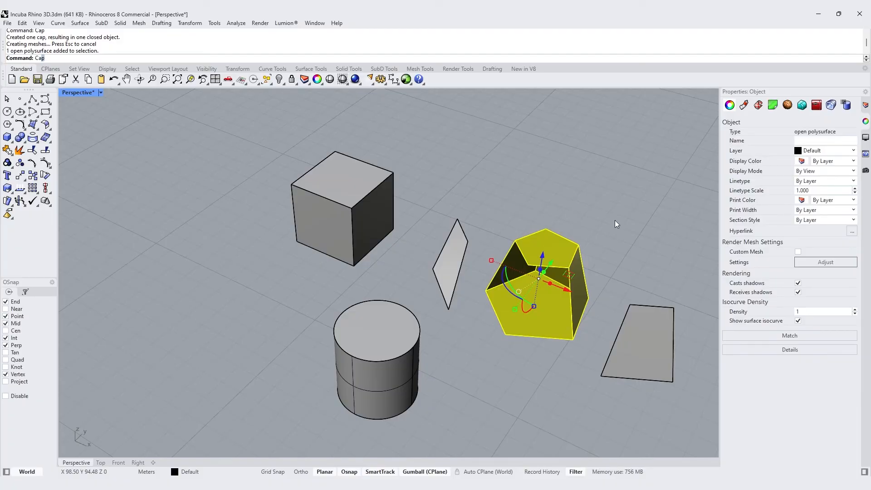
{"action": "key", "text": "Return"}
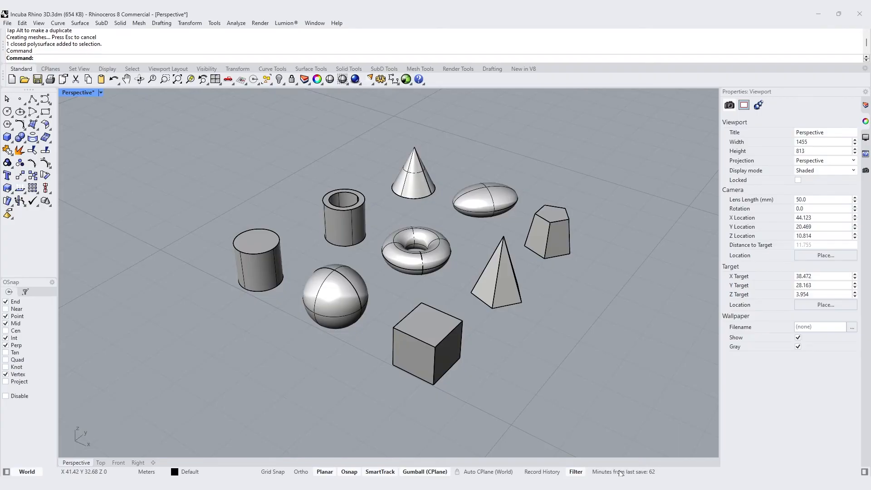
- Review the available solid primitive tools, check the box's object type and bring an empty area beside the sample solids into view
{"action": "left_click", "coordinate": [10, 142]}
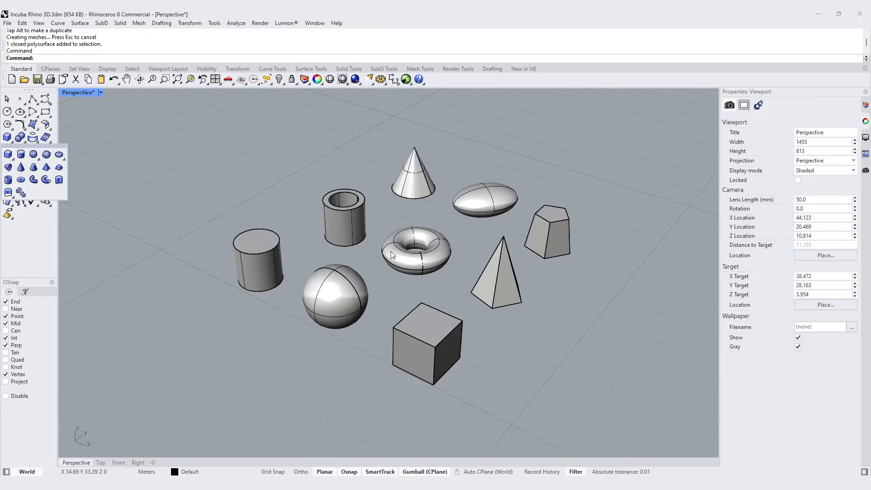
{"action": "left_click", "coordinate": [457, 353]}
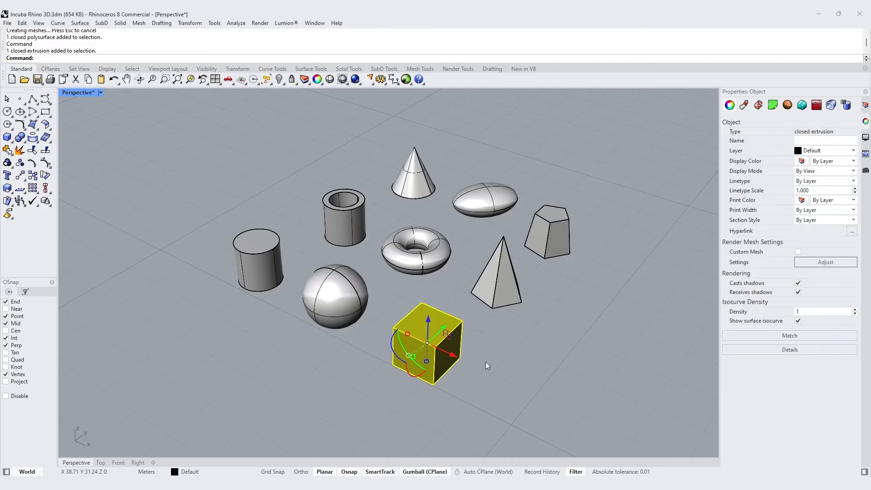
{"action": "left_click", "coordinate": [657, 360]}
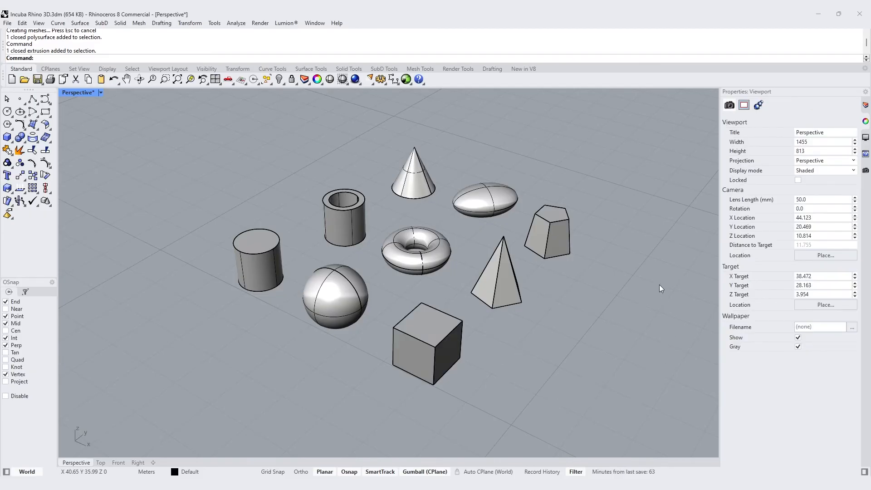
{"action": "right_click_drag", "start_coordinate": [666, 272], "coordinate": [5, 273], "text": "shift"}
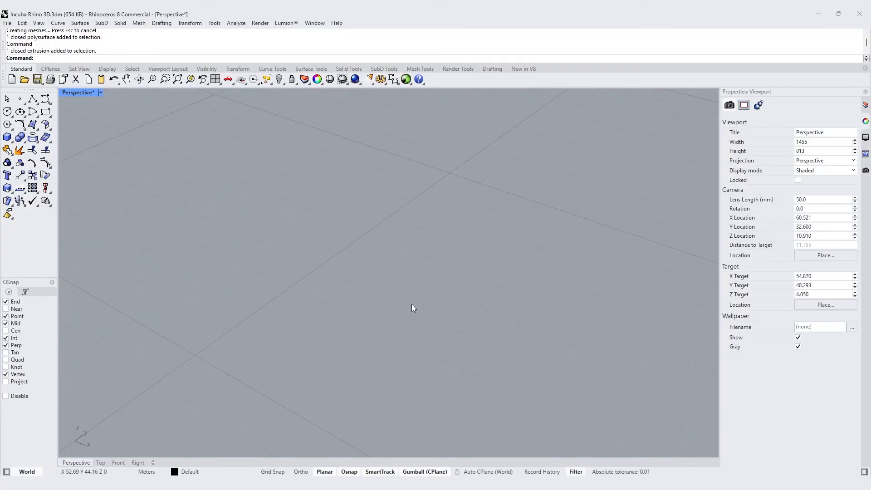
- Create a box 1 m long, 1 m wide and 1 m high in the empty area and check its object type
{"action": "type", "text": "ox"}
{"action": "key", "text": "Return"}
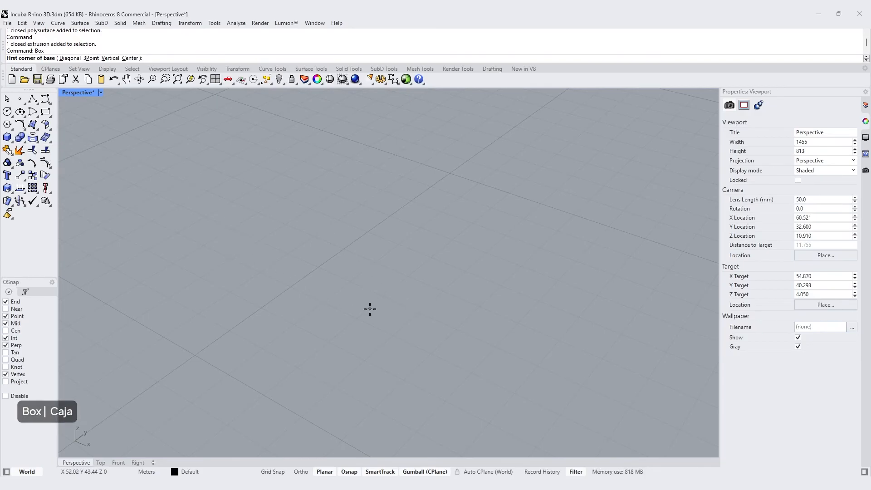
{"action": "scroll", "coordinate": [370, 309], "scroll_direction": "up", "scroll_amount": 3}
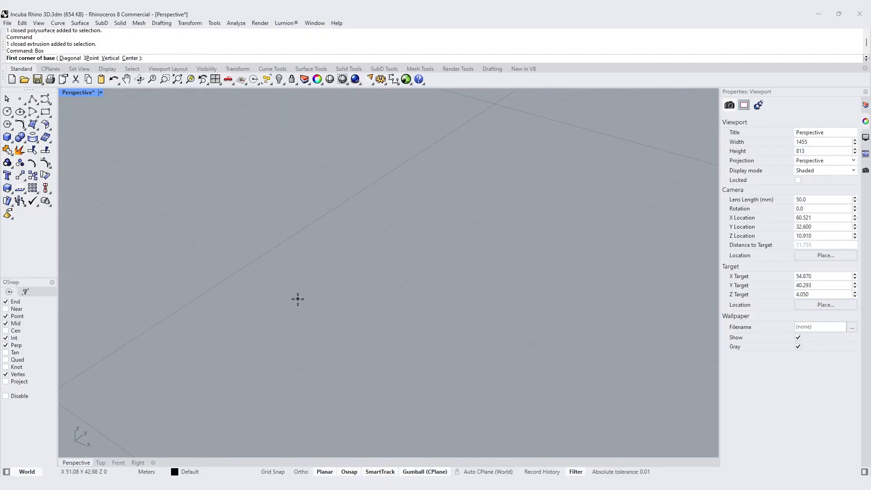
{"action": "left_click", "coordinate": [331, 295]}
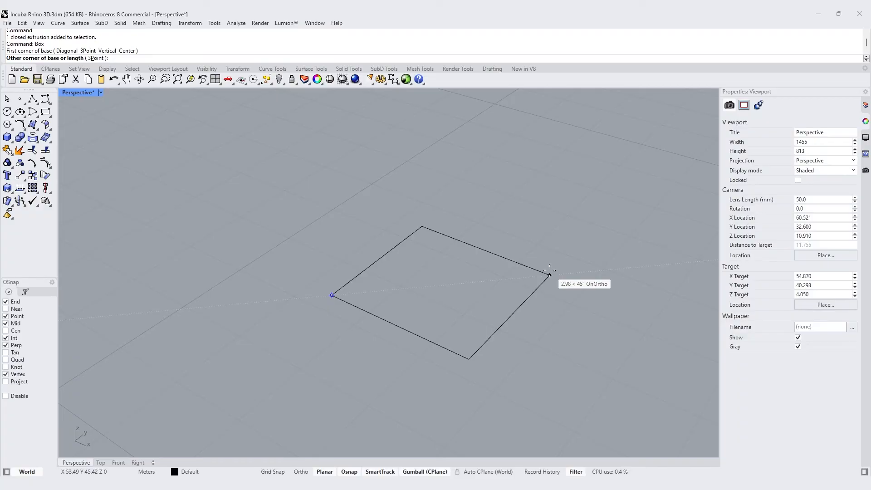
{"action": "scroll", "coordinate": [550, 275], "scroll_direction": "down", "scroll_amount": 1}
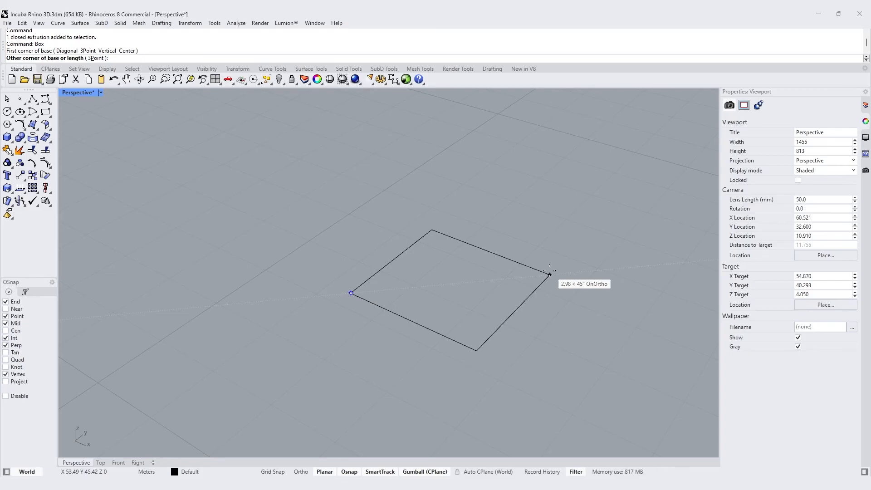
{"action": "type", "text": "1"}
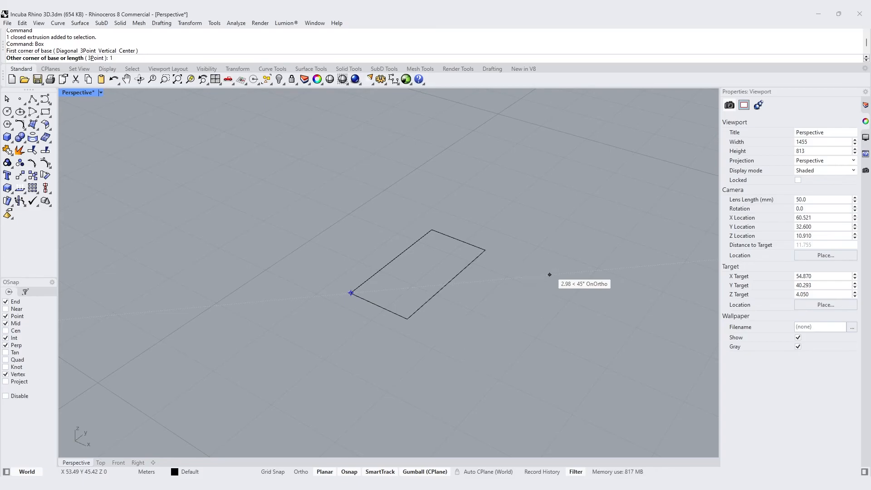
{"action": "key", "text": "Return"}
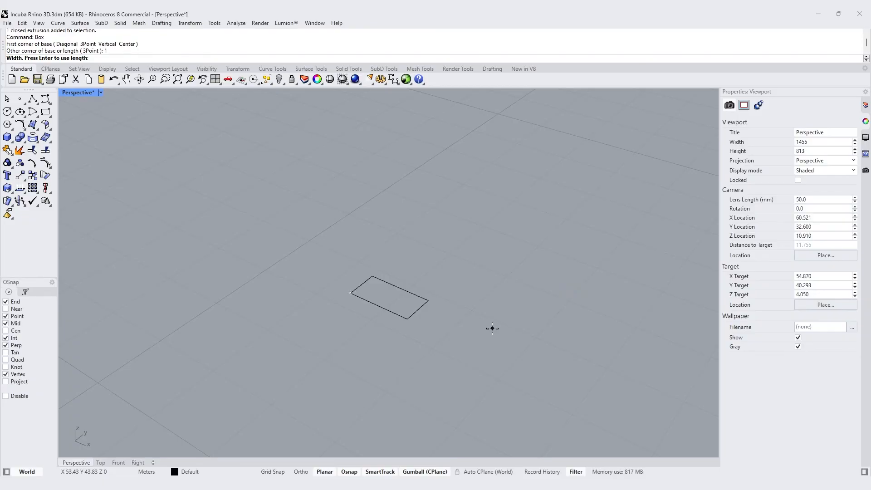
{"action": "type", "text": "1"}
{"action": "key", "text": "Return"}
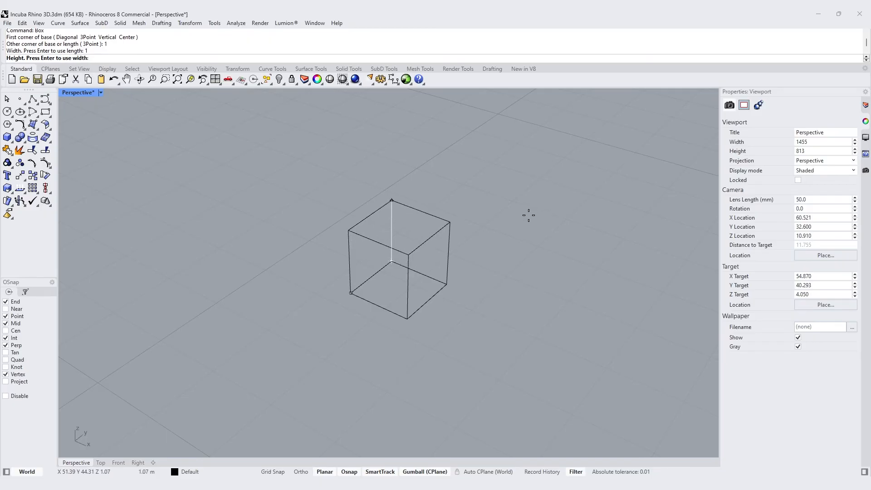
{"action": "type", "text": "1"}
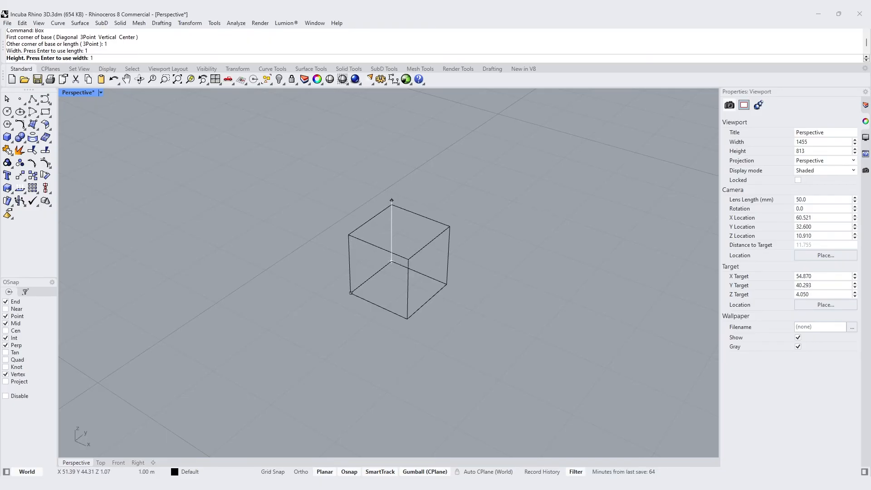
{"action": "key", "text": "Return"}
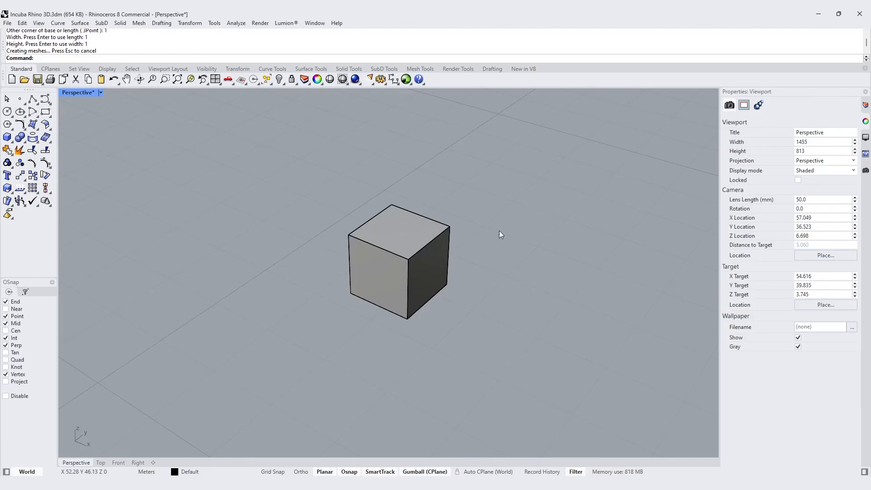
{"action": "left_click", "coordinate": [440, 255]}
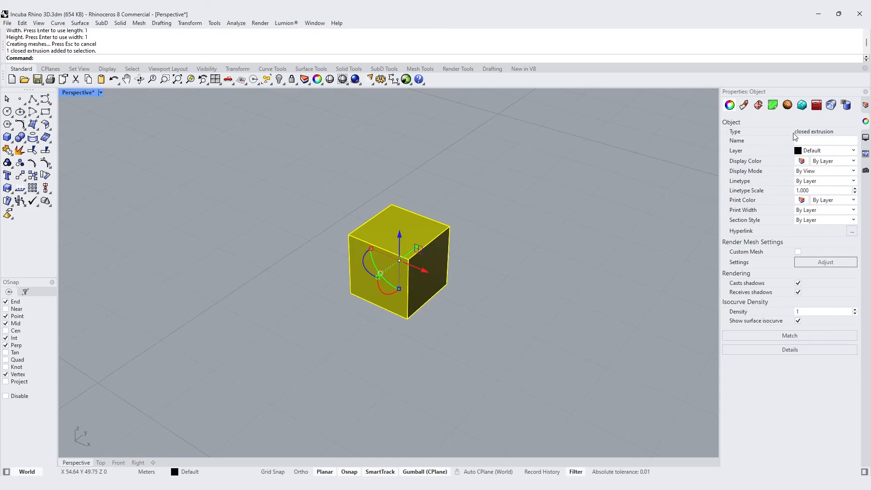
{"action": "left_click", "coordinate": [577, 234]}
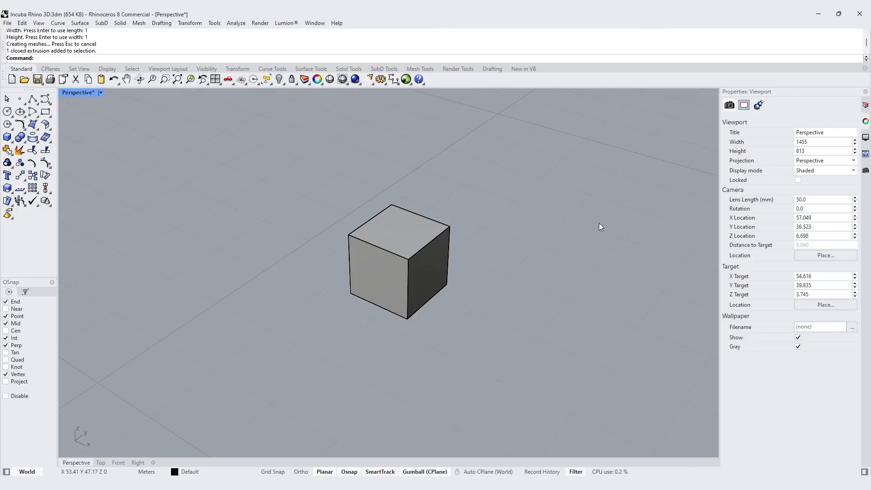
- Place a sphere on the ground plane beside the new box, roughly as wide as the box
{"action": "right_click_drag", "start_coordinate": [673, 183], "coordinate": [323, 113], "text": "shift"}
{"action": "type", "text": "phere"}
{"action": "key", "text": "Return"}
{"action": "left_click", "coordinate": [388, 285]}
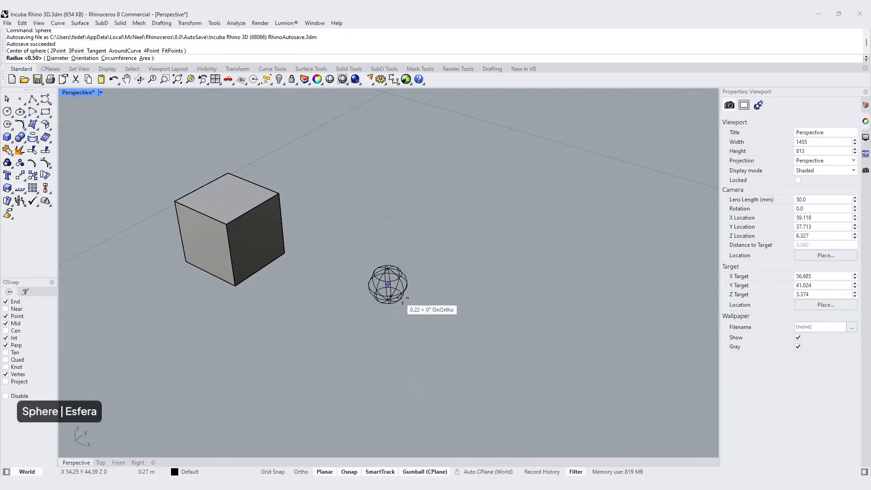
{"action": "left_click", "coordinate": [434, 308]}
- Create a solid vertical cylinder beside the sphere, with proportions similar to the box
{"action": "right_click_drag", "start_coordinate": [499, 333], "coordinate": [297, 248], "text": "shift"}
{"action": "type", "text": "Cylinder"}
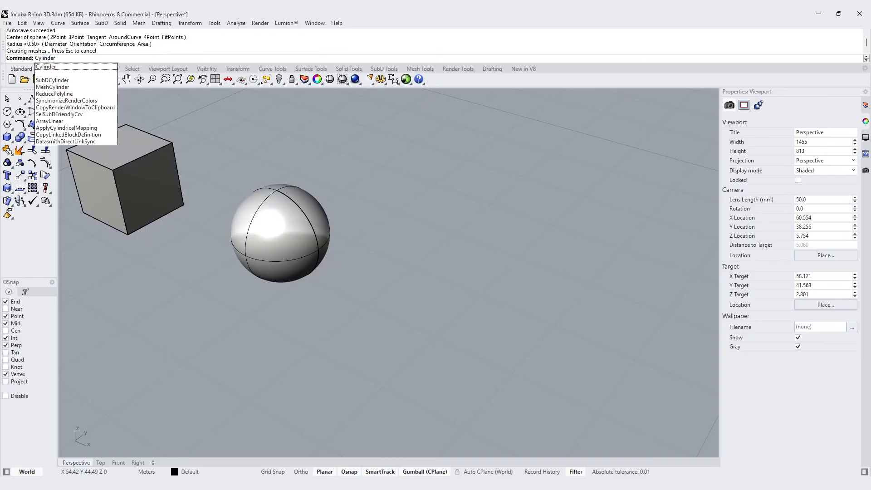
{"action": "key", "text": "Return"}
{"action": "left_click", "coordinate": [432, 312]}
{"action": "left_click", "coordinate": [472, 329]}
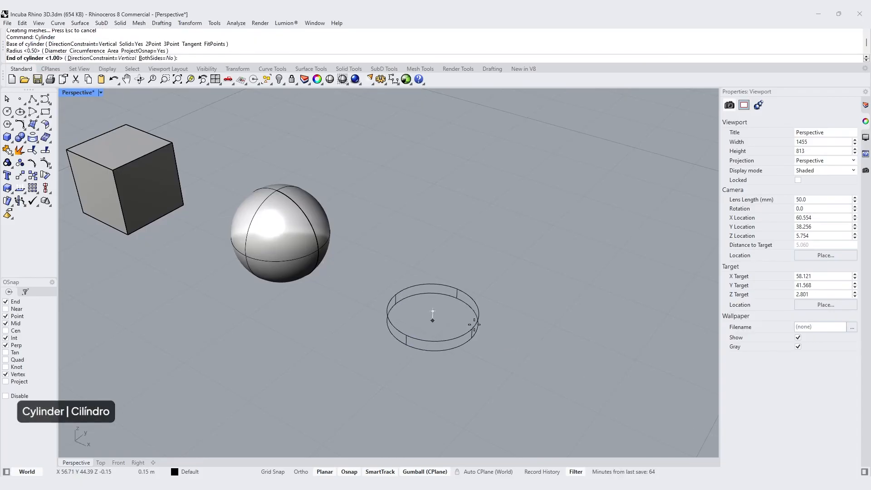
{"action": "left_click", "coordinate": [476, 243]}
- Create a solid vertical cone beside the cylinder, with a slightly wider base than the cylinder
{"action": "type", "text": "Cone"}
{"action": "key", "text": "Return"}
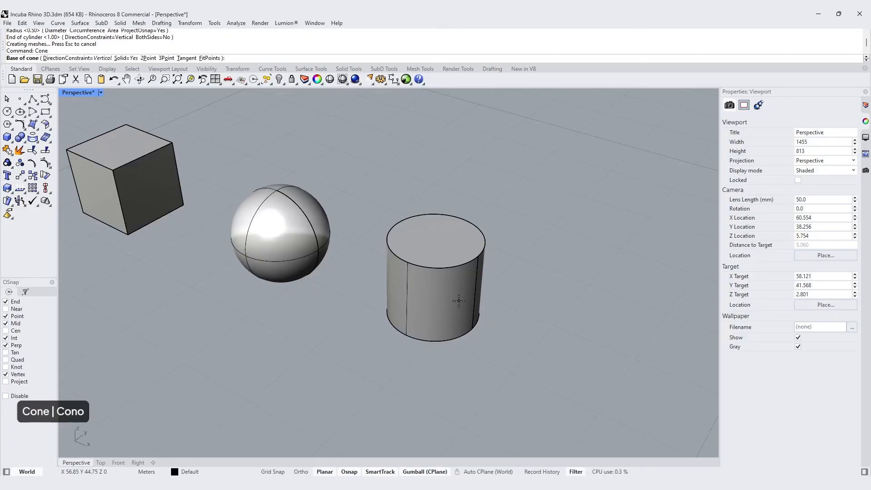
{"action": "left_click", "coordinate": [578, 372]}
{"action": "left_click", "coordinate": [631, 395]}
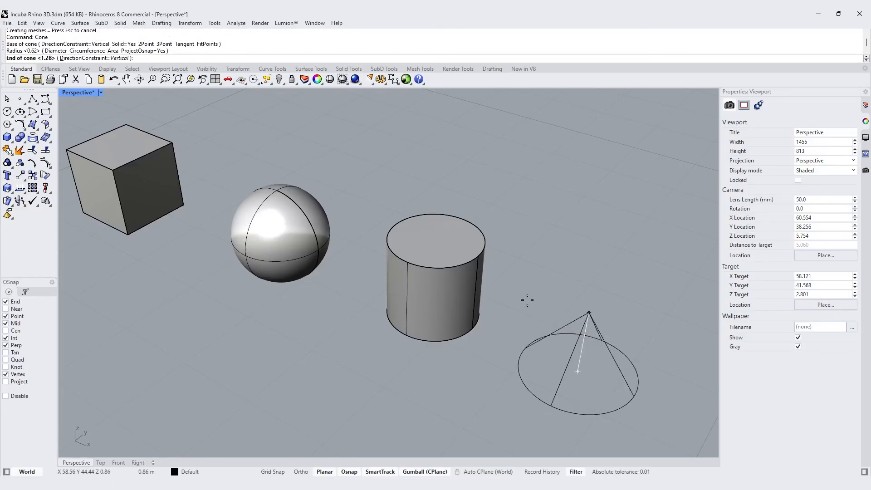
{"action": "left_click", "coordinate": [498, 282]}
{"action": "scroll", "coordinate": [501, 315], "scroll_direction": "down", "scroll_amount": 4}
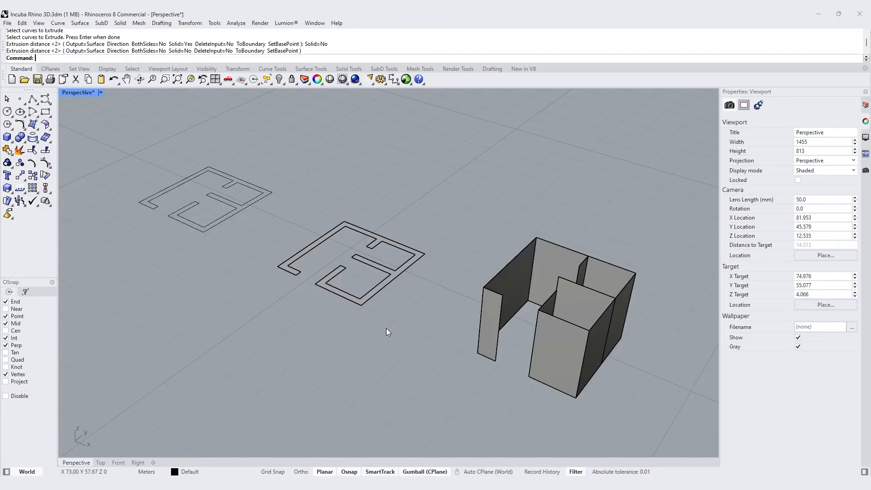
- Extrude the closed floor-plan wall curve 2 m upward as a solid with ExtrudeCrv
{"action": "left_click", "coordinate": [232, 215]}
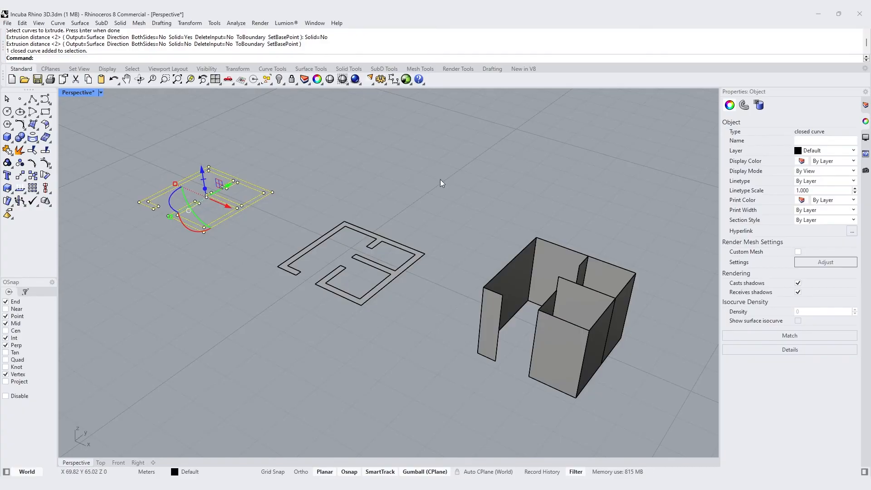
{"action": "type", "text": "ExtrudeCrv"}
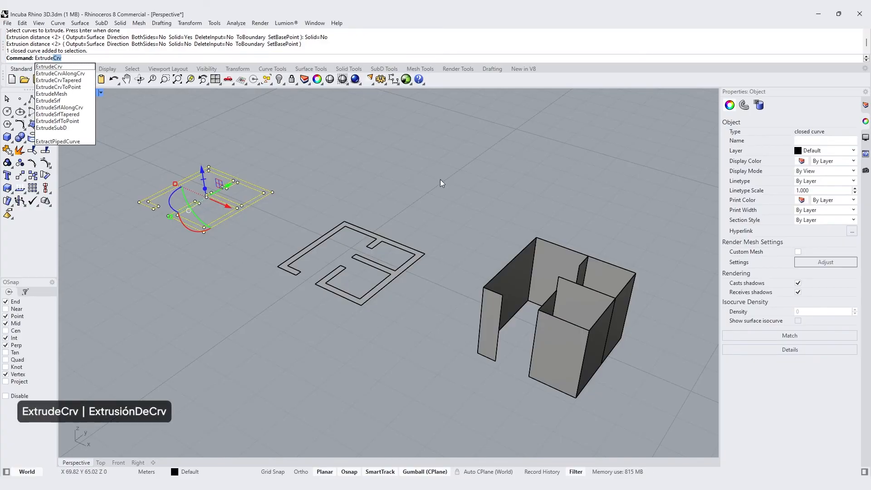
{"action": "key", "text": "Return"}
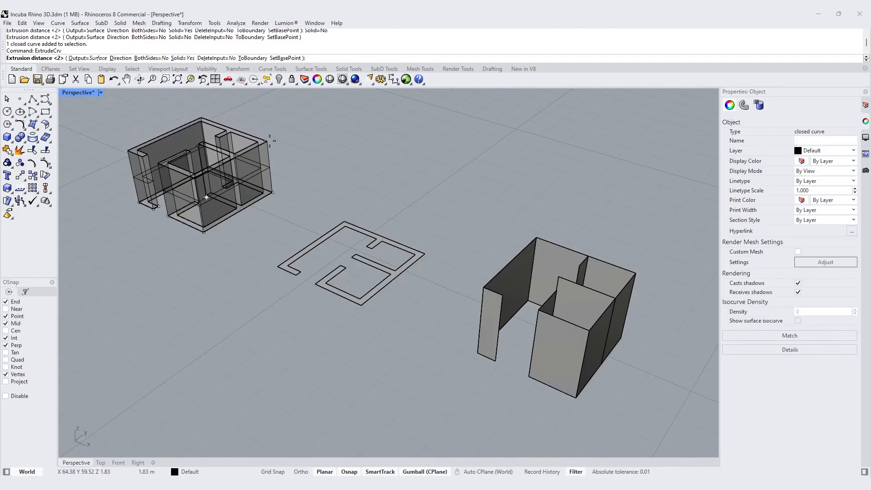
{"action": "type", "text": "2"}
{"action": "key", "text": "Return"}
{"action": "left_click", "coordinate": [444, 211]}
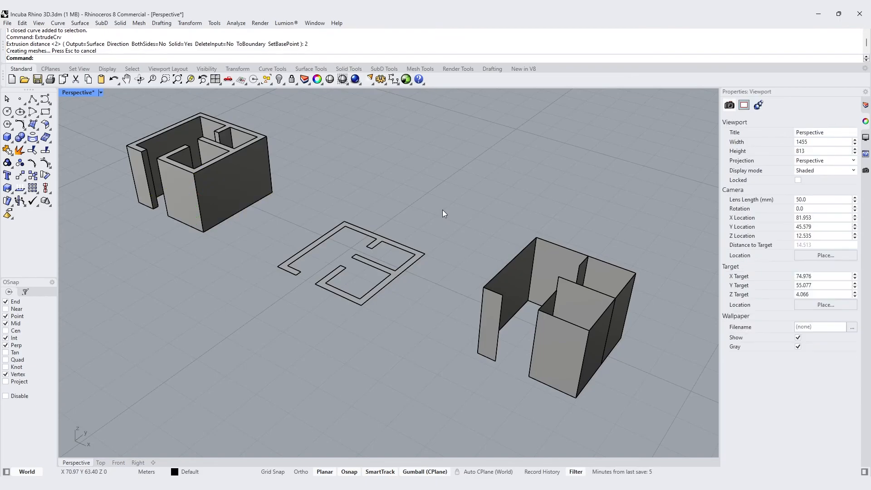
- Extrude the flat floor-plan surface as a solid with ExtrudeSrf up to the neighbouring walls' top corner, and check its object type
{"action": "type", "text": "extrudeSrf"}
{"action": "key", "text": "Return"}
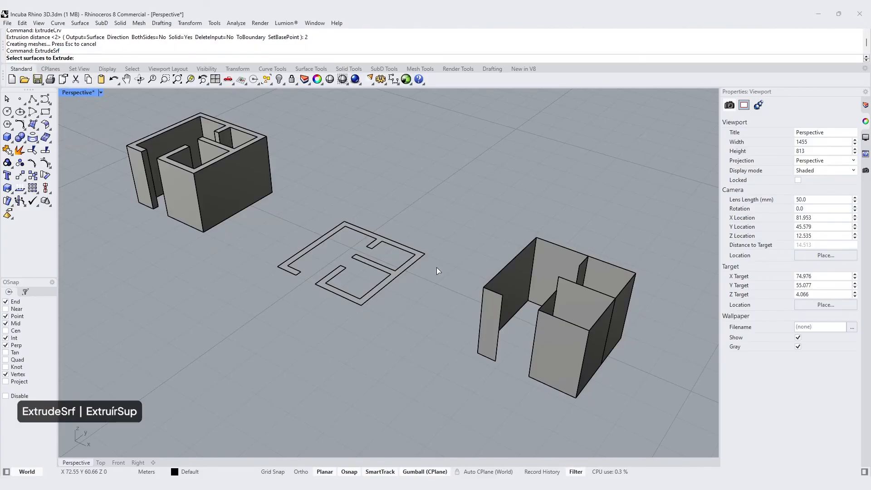
{"action": "left_click", "coordinate": [416, 263]}
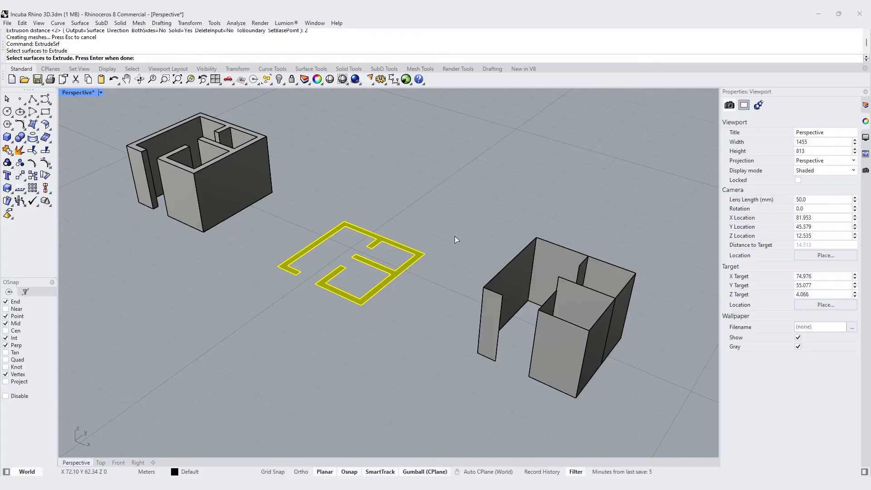
{"action": "key", "text": "Return"}
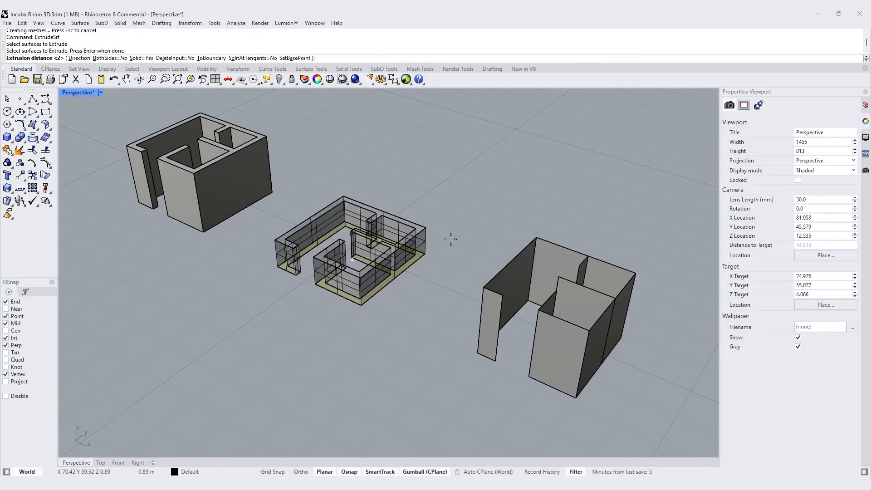
{"action": "left_click", "coordinate": [267, 138]}
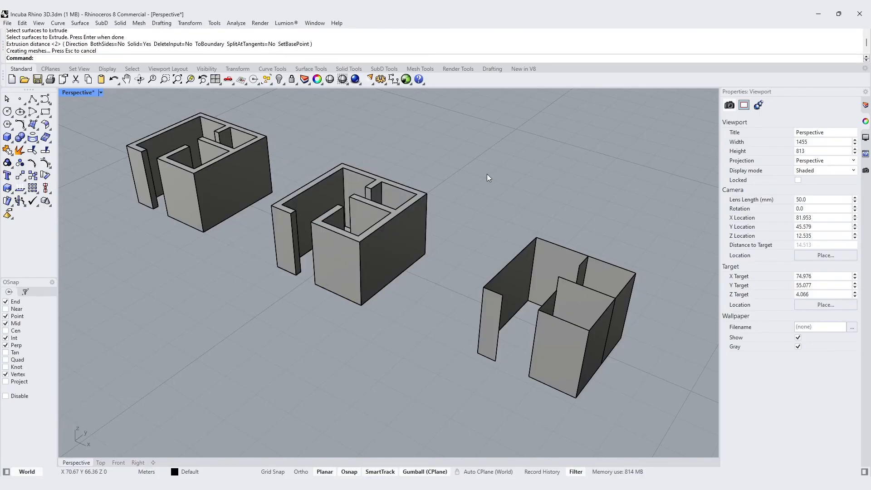
{"action": "left_click", "coordinate": [405, 217]}
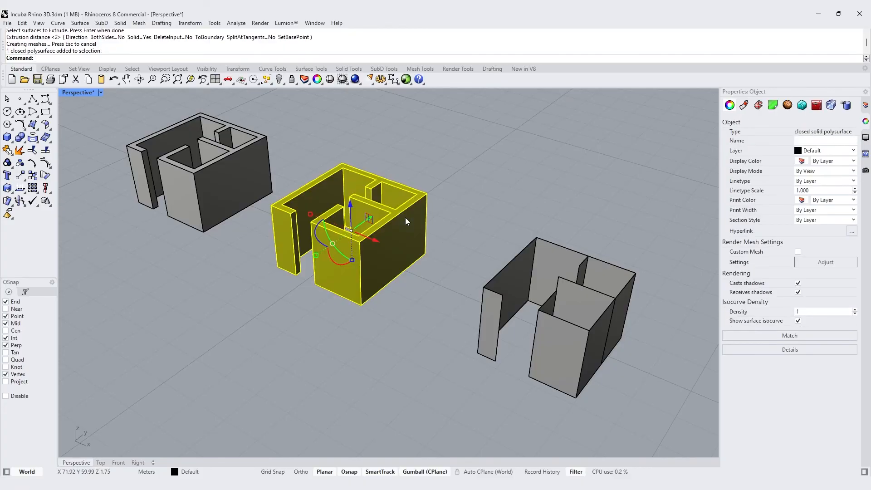
{"action": "left_click", "coordinate": [653, 242]}
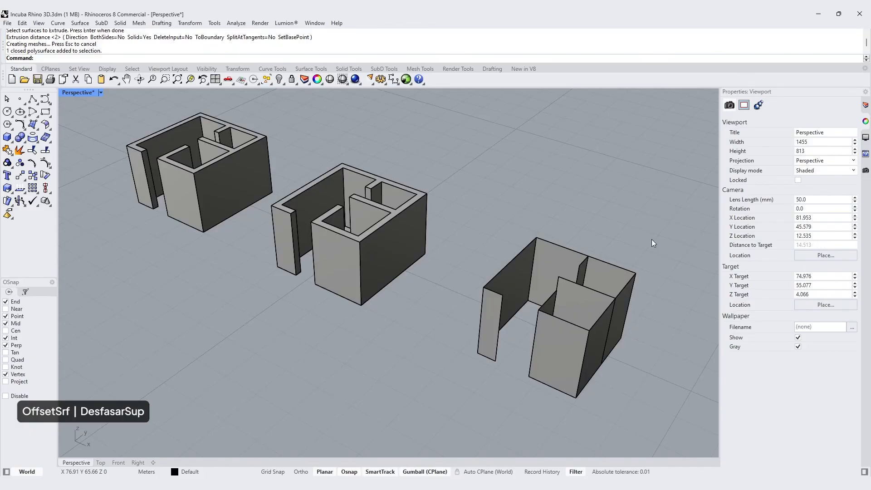
- Check the object types of the thin wall surfaces and choose all three as the surfaces to thicken with OffsetSrf
{"action": "left_click", "coordinate": [522, 269]}
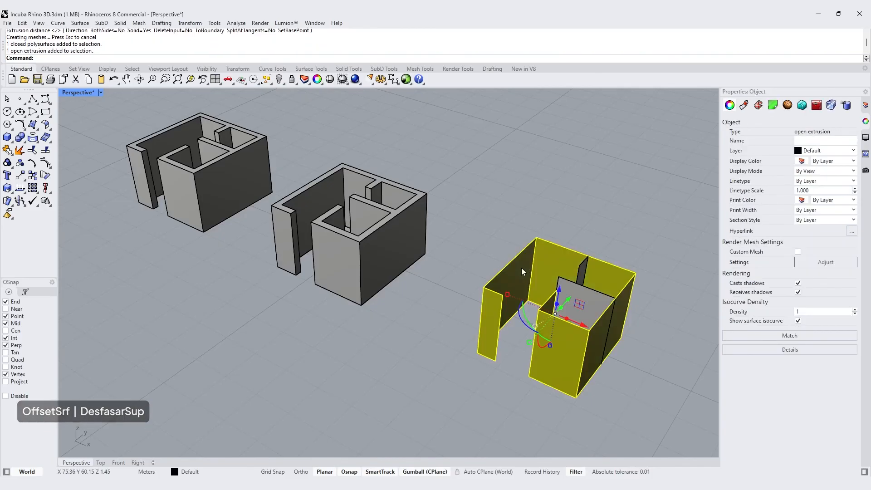
{"action": "left_click", "coordinate": [581, 288]}
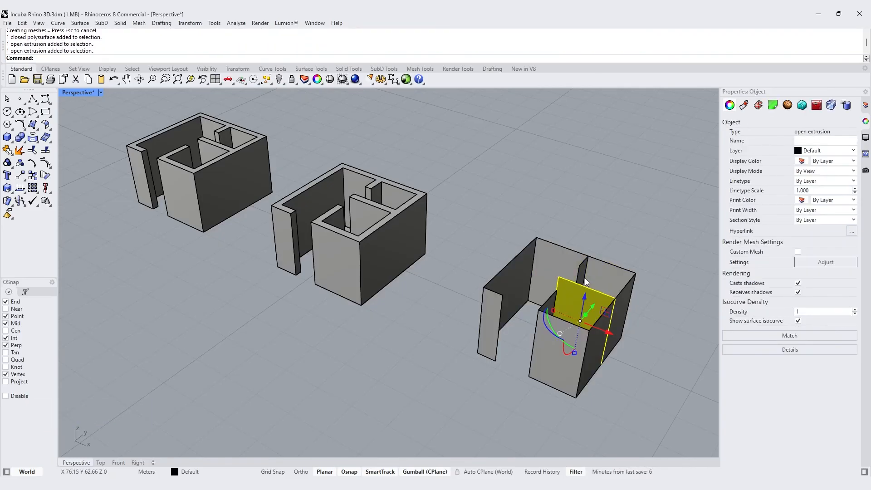
{"action": "left_click", "coordinate": [584, 272]}
{"action": "left_click", "coordinate": [636, 236]}
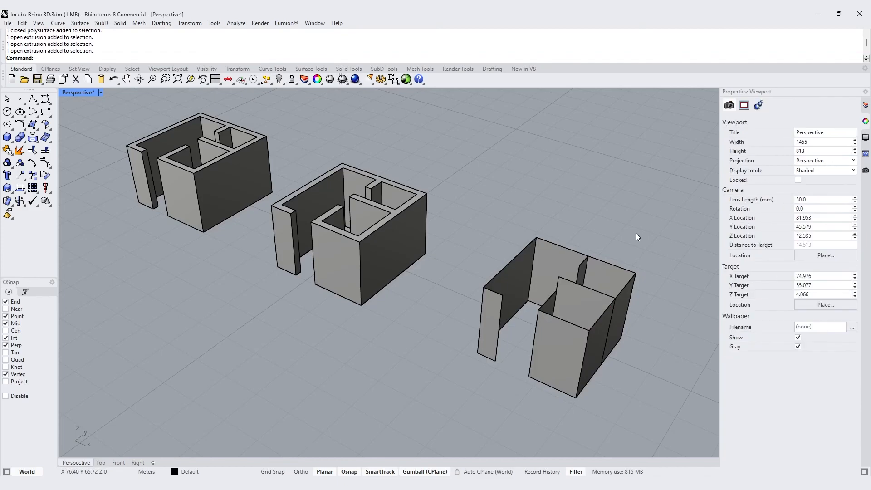
{"action": "type", "text": "OffsetSrf"}
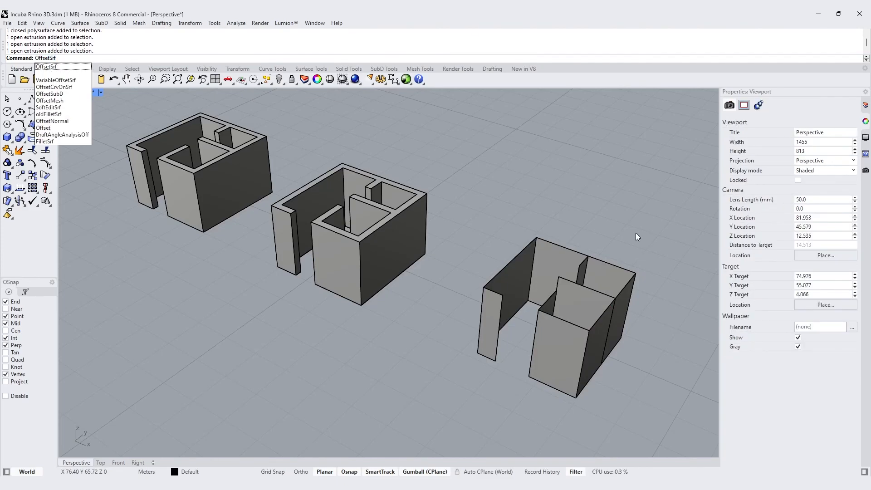
{"action": "key", "text": "Return"}
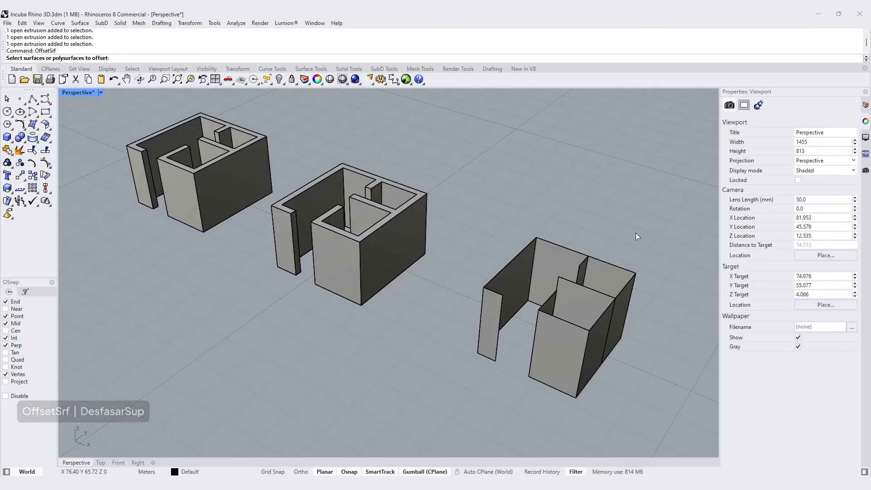
{"action": "left_click", "coordinate": [516, 262]}
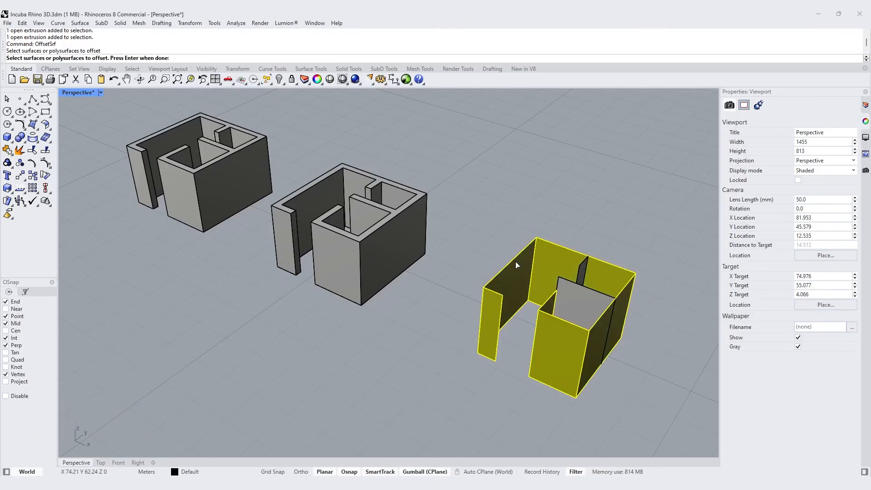
{"action": "left_click", "coordinate": [579, 290]}
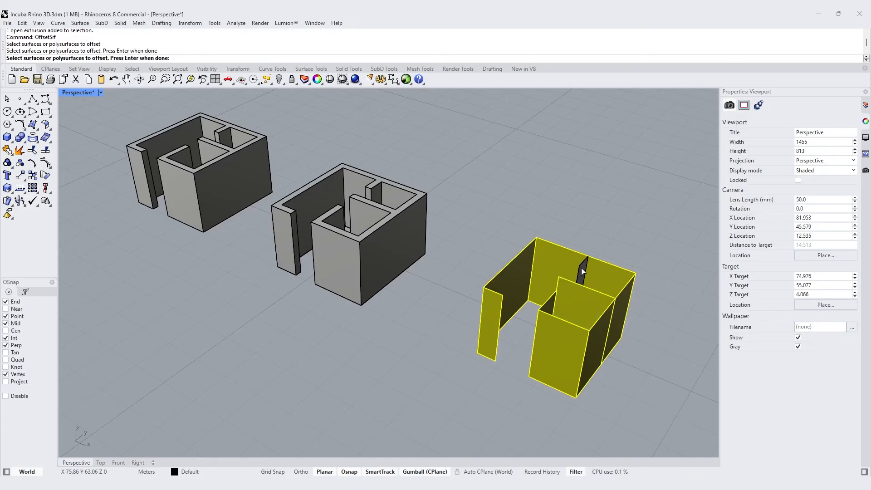
{"action": "left_click", "coordinate": [583, 271]}
{"action": "key", "text": "Return"}
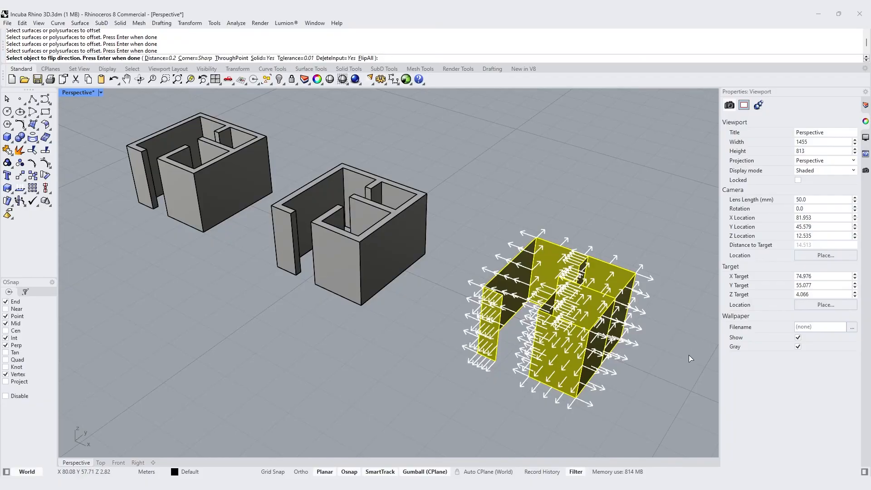
- Flip all offset directions inward and back outward, and complete the solid wall offset with a distance of 0.2 and sharp corners
{"action": "scroll", "coordinate": [681, 367], "scroll_direction": "up", "scroll_amount": 3}
{"action": "key", "text": "F8"}
{"action": "right_click_drag", "start_coordinate": [632, 376], "coordinate": [557, 362], "text": "shift"}
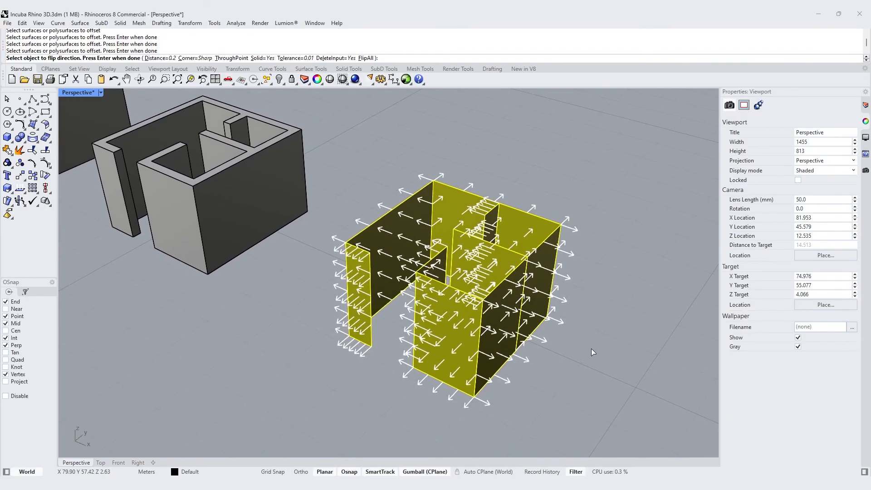
{"action": "left_click", "coordinate": [365, 58]}
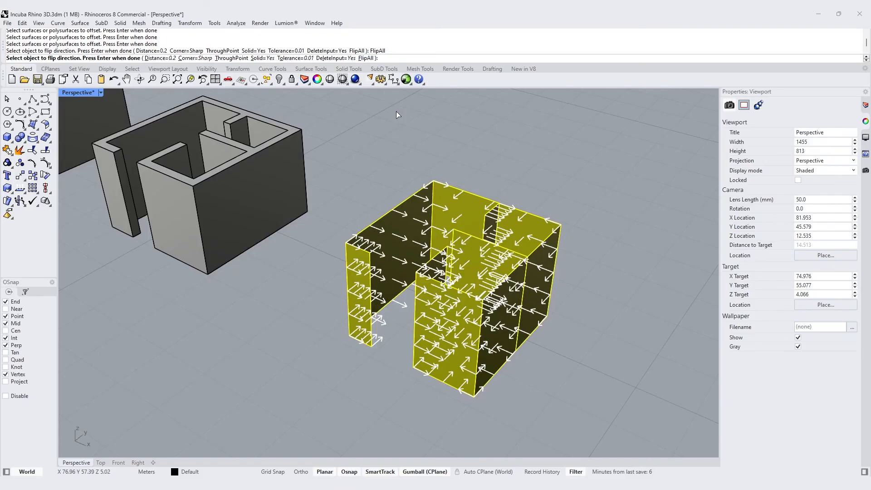
{"action": "left_click", "coordinate": [367, 58]}
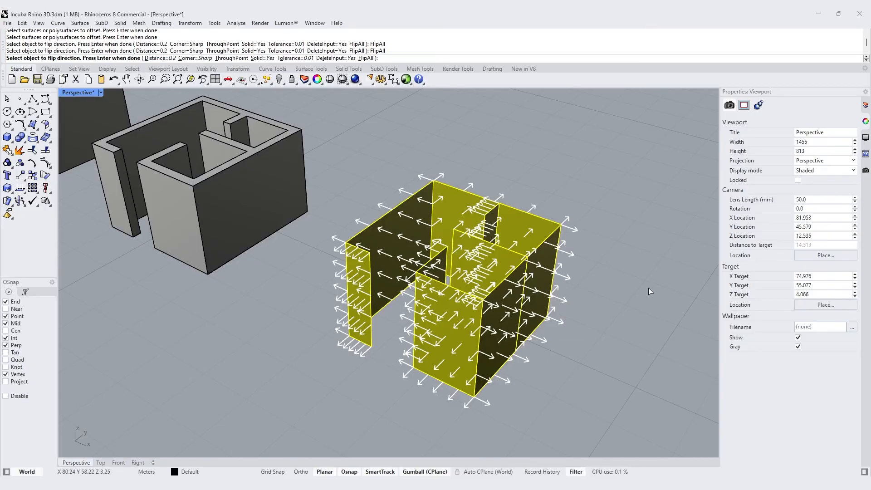
{"action": "type", "text": "0.2"}
{"action": "key", "text": "Return"}
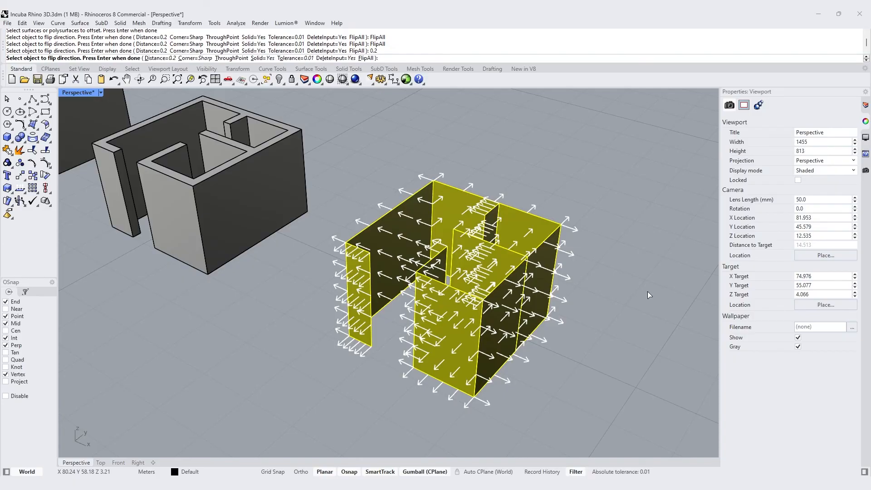
{"action": "key", "text": "Return"}
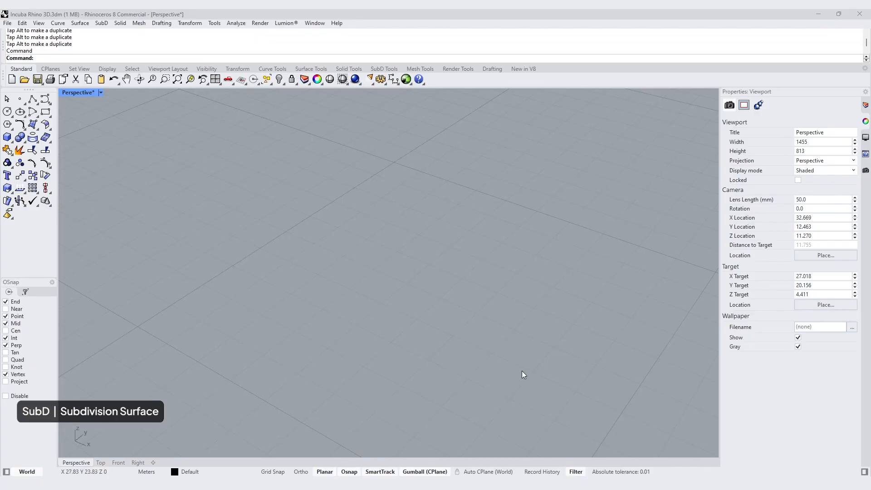
- Create a SubD box about 2.17 m high with two divisions in X, Y and Z in the empty area
{"action": "left_click", "coordinate": [393, 69]}
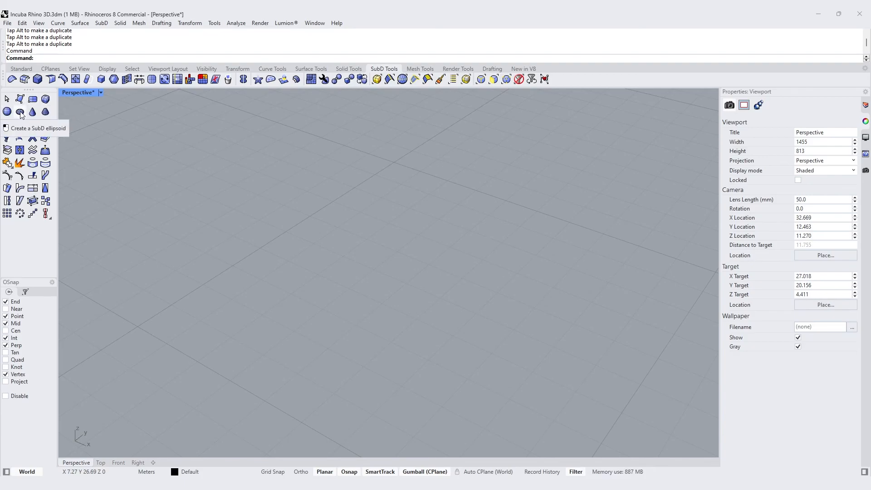
{"action": "left_click", "coordinate": [46, 99]}
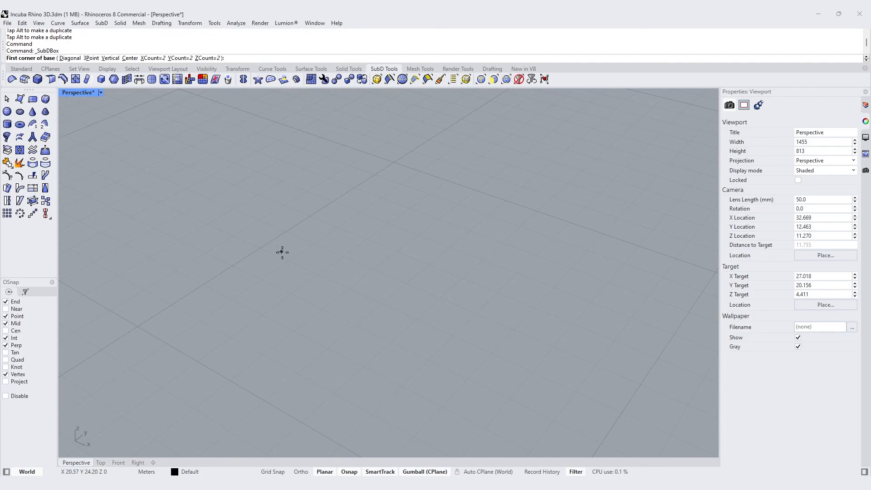
{"action": "left_click", "coordinate": [236, 301]}
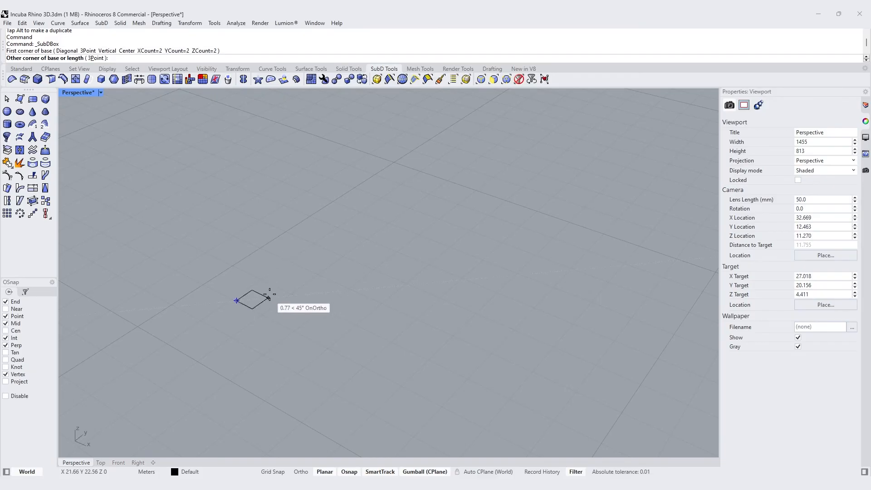
{"action": "left_click", "coordinate": [366, 288]}
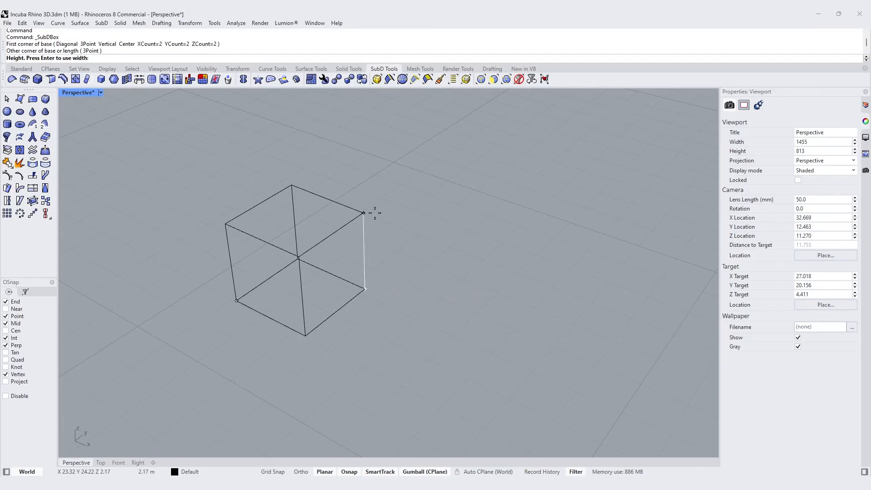
{"action": "left_click", "coordinate": [375, 213]}
- Create a SubD sphere beside the SubD box, slightly smaller than the box, with quad style and one subdivision
{"action": "left_click", "coordinate": [6, 111]}
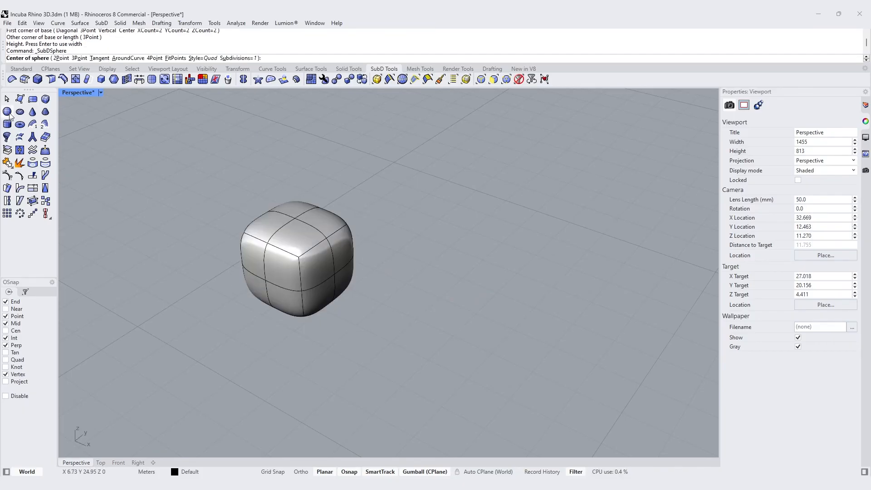
{"action": "left_click", "coordinate": [457, 320]}
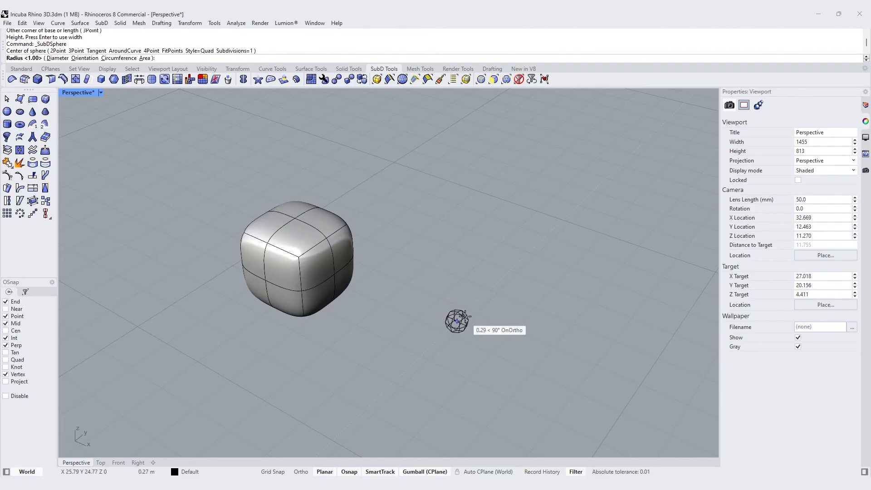
{"action": "left_click", "coordinate": [511, 302]}
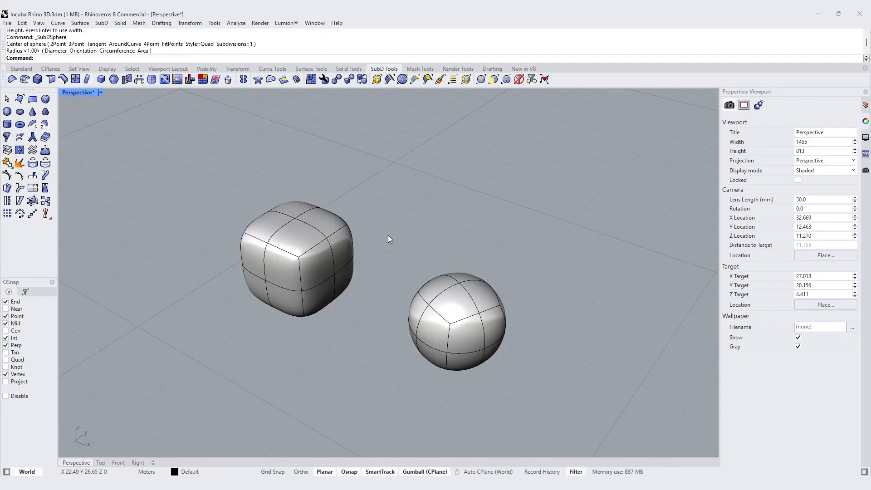
- Inspect the SubD box's subobjects and turn on the box's control points with PointsOn
{"action": "left_click", "coordinate": [299, 258], "text": "ctrl+shift"}
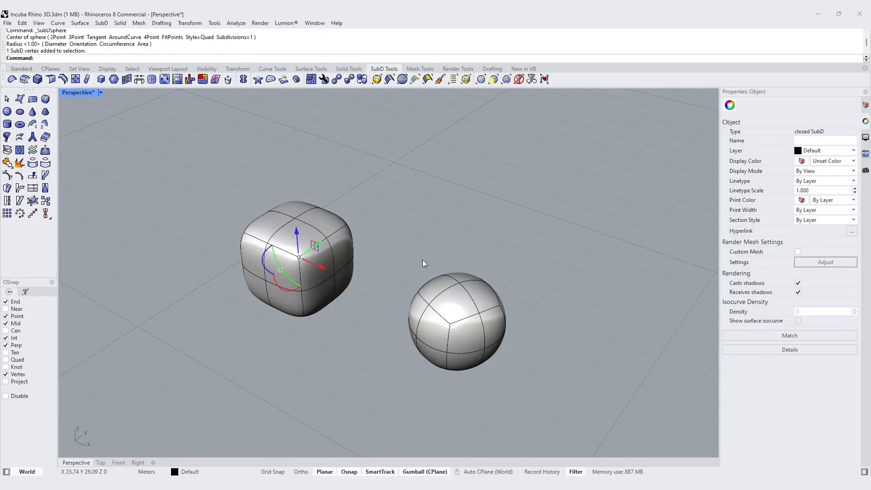
{"action": "left_click", "coordinate": [345, 248]}
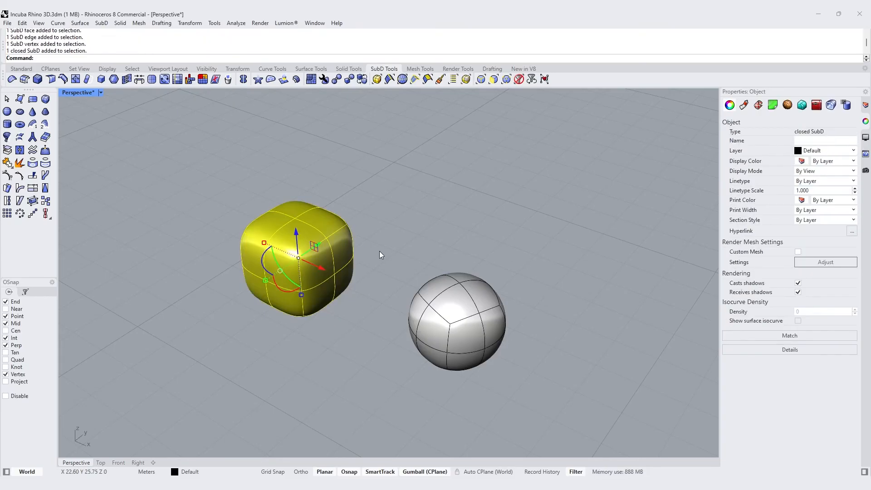
{"action": "type", "text": "PointsOn"}
{"action": "key", "text": "Return"}
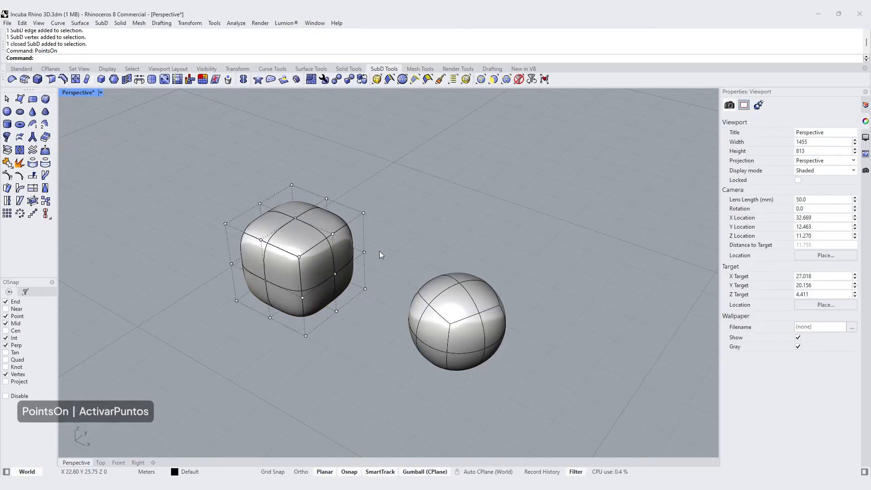
- Stretch the SubD box by moving one side's control points outward along Y and raising the three far upper corner points
{"action": "left_click_drag", "start_coordinate": [208, 215], "coordinate": [290, 335]}
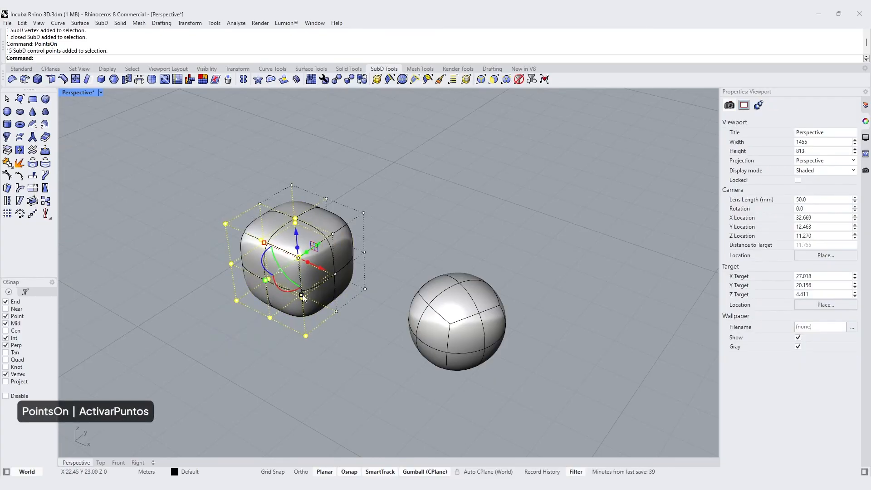
{"action": "left_click_drag", "start_coordinate": [311, 248], "coordinate": [279, 273]}
{"action": "left_click_drag", "start_coordinate": [257, 160], "coordinate": [339, 210]}
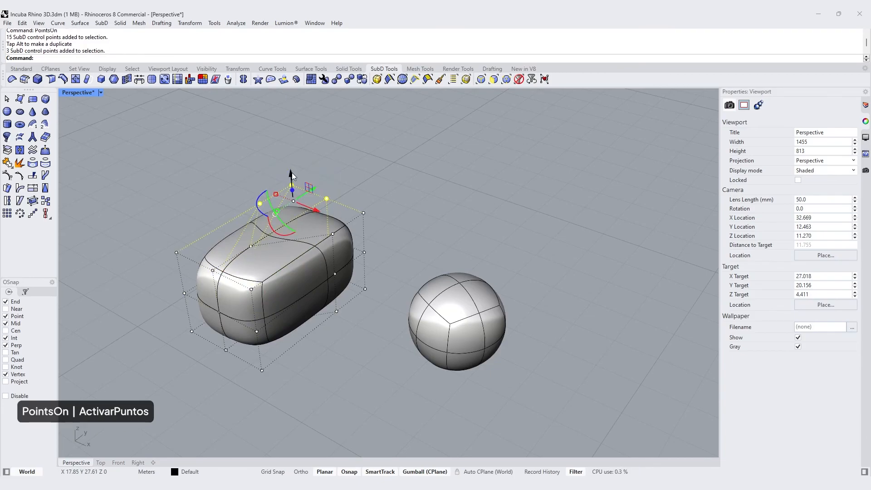
{"action": "left_click_drag", "start_coordinate": [292, 173], "coordinate": [286, 114]}
{"action": "left_click", "coordinate": [362, 204]}
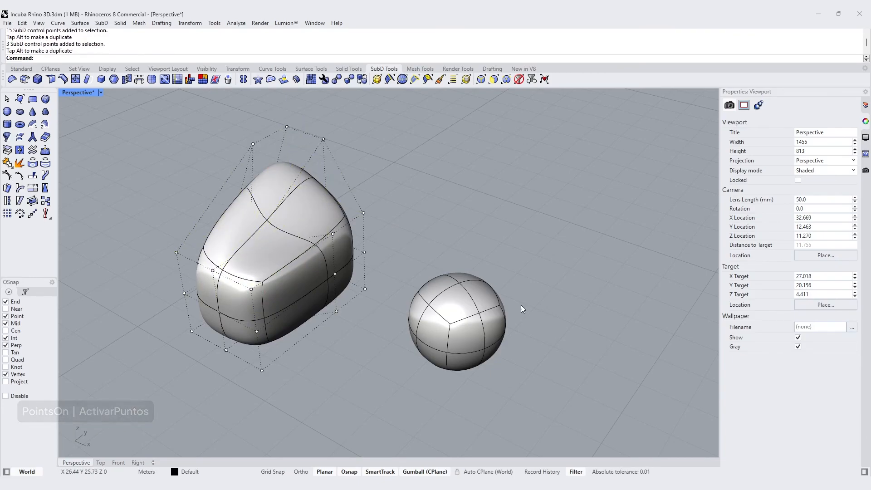
- Directly select an upper face of the SubD sphere and pull it upward into an egg-like shape
{"action": "left_click", "coordinate": [484, 298], "text": "ctrl+shift"}
{"action": "left_click_drag", "start_coordinate": [490, 268], "coordinate": [495, 227]}
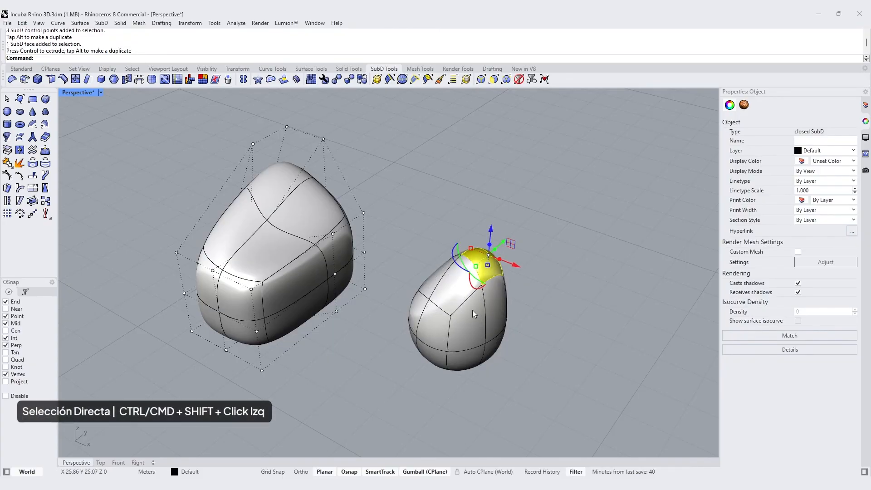
{"action": "left_click", "coordinate": [552, 322]}
- Directly select an edge on the front of the SubD sphere and pull it outward and down
{"action": "left_click", "coordinate": [451, 313], "text": "ctrl+shift"}
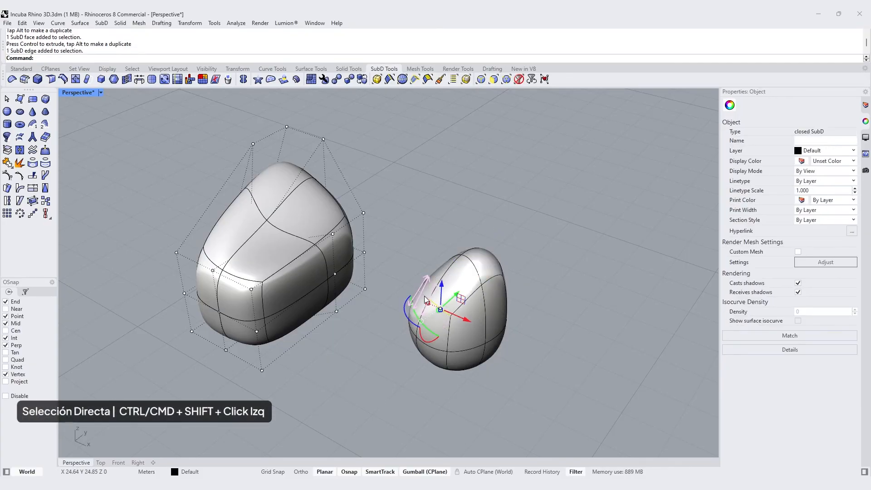
{"action": "left_click", "coordinate": [438, 300], "text": "ctrl+shift"}
{"action": "left_click_drag", "start_coordinate": [438, 302], "coordinate": [416, 351]}
{"action": "left_click", "coordinate": [559, 309]}
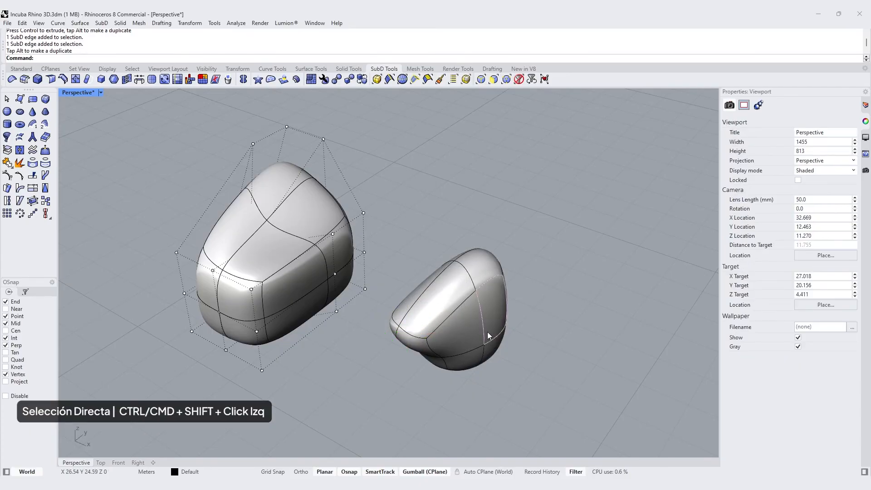
- Pull a lower vertex of the deformed SubD sphere outward, and move an upper vertex outward along X
{"action": "left_click", "coordinate": [484, 345], "text": "ctrl+shift"}
{"action": "left_click_drag", "start_coordinate": [484, 346], "coordinate": [520, 361]}
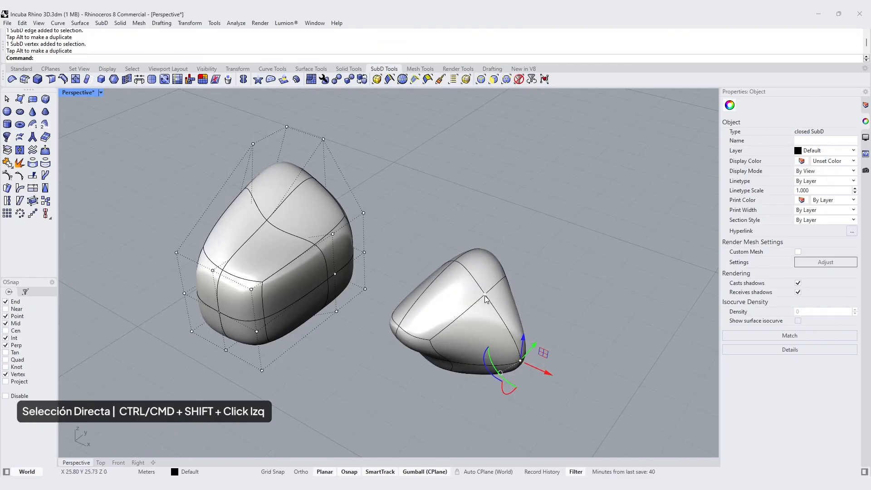
{"action": "left_click", "coordinate": [485, 295], "text": "ctrl+shift"}
{"action": "left_click_drag", "start_coordinate": [526, 319], "coordinate": [560, 338]}
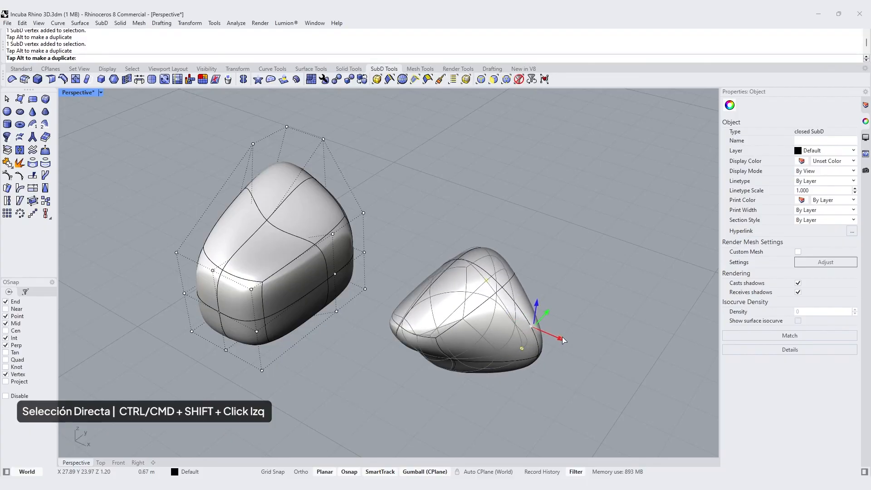
{"action": "left_click", "coordinate": [593, 278]}
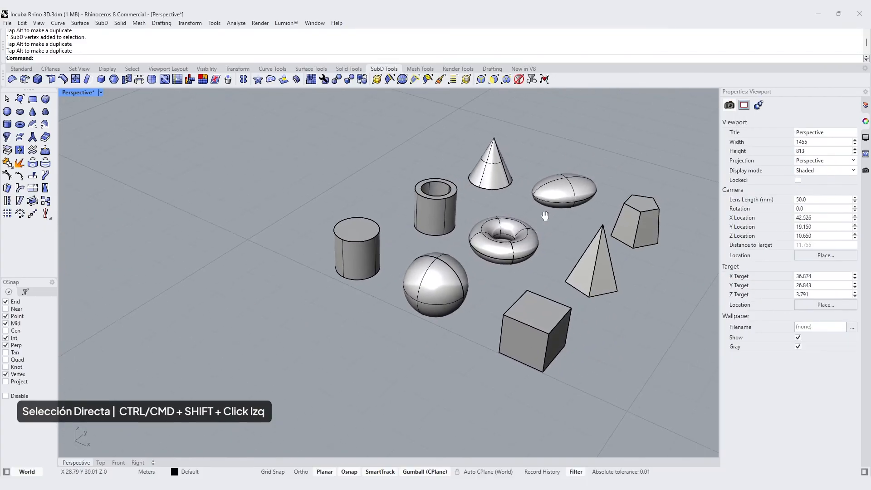
- Directly select the top face of the solid cylinder among the primitives and raise it to make the cylinder taller
{"action": "right_click_drag", "start_coordinate": [545, 216], "coordinate": [437, 257], "text": "shift"}
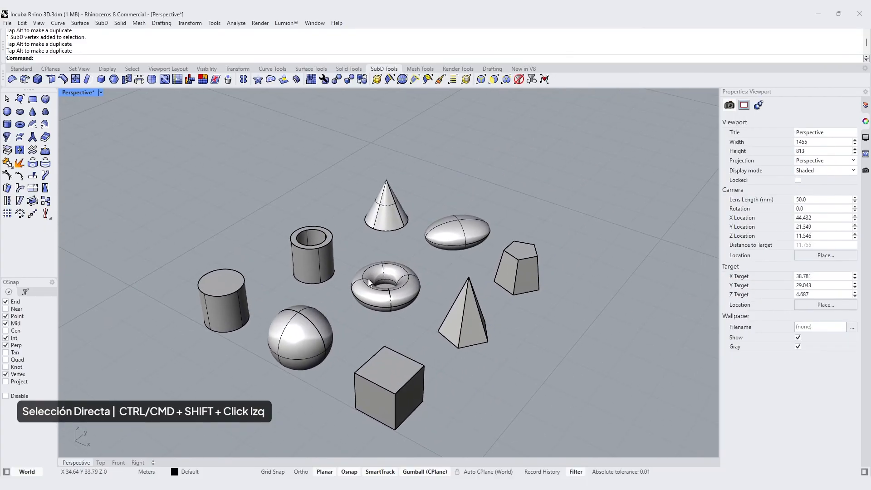
{"action": "left_click", "coordinate": [221, 281], "text": "ctrl+shift"}
{"action": "left_click_drag", "start_coordinate": [217, 249], "coordinate": [218, 222]}
{"action": "left_click", "coordinate": [306, 344]}
{"action": "left_click", "coordinate": [434, 379]}
{"action": "left_click", "coordinate": [419, 408]}
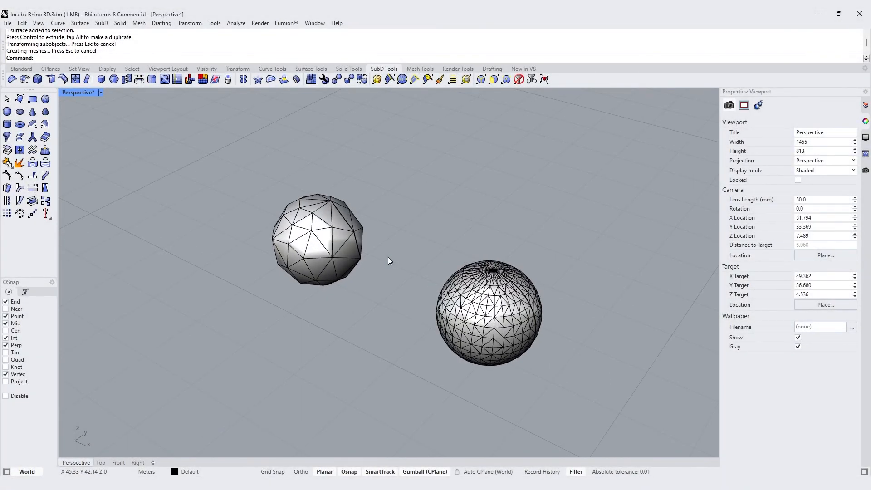
- Display the mesh tools and check the object type of the coarse and the dense mesh sphere in their properties
{"action": "left_click", "coordinate": [420, 68]}
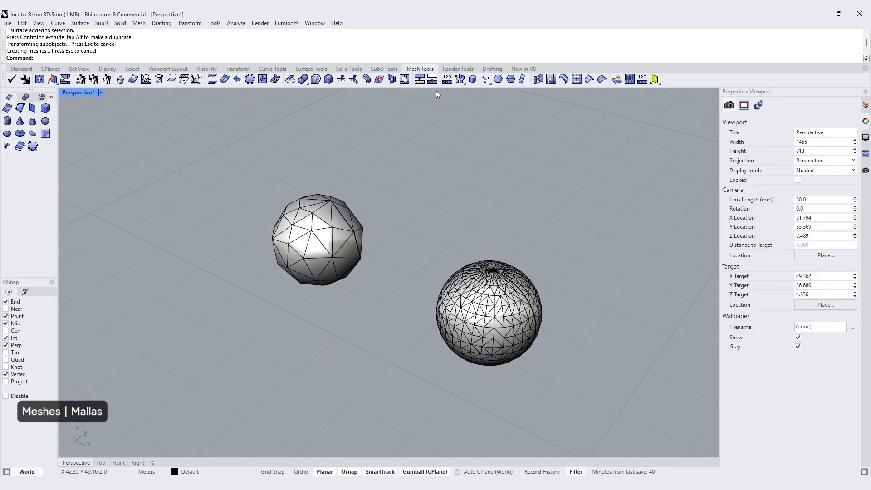
{"action": "left_click", "coordinate": [346, 222]}
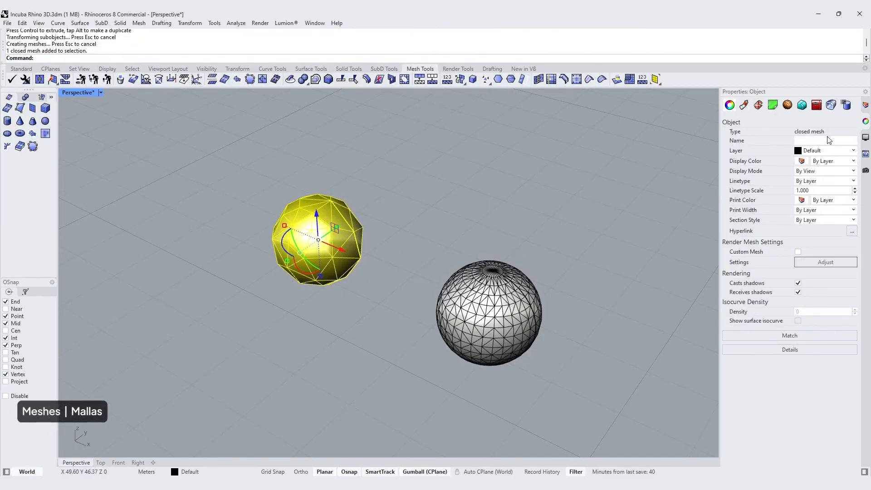
{"action": "left_click", "coordinate": [533, 282]}
{"action": "left_click", "coordinate": [560, 235]}
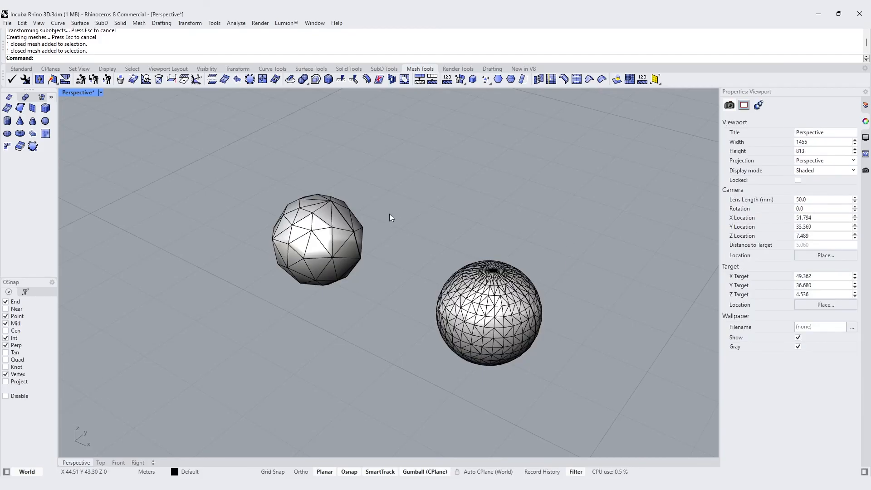
- Compare the two mesh spheres, and zoom to the selected dense sphere to examine its triangular faces
{"action": "left_click", "coordinate": [361, 226]}
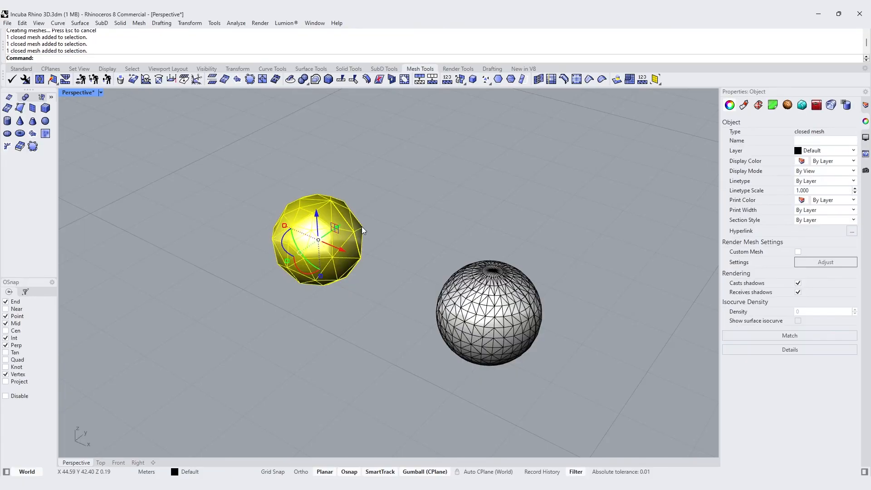
{"action": "scroll", "coordinate": [320, 241], "scroll_direction": "up", "scroll_amount": 5}
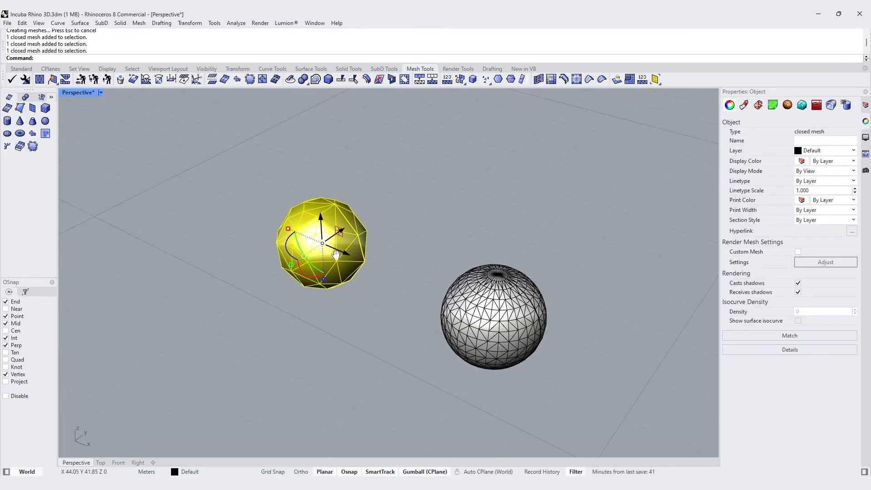
{"action": "right_click_drag", "start_coordinate": [393, 346], "coordinate": [612, 275]}
{"action": "left_click", "coordinate": [581, 354]}
{"action": "right_click_drag", "start_coordinate": [608, 356], "coordinate": [578, 327], "text": "shift"}
{"action": "key", "text": "Return"}
{"action": "right_click_drag", "start_coordinate": [520, 321], "coordinate": [505, 304]}
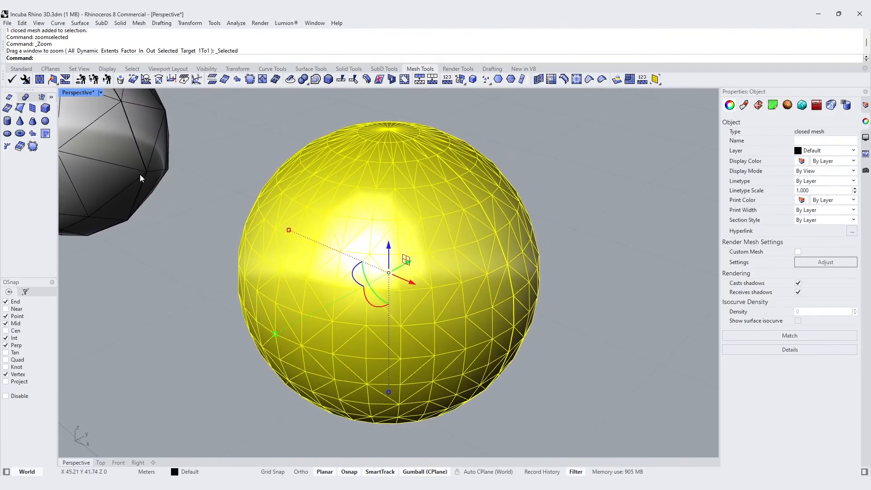
- Zoom to the selected coarse mesh sphere, deselect it and examine its large flat facets from several angles
{"action": "left_click", "coordinate": [168, 170]}
{"action": "key", "text": "Return"}
{"action": "right_click_drag", "start_coordinate": [308, 239], "coordinate": [467, 240]}
{"action": "left_click", "coordinate": [589, 334]}
{"action": "right_click_drag", "start_coordinate": [589, 333], "coordinate": [534, 371]}
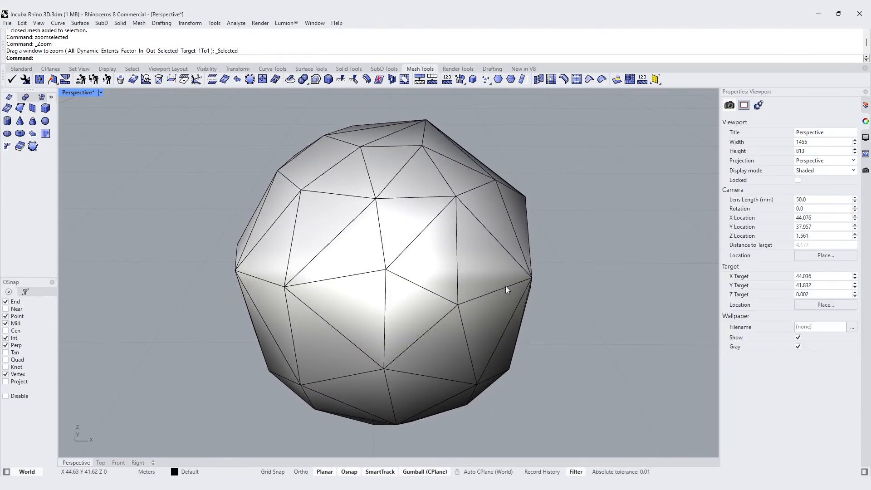
{"action": "right_click_drag", "start_coordinate": [719, 235], "coordinate": [628, 198]}
{"action": "left_click", "coordinate": [631, 202]}
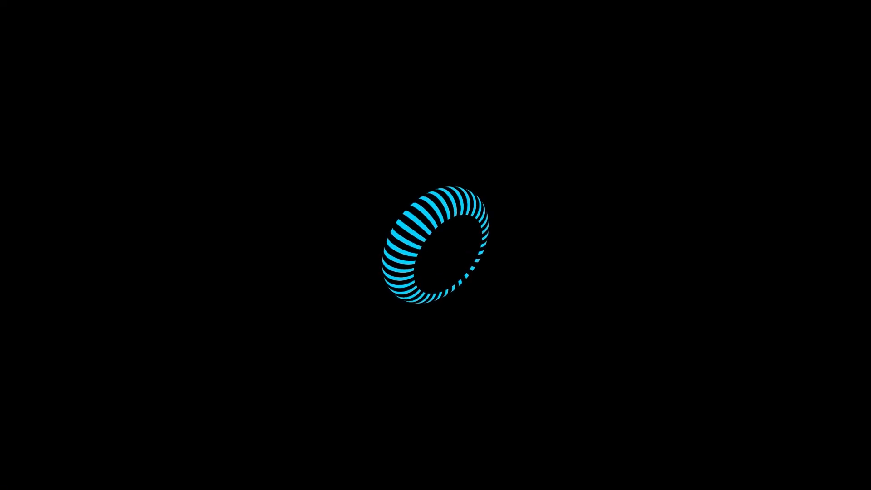